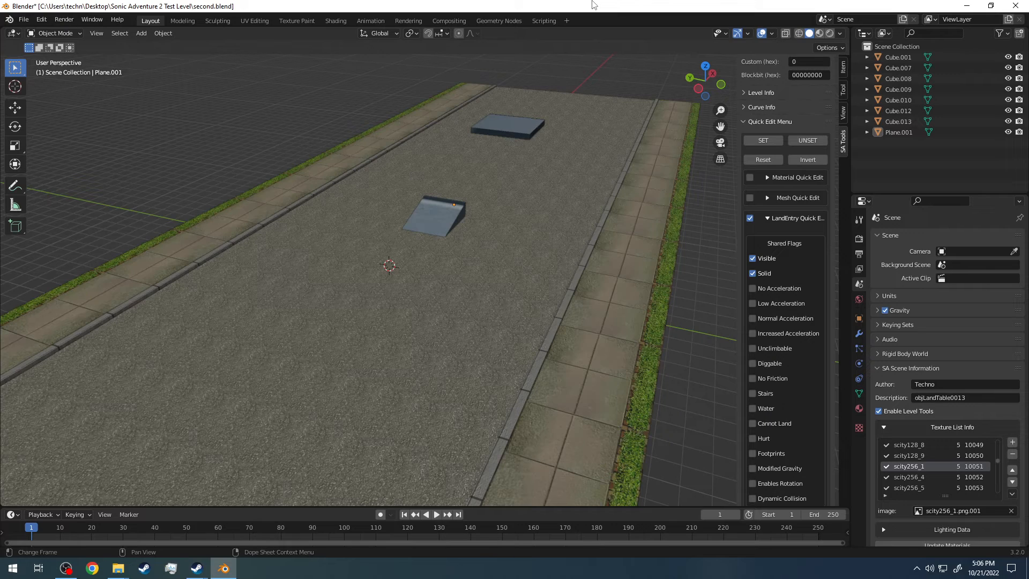
Examine the road plane, both sidewalks and the ramps of the level from several angles
{"action": "middle_click_drag", "start_coordinate": [301, 260], "coordinate": [580, 204]}
{"action": "left_click", "coordinate": [639, 200]}
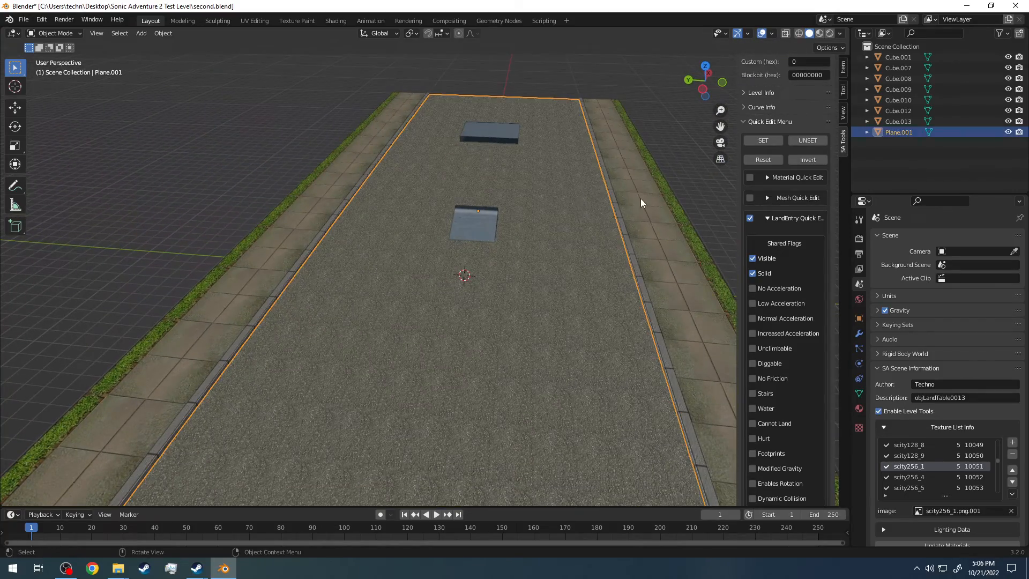
{"action": "middle_click_drag", "start_coordinate": [667, 235], "coordinate": [413, 181]}
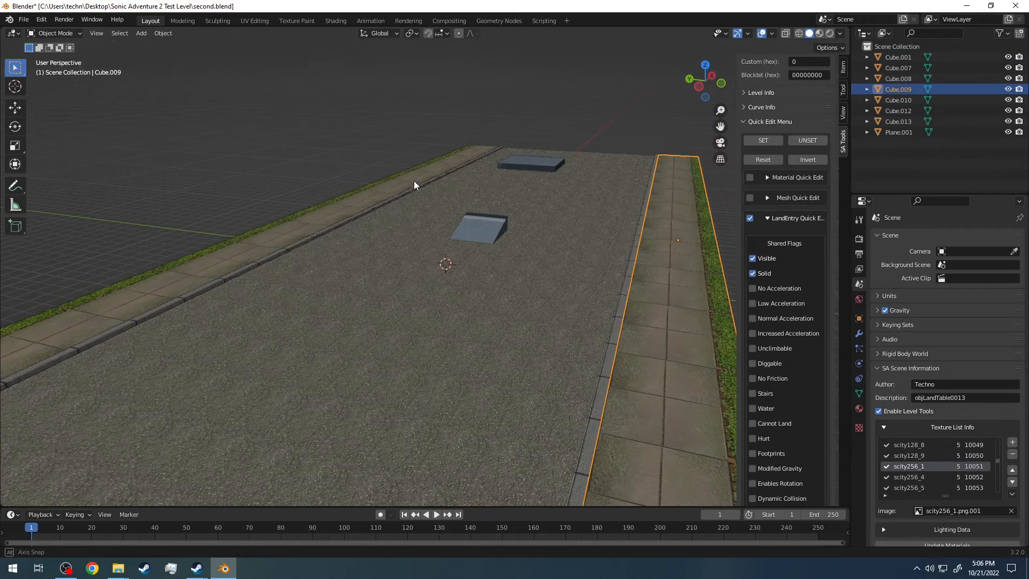
{"action": "left_click", "coordinate": [229, 141]}
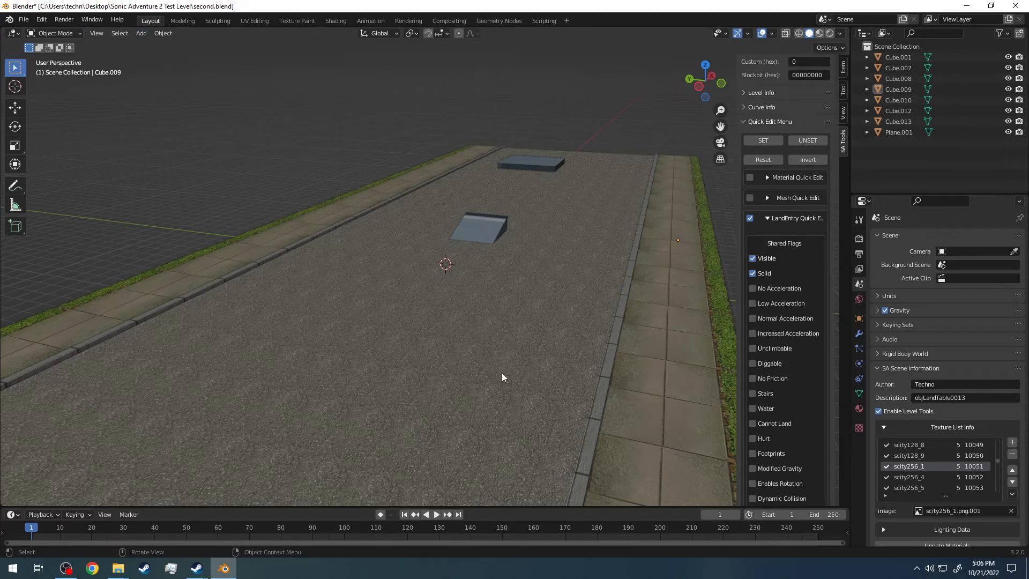
{"action": "scroll", "coordinate": [501, 373], "scroll_direction": "down", "scroll_amount": 8}
{"action": "left_click_drag", "start_coordinate": [586, 366], "coordinate": [235, 180]}
{"action": "scroll", "coordinate": [235, 179], "scroll_direction": "up", "scroll_amount": 8}
{"action": "left_click", "coordinate": [242, 151]}
{"action": "middle_click_drag", "start_coordinate": [197, 101], "coordinate": [127, 42]}
Add a Bezier curve to the scene at the 3D cursor
{"action": "left_click", "coordinate": [141, 34]}
{"action": "left_click", "coordinate": [137, 34]}
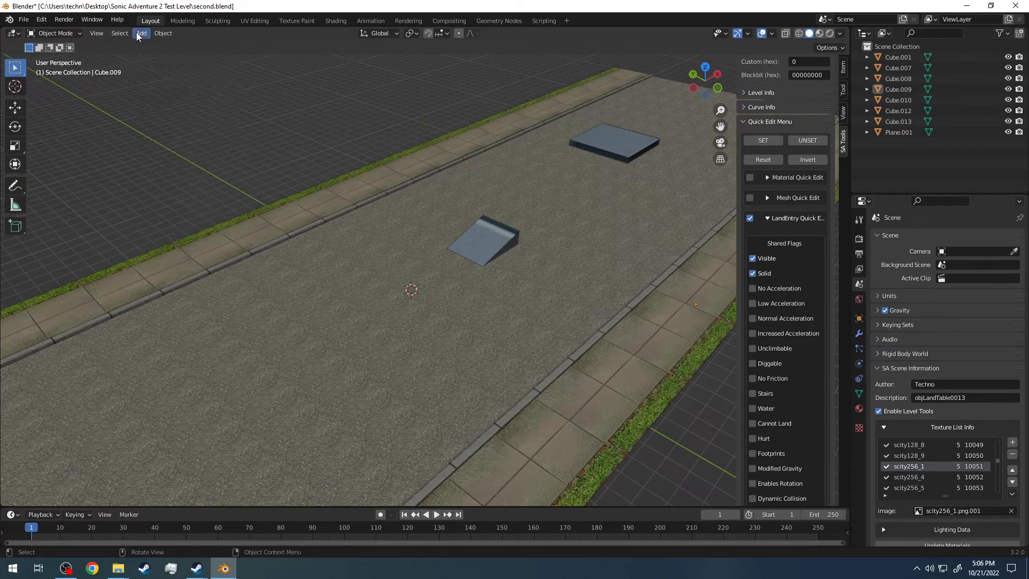
{"action": "left_click", "coordinate": [137, 34]}
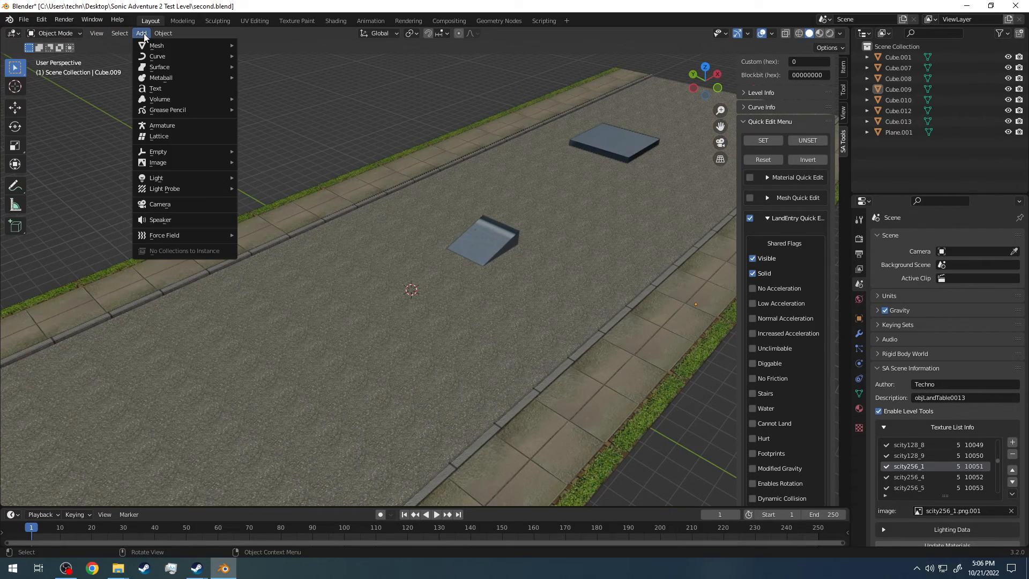
{"action": "mouse_move", "coordinate": [144, 56]}
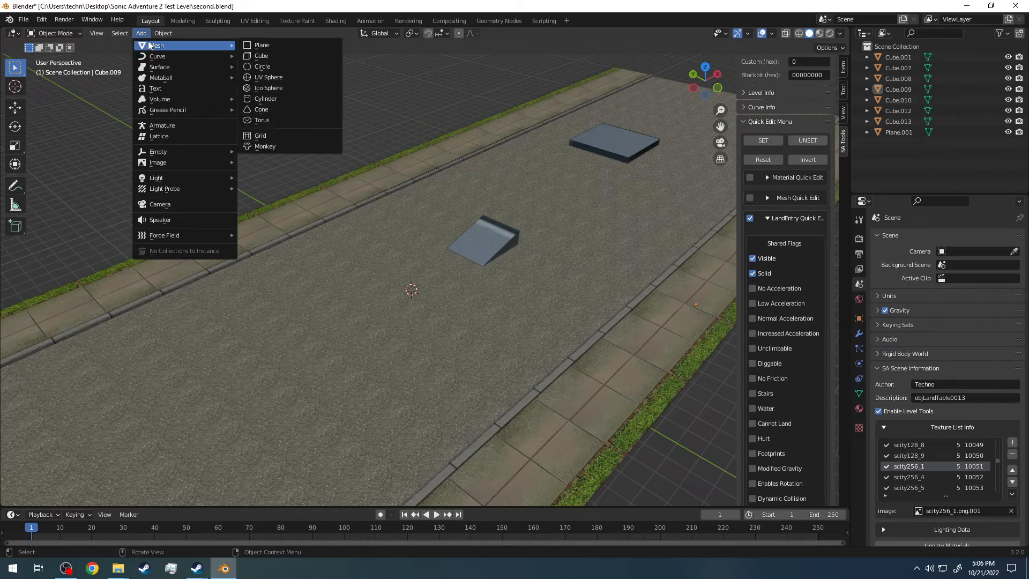
{"action": "left_click", "coordinate": [262, 56]}
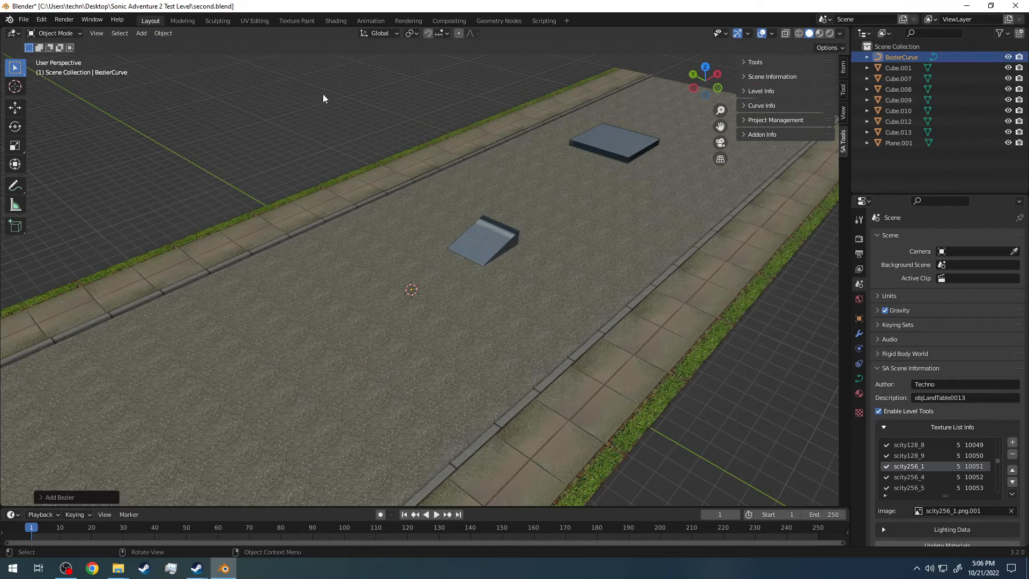
Search the road surface around the 3D cursor and ramp for the newly added curve
{"action": "middle_click_drag", "start_coordinate": [371, 97], "coordinate": [348, 132]}
{"action": "scroll", "coordinate": [319, 179], "scroll_direction": "up", "scroll_amount": 2}
{"action": "scroll", "coordinate": [276, 235], "scroll_direction": "down", "scroll_amount": 5}
{"action": "scroll", "coordinate": [277, 245], "scroll_direction": "up", "scroll_amount": 3}
{"action": "scroll", "coordinate": [320, 199], "scroll_direction": "up", "scroll_amount": 2}
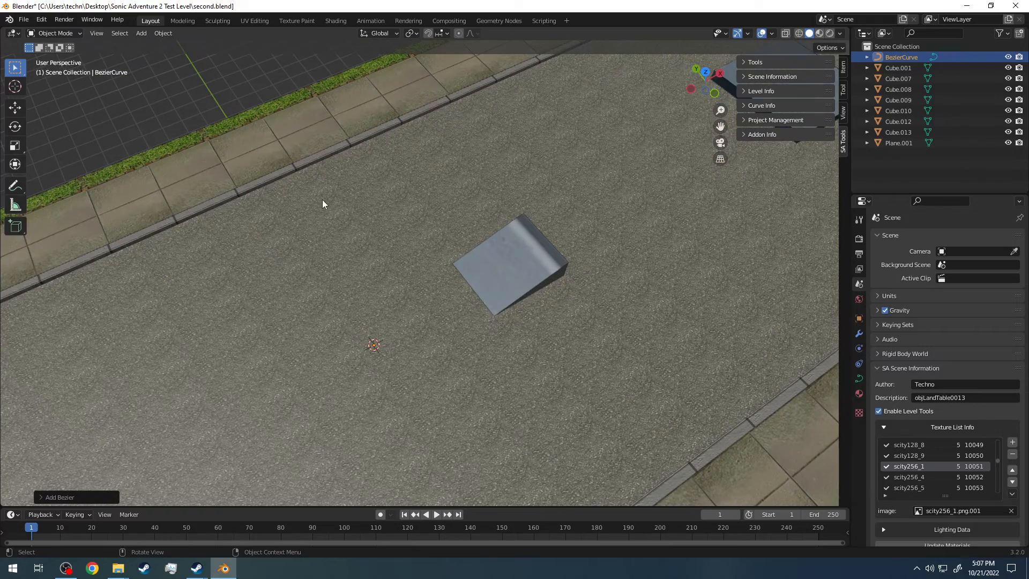
{"action": "scroll", "coordinate": [317, 166], "scroll_direction": "up", "scroll_amount": 4}
{"action": "scroll", "coordinate": [320, 153], "scroll_direction": "down", "scroll_amount": 6}
{"action": "scroll", "coordinate": [318, 244], "scroll_direction": "up", "scroll_amount": 4}
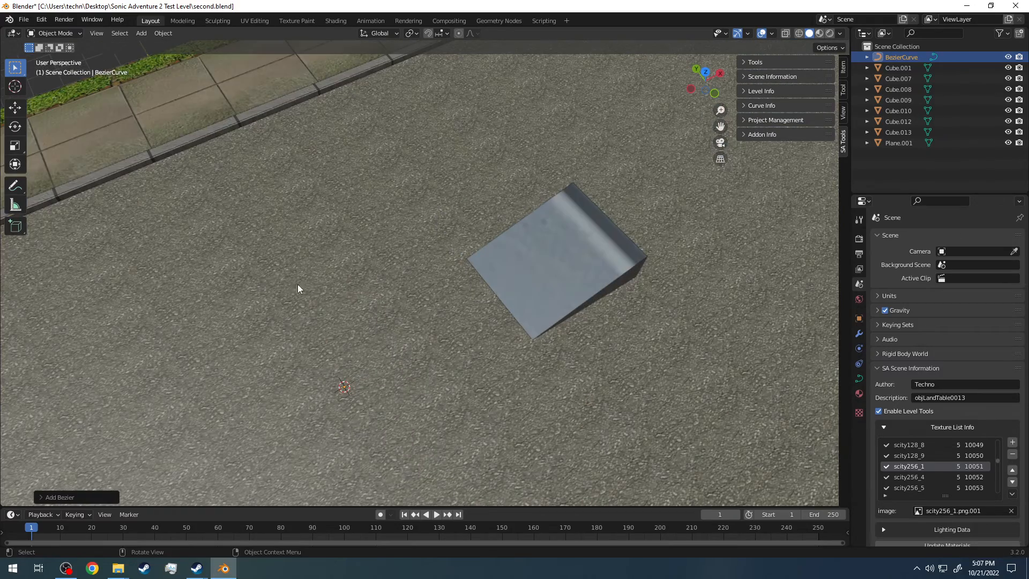
{"action": "middle_click_drag", "start_coordinate": [275, 316], "coordinate": [321, 182], "text": "shift"}
{"action": "middle_click_drag", "start_coordinate": [427, 157], "coordinate": [411, 300]}
{"action": "scroll", "coordinate": [412, 301], "scroll_direction": "up", "scroll_amount": 6}
{"action": "middle_click_drag", "start_coordinate": [314, 322], "coordinate": [471, 127], "text": "shift"}
{"action": "scroll", "coordinate": [419, 163], "scroll_direction": "down", "scroll_amount": 6}
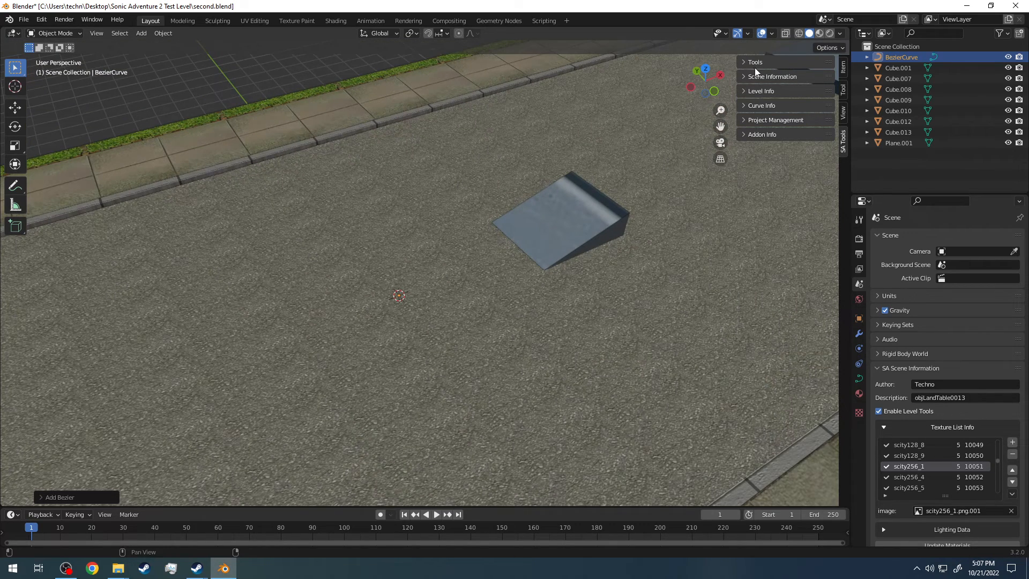
Hide the sidebar and switch to the top orthographic view
{"action": "key", "text": "n"}
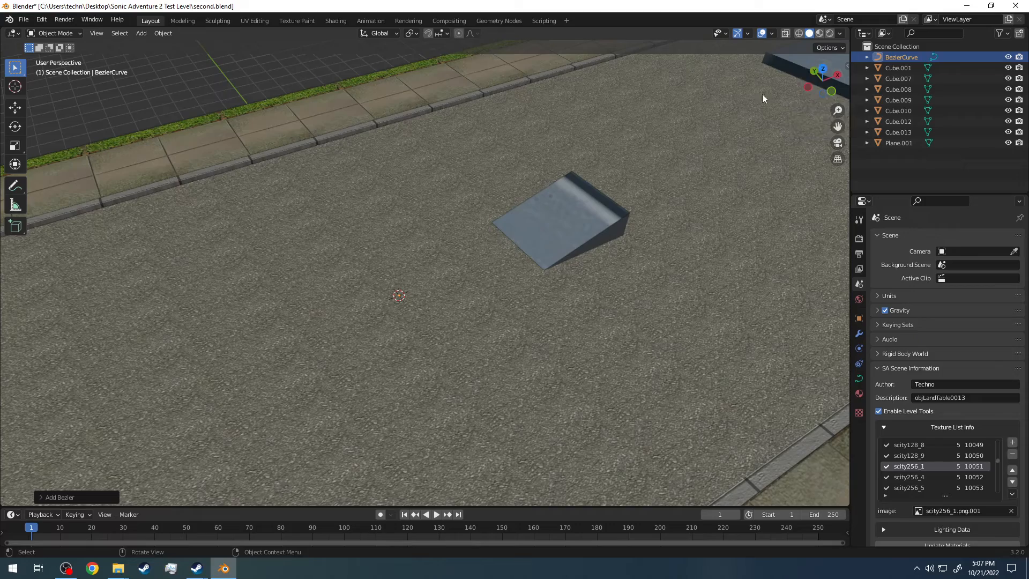
{"action": "left_click_drag", "start_coordinate": [824, 80], "coordinate": [828, 81]}
{"action": "left_click", "coordinate": [823, 70]}
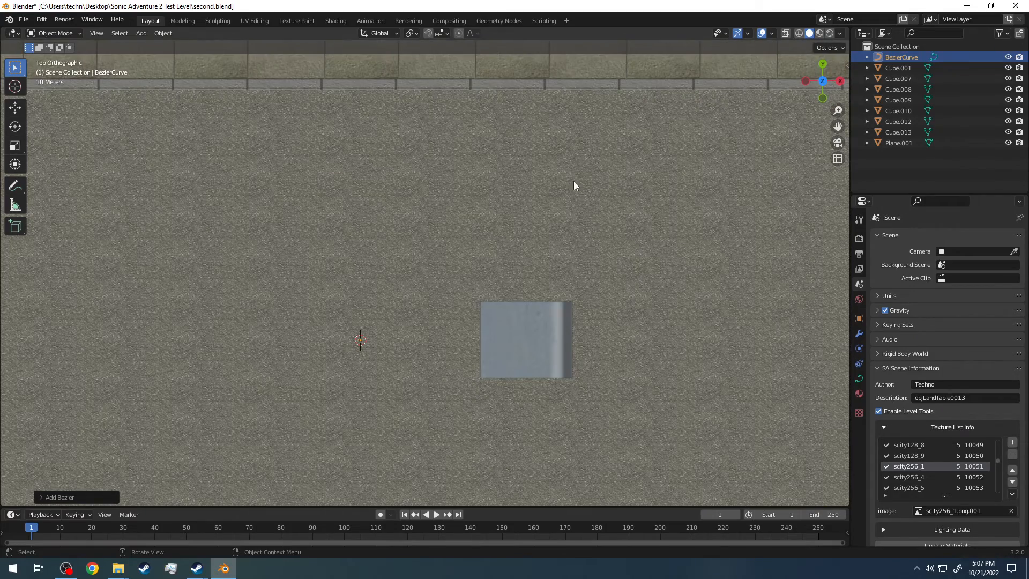
Inspect the ground closely at the 3D cursor to locate the small Bezier curve, also from below
{"action": "scroll", "coordinate": [453, 237], "scroll_direction": "up", "scroll_amount": 5}
{"action": "scroll", "coordinate": [447, 236], "scroll_direction": "down", "scroll_amount": 1}
{"action": "scroll", "coordinate": [446, 237], "scroll_direction": "up", "scroll_amount": 2}
{"action": "scroll", "coordinate": [444, 237], "scroll_direction": "down", "scroll_amount": 5}
{"action": "scroll", "coordinate": [442, 238], "scroll_direction": "up", "scroll_amount": 4}
{"action": "scroll", "coordinate": [438, 236], "scroll_direction": "down", "scroll_amount": 1}
{"action": "scroll", "coordinate": [432, 238], "scroll_direction": "up", "scroll_amount": 3}
{"action": "scroll", "coordinate": [424, 242], "scroll_direction": "down", "scroll_amount": 4}
{"action": "scroll", "coordinate": [413, 248], "scroll_direction": "up", "scroll_amount": 3}
{"action": "scroll", "coordinate": [374, 273], "scroll_direction": "down", "scroll_amount": 1}
{"action": "scroll", "coordinate": [334, 314], "scroll_direction": "up", "scroll_amount": 3}
{"action": "scroll", "coordinate": [351, 285], "scroll_direction": "down", "scroll_amount": 3}
{"action": "scroll", "coordinate": [271, 320], "scroll_direction": "up", "scroll_amount": 2}
{"action": "middle_click_drag", "start_coordinate": [271, 319], "coordinate": [464, 164], "text": "shift"}
{"action": "middle_click_drag", "start_coordinate": [321, 352], "coordinate": [351, 259], "text": "shift"}
{"action": "scroll", "coordinate": [349, 249], "scroll_direction": "up", "scroll_amount": 1}
{"action": "scroll", "coordinate": [349, 251], "scroll_direction": "up", "scroll_amount": 6}
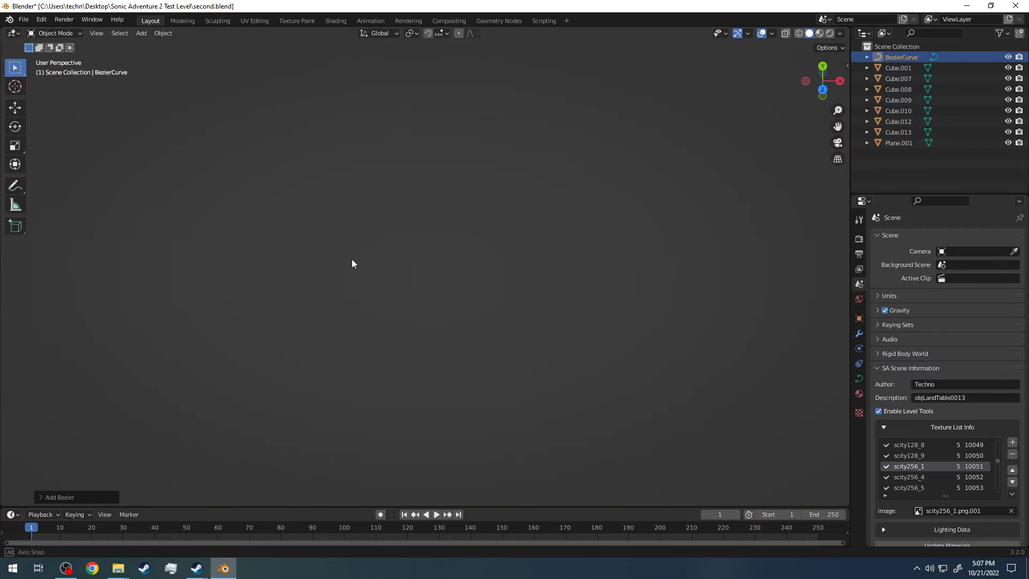
{"action": "left_click", "coordinate": [826, 69]}
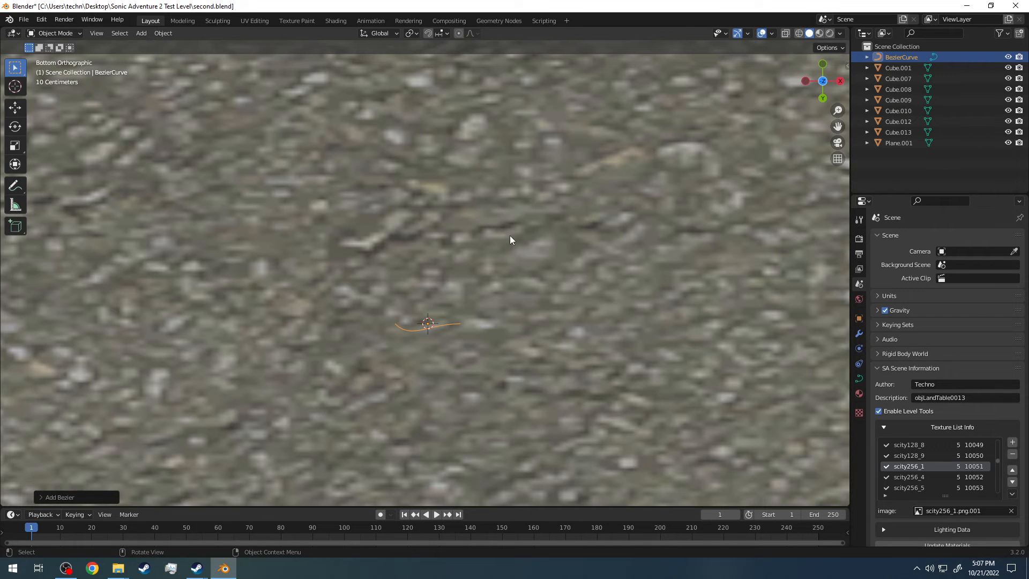
{"action": "middle_click_drag", "start_coordinate": [425, 298], "coordinate": [474, 162], "text": "shift"}
{"action": "scroll", "coordinate": [468, 167], "scroll_direction": "up", "scroll_amount": 2}
{"action": "middle_click_drag", "start_coordinate": [545, 144], "coordinate": [471, 242], "text": "shift"}
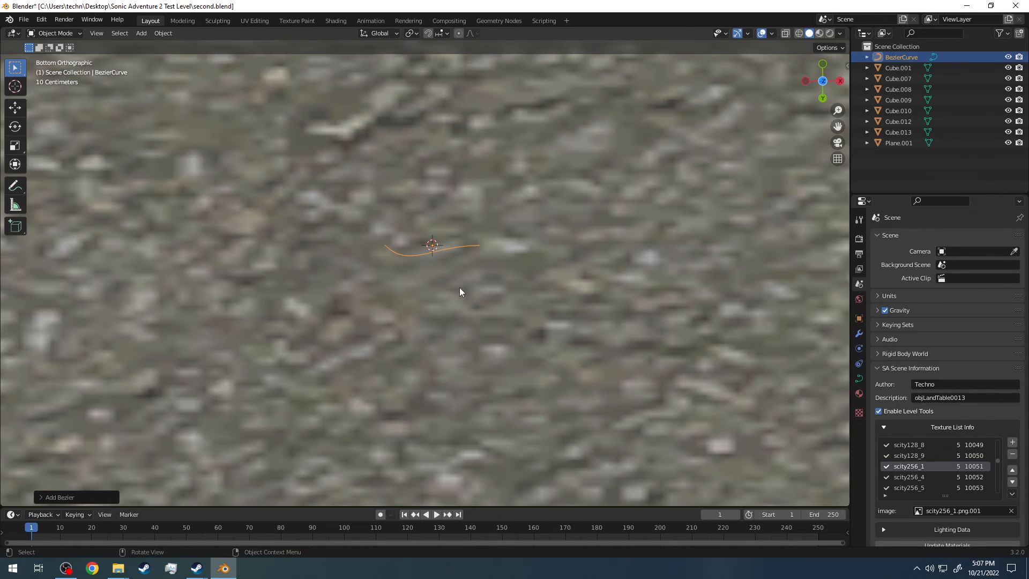
{"action": "scroll", "coordinate": [459, 287], "scroll_direction": "up", "scroll_amount": 3}
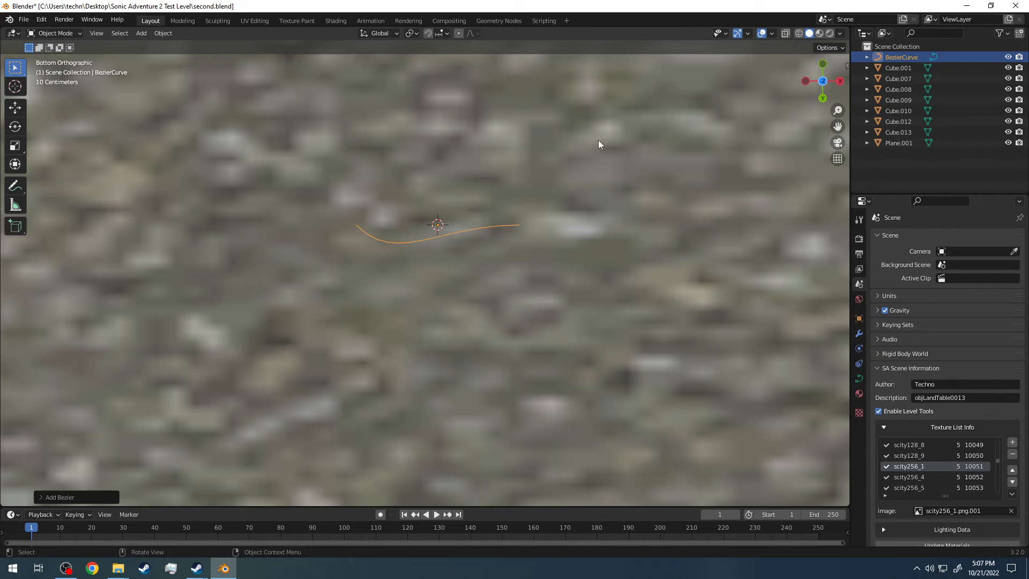
Return to the top orthographic view and enter Edit Mode on the Bezier curve
{"action": "left_click_drag", "start_coordinate": [822, 71], "coordinate": [821, 241]}
{"action": "left_click", "coordinate": [821, 75]}
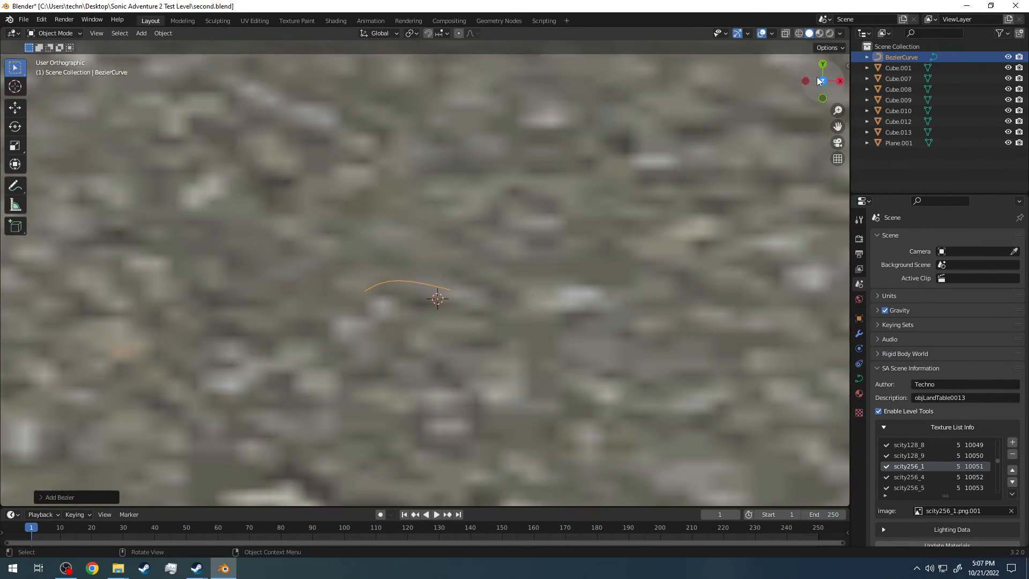
{"action": "left_click", "coordinate": [72, 34]}
{"action": "left_click", "coordinate": [66, 57]}
Select the curve's start and end control points with their handles in turn to identify them
{"action": "left_click_drag", "start_coordinate": [562, 371], "coordinate": [477, 257]}
{"action": "left_click_drag", "start_coordinate": [395, 361], "coordinate": [292, 269]}
{"action": "left_click_drag", "start_coordinate": [551, 368], "coordinate": [441, 252]}
{"action": "left_click_drag", "start_coordinate": [391, 360], "coordinate": [301, 273]}
{"action": "left_click_drag", "start_coordinate": [373, 345], "coordinate": [276, 279]}
{"action": "left_click_drag", "start_coordinate": [398, 358], "coordinate": [311, 276]}
{"action": "left_click_drag", "start_coordinate": [556, 367], "coordinate": [482, 280]}
{"action": "left_click_drag", "start_coordinate": [341, 361], "coordinate": [448, 261]}
{"action": "left_click_drag", "start_coordinate": [555, 360], "coordinate": [473, 285]}
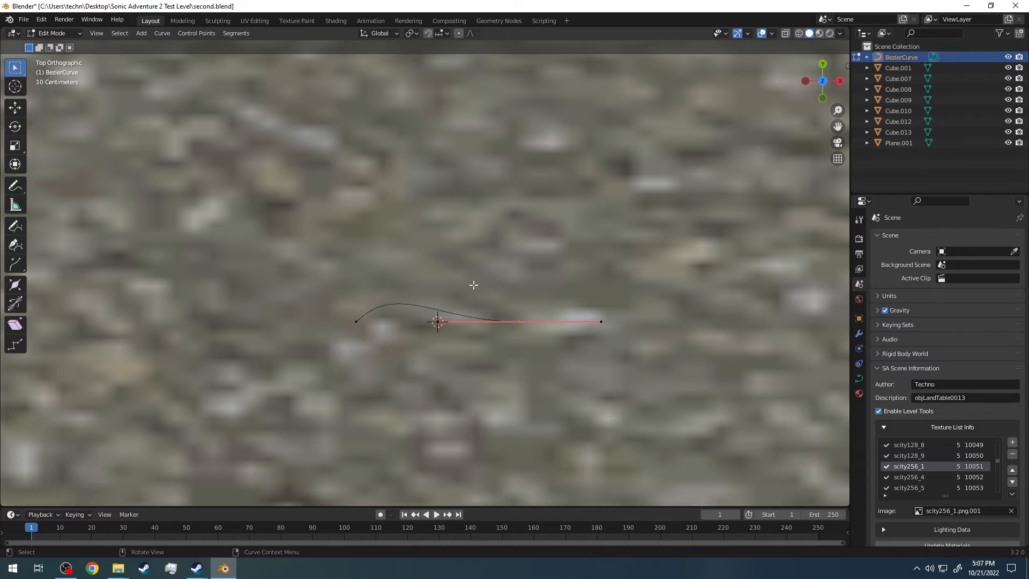
{"action": "left_click_drag", "start_coordinate": [541, 362], "coordinate": [455, 259]}
{"action": "left_click_drag", "start_coordinate": [562, 373], "coordinate": [485, 270]}
{"action": "left_click_drag", "start_coordinate": [389, 350], "coordinate": [332, 311]}
Move the curve's end control point with its handles through several positions, leaving it higher than the start point
{"action": "left_click_drag", "start_coordinate": [536, 346], "coordinate": [494, 306]}
{"action": "key", "text": "g"}
{"action": "left_click", "coordinate": [437, 155]}
{"action": "key", "text": "g"}
{"action": "left_click", "coordinate": [519, 272]}
{"action": "key", "text": "g"}
{"action": "left_click", "coordinate": [441, 172]}
{"action": "key", "text": "g"}
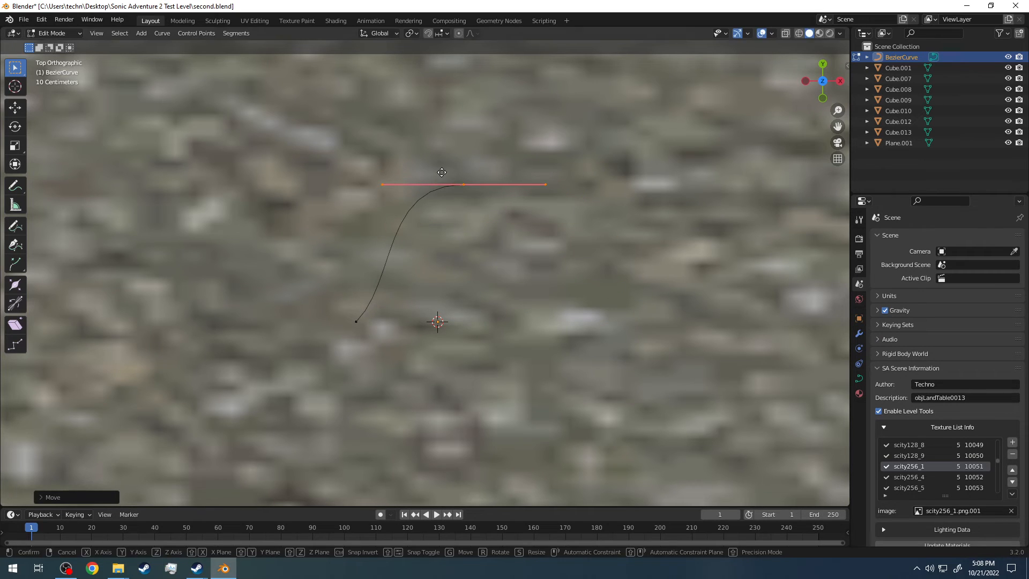
{"action": "left_click", "coordinate": [456, 411]}
{"action": "key", "text": "g"}
{"action": "left_click", "coordinate": [488, 269]}
{"action": "key", "text": "g"}
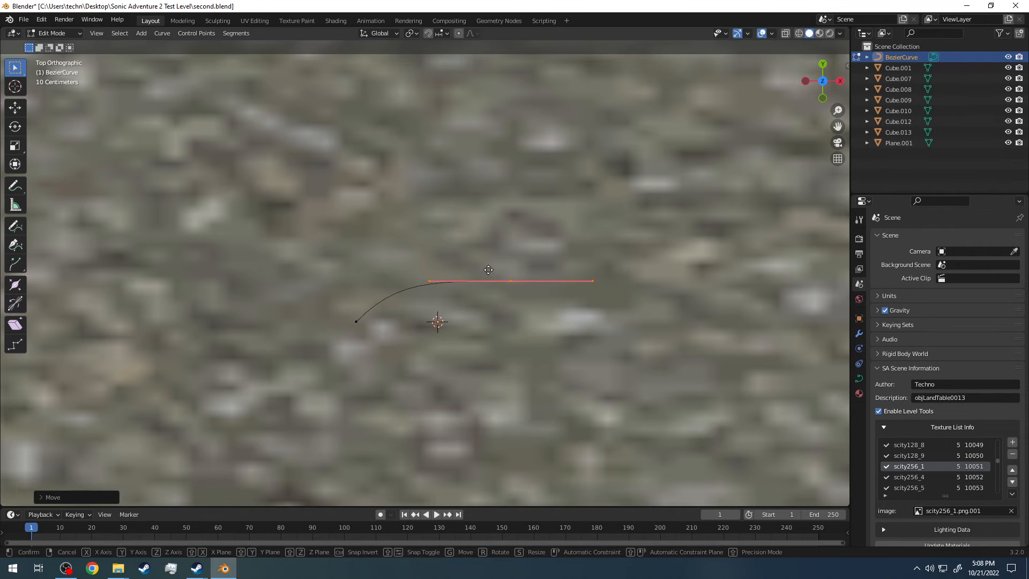
{"action": "left_click", "coordinate": [511, 176]}
{"action": "key", "text": "g"}
{"action": "left_click", "coordinate": [502, 303]}
{"action": "key", "text": "g"}
{"action": "left_click", "coordinate": [424, 423]}
{"action": "key", "text": "g"}
{"action": "left_click", "coordinate": [504, 290]}
{"action": "key", "text": "g"}
{"action": "left_click", "coordinate": [476, 148]}
{"action": "key", "text": "g"}
{"action": "left_click", "coordinate": [513, 213]}
Try pulling the end point's inner handle away from the point, undo that, and place the whole end point lower
{"action": "left_click_drag", "start_coordinate": [494, 230], "coordinate": [426, 202]}
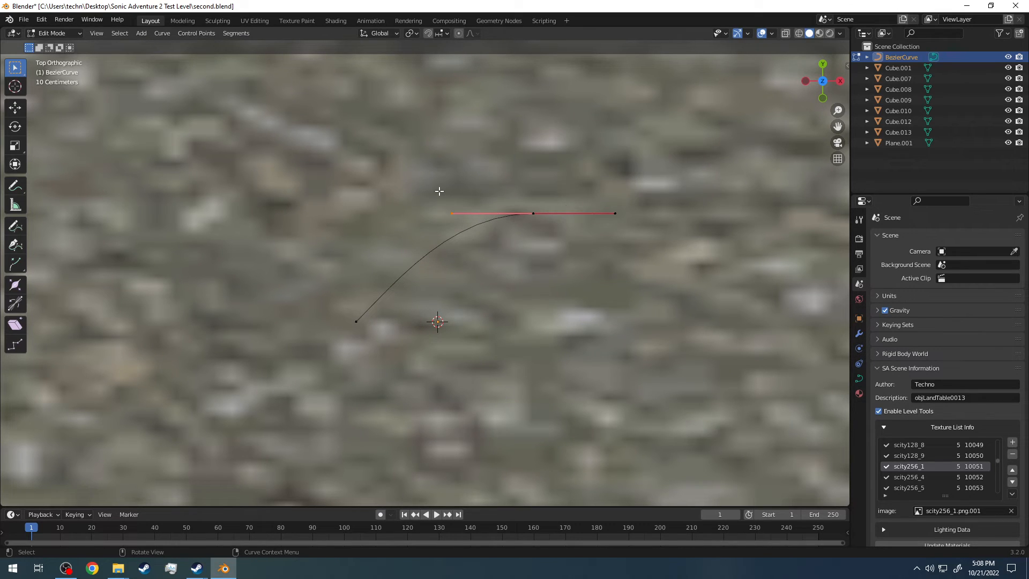
{"action": "scroll", "coordinate": [485, 220], "scroll_direction": "up", "scroll_amount": 2}
{"action": "scroll", "coordinate": [481, 191], "scroll_direction": "down", "scroll_amount": 2}
{"action": "scroll", "coordinate": [469, 186], "scroll_direction": "up", "scroll_amount": 1}
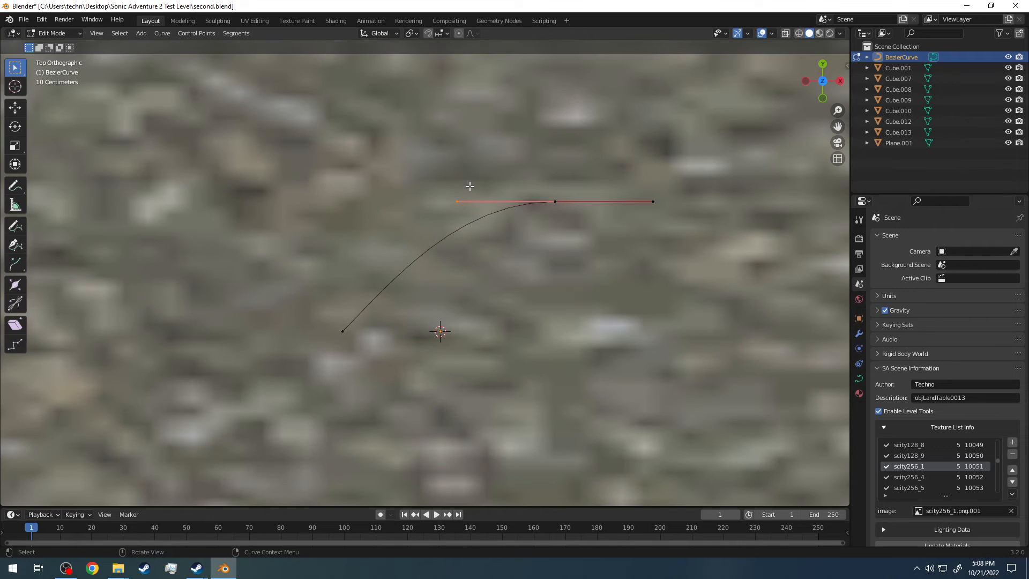
{"action": "scroll", "coordinate": [450, 198], "scroll_direction": "down", "scroll_amount": 2}
{"action": "key", "text": "g"}
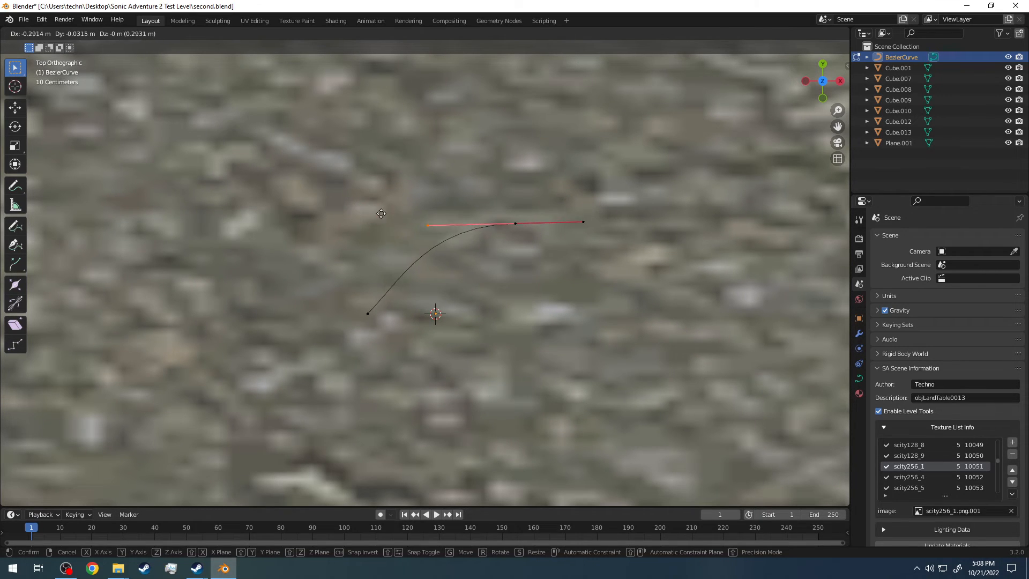
{"action": "left_click", "coordinate": [353, 209]}
{"action": "key", "text": "ctrl+z"}
{"action": "key", "text": "g"}
{"action": "left_click", "coordinate": [537, 289]}
Try reshaping the curve by moving the end point's inner handle up toward the start, and undo the move
{"action": "left_click_drag", "start_coordinate": [491, 279], "coordinate": [401, 229]}
{"action": "left_click_drag", "start_coordinate": [609, 289], "coordinate": [568, 243]}
{"action": "left_click_drag", "start_coordinate": [494, 282], "coordinate": [459, 249]}
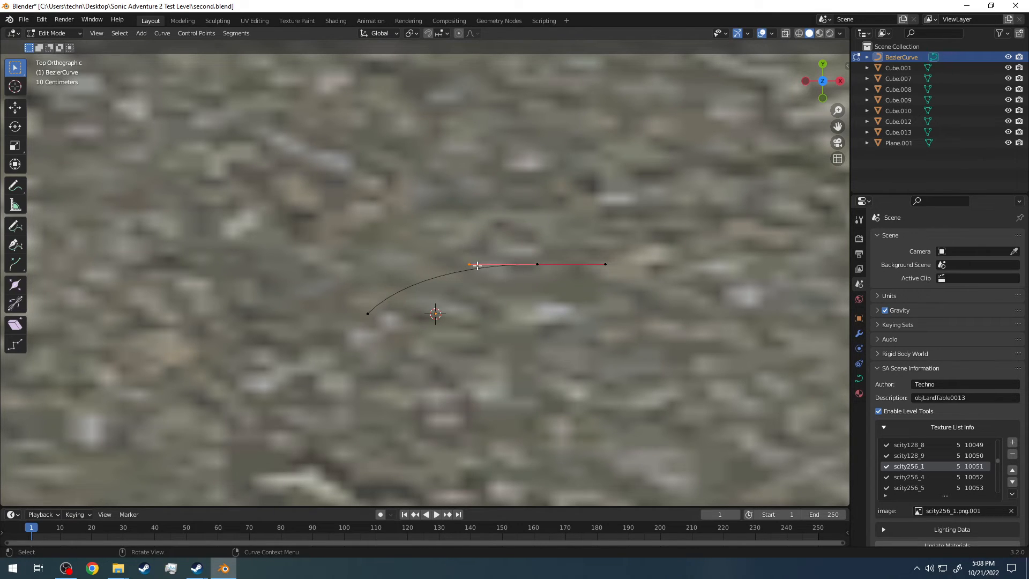
{"action": "key", "text": "g"}
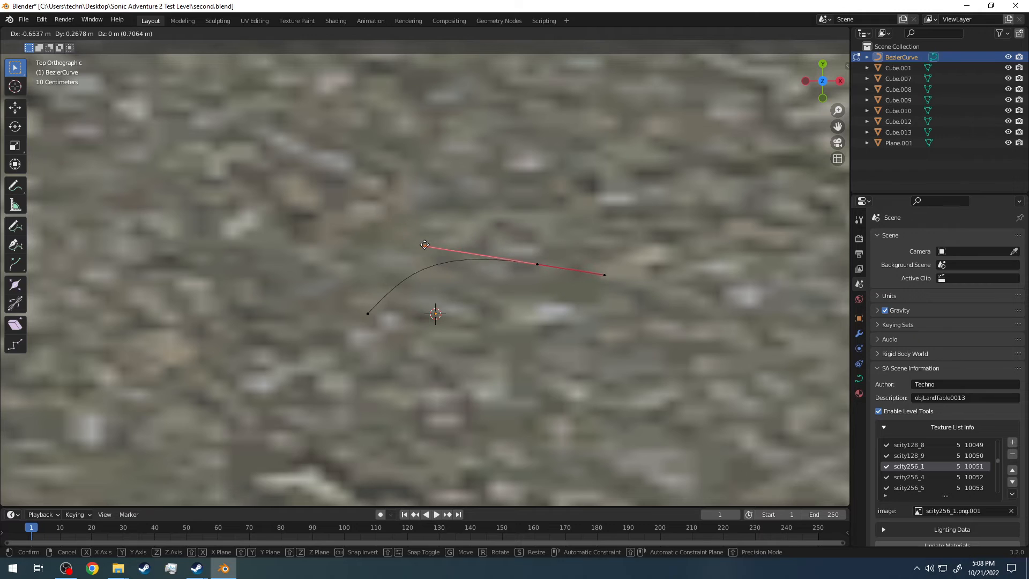
{"action": "left_click", "coordinate": [392, 236]}
{"action": "key", "text": "ctrl+z"}
{"action": "key", "text": "ctrl+z"}
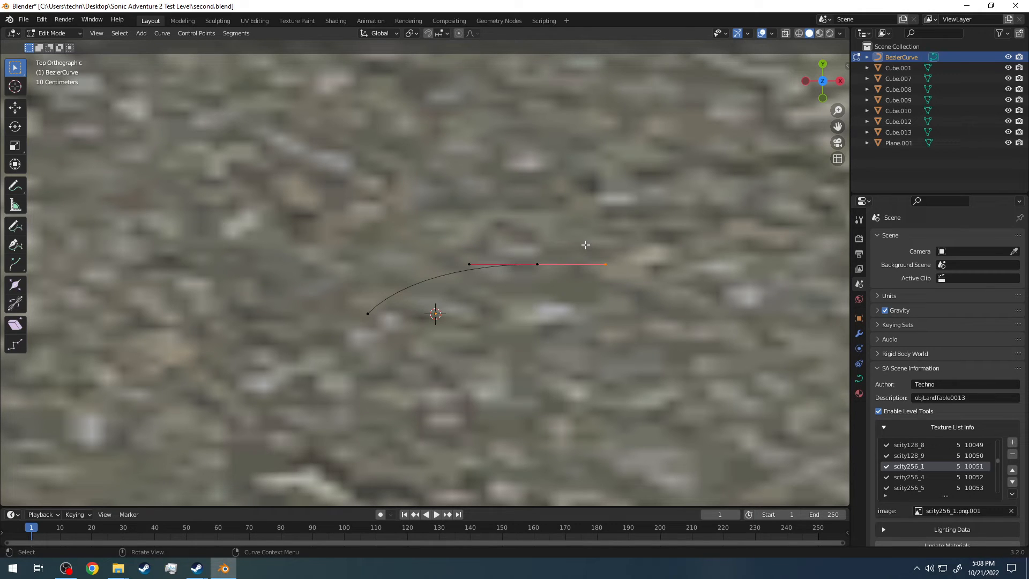
Try stretching and tilting the end point's outer handle, and discard both changes
{"action": "key", "text": "g"}
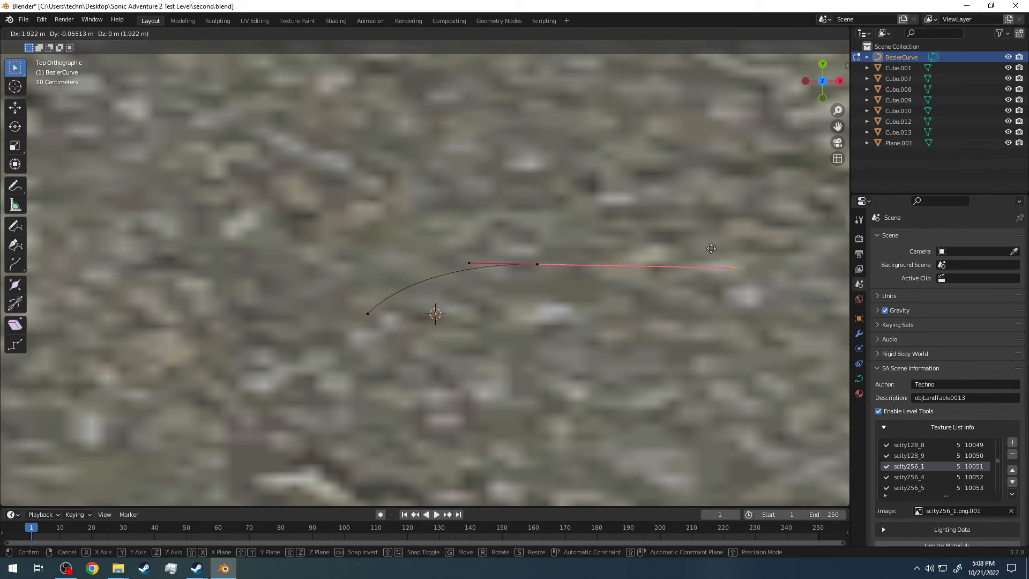
{"action": "key", "text": "Escape"}
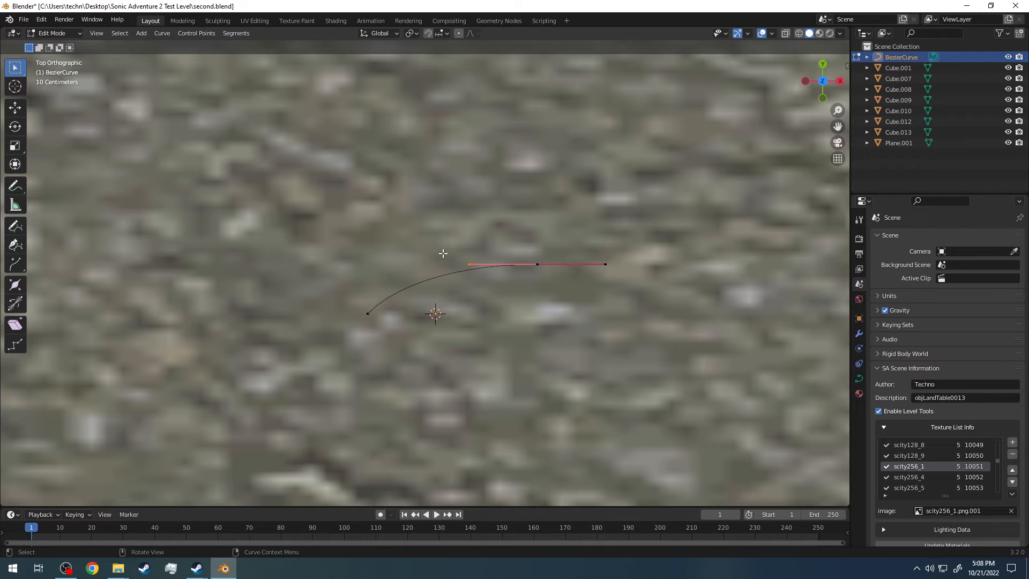
{"action": "key", "text": "g"}
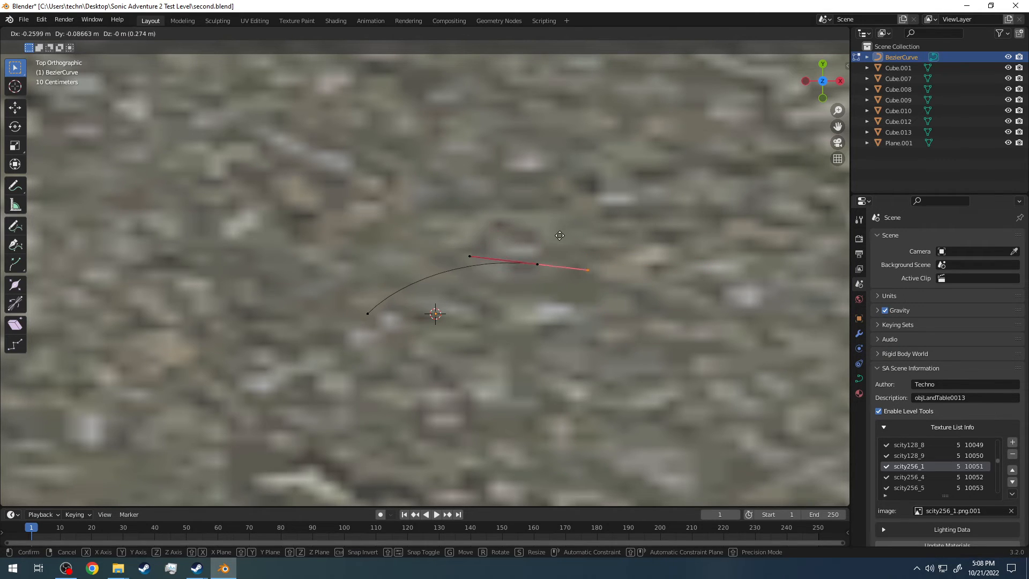
{"action": "left_click", "coordinate": [561, 231]}
{"action": "key", "text": "ctrl+z"}
Move the curve's end control point well above the start point's height so the curve forms a rising arc
{"action": "left_click_drag", "start_coordinate": [548, 286], "coordinate": [518, 244]}
{"action": "key", "text": "g"}
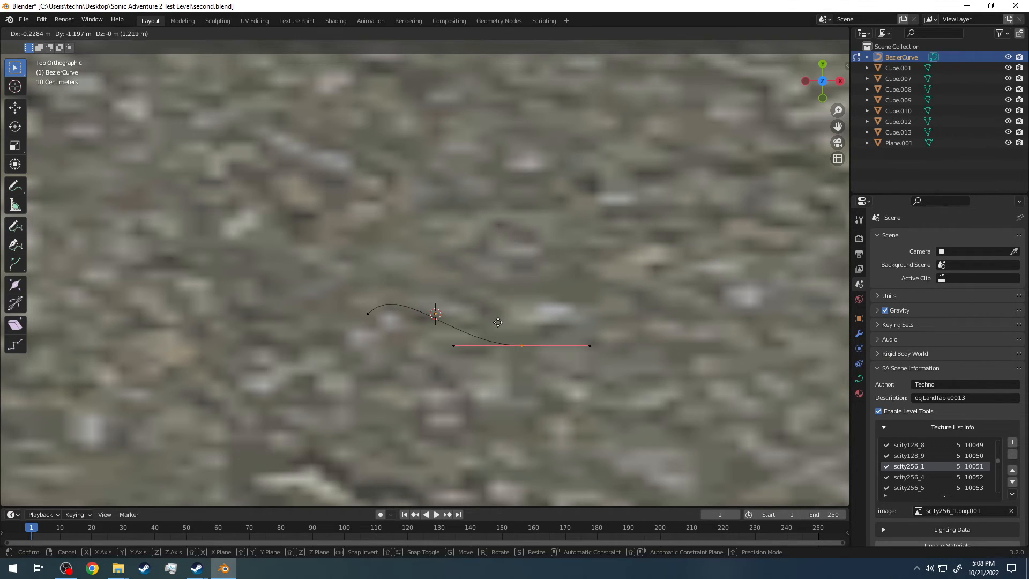
{"action": "left_click", "coordinate": [499, 316]}
{"action": "key", "text": "g"}
{"action": "left_click", "coordinate": [509, 213]}
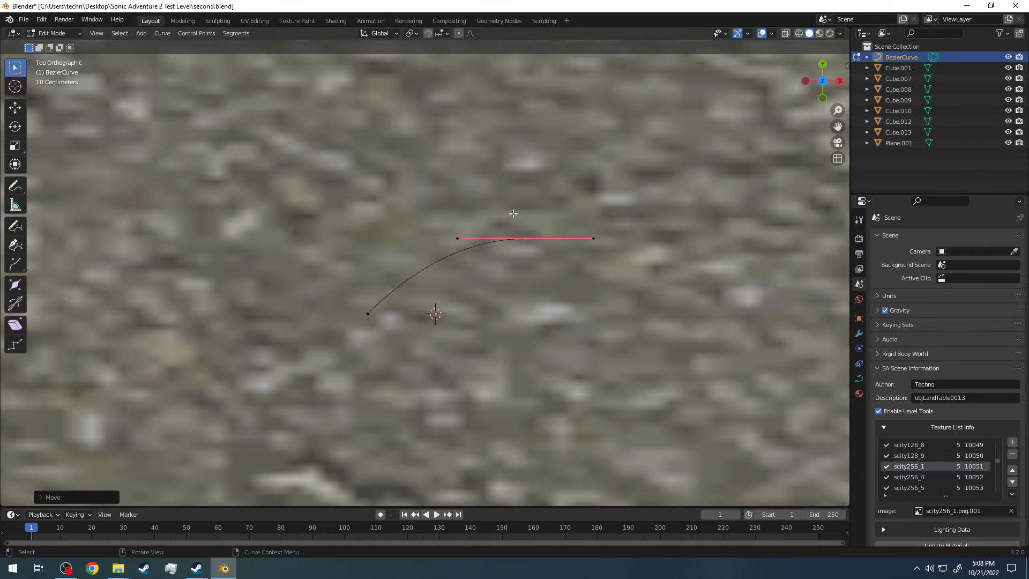
{"action": "key", "text": "g"}
{"action": "left_click", "coordinate": [508, 201]}
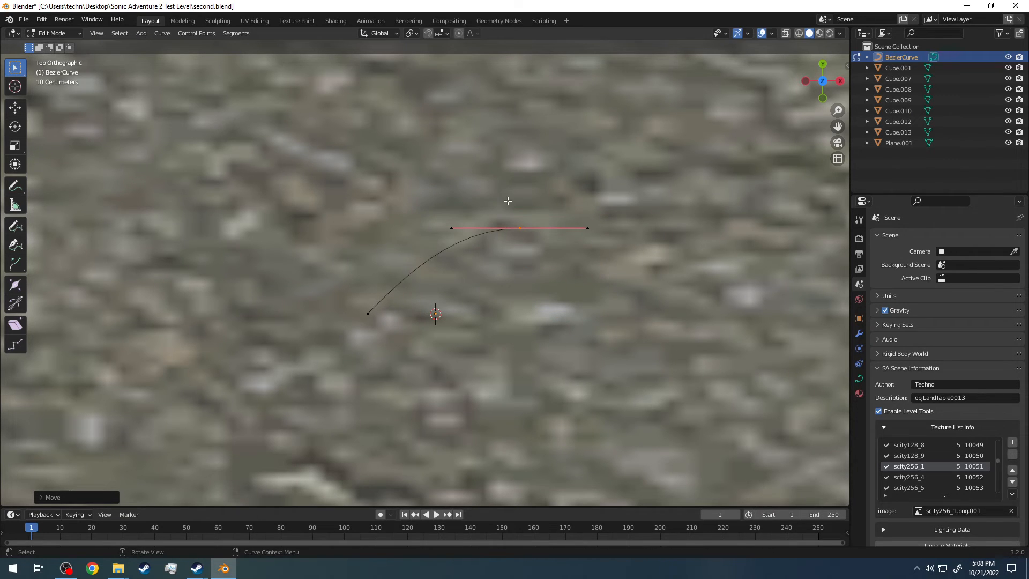
Try extruding a third control point from the curve's end point and placing it higher and farther along
{"action": "scroll", "coordinate": [475, 235], "scroll_direction": "down", "scroll_amount": 1}
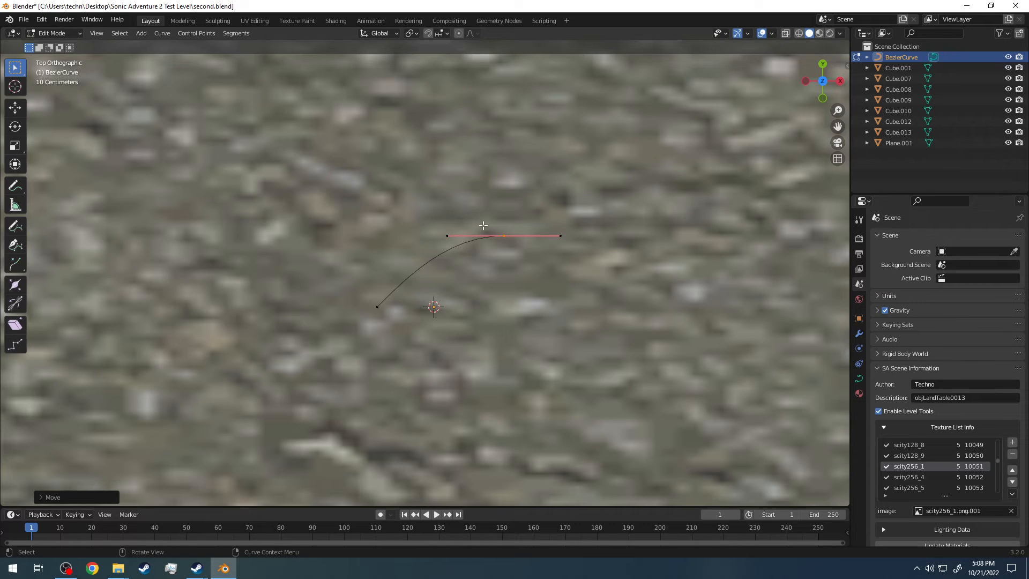
{"action": "key", "text": "g"}
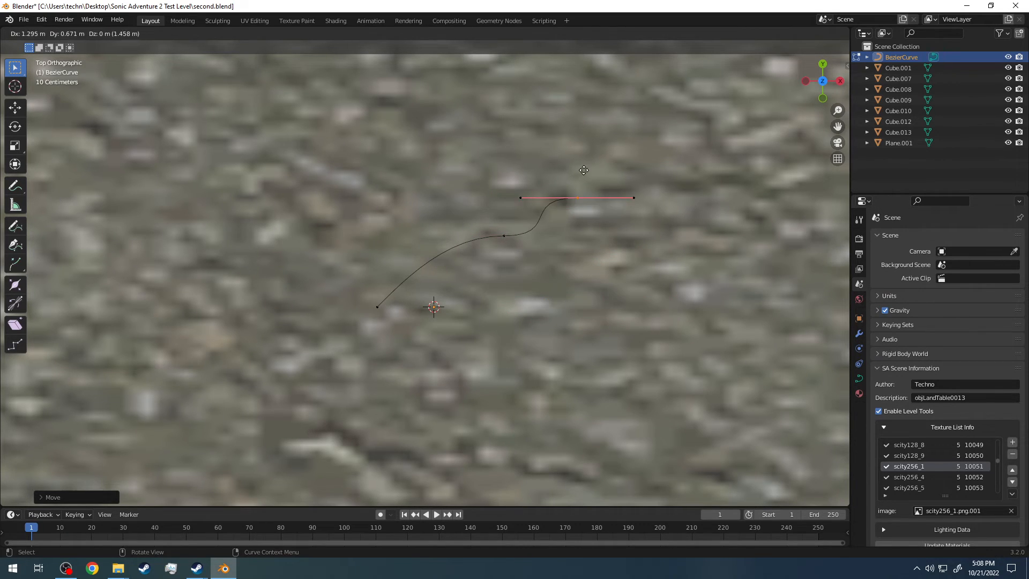
{"action": "left_click", "coordinate": [584, 298]}
{"action": "key", "text": "g"}
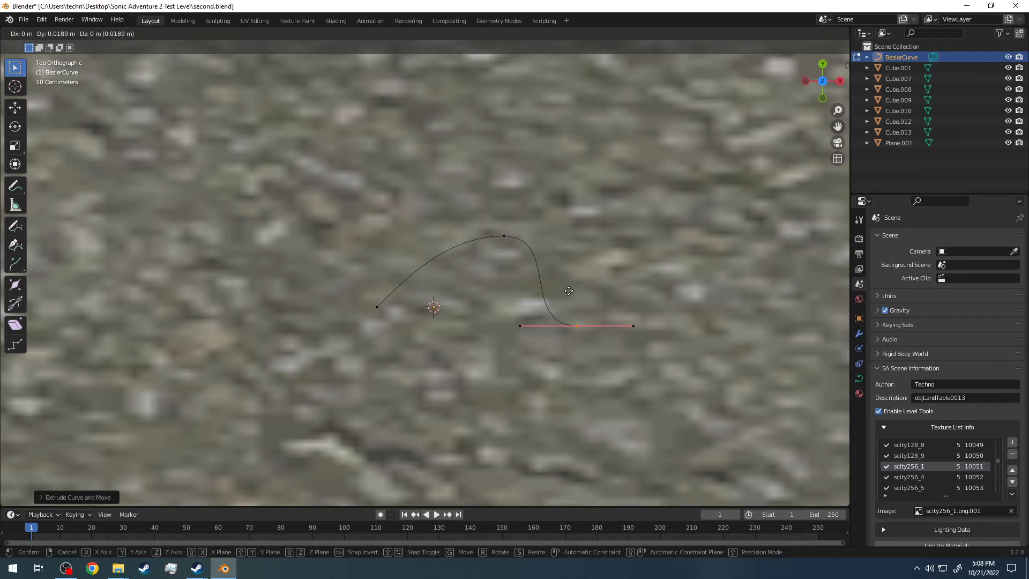
{"action": "left_click", "coordinate": [592, 136]}
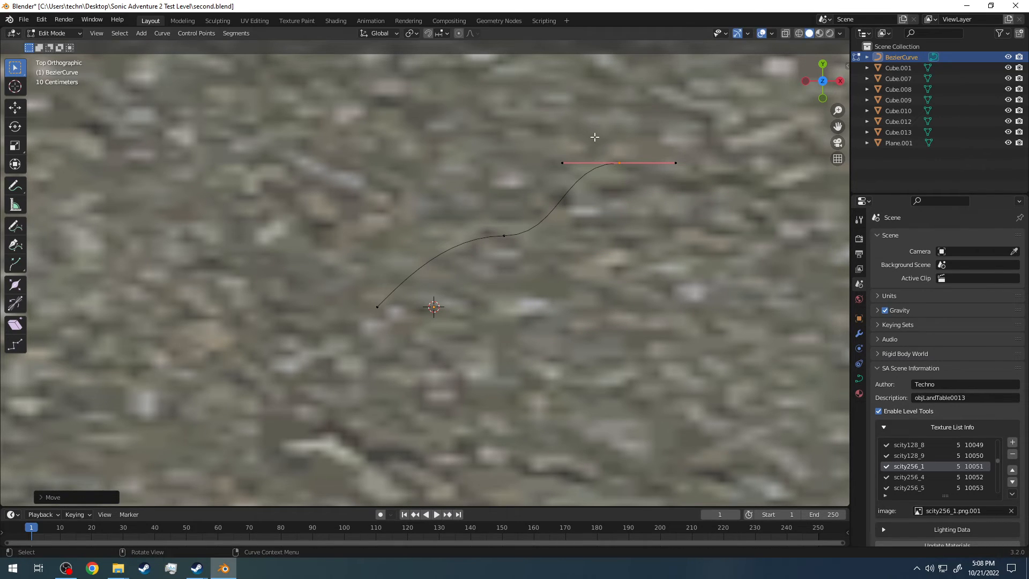
Try extruding a fourth control point from the third and repositioning it well below, so the curve descends from its peak
{"action": "key", "text": "e"}
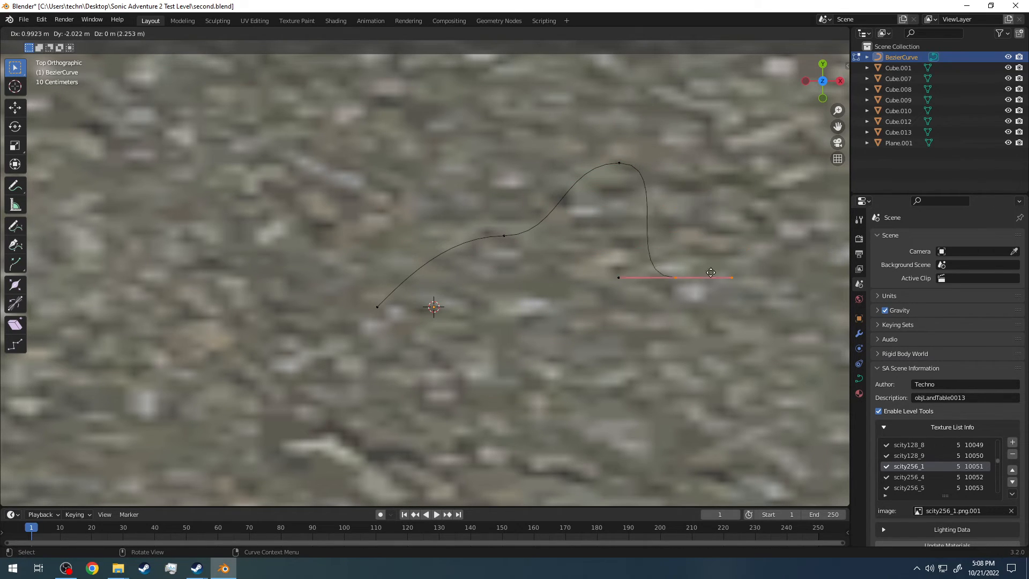
{"action": "left_click", "coordinate": [725, 261]}
{"action": "key", "text": "g"}
{"action": "left_click", "coordinate": [732, 370]}
{"action": "key", "text": "g"}
{"action": "left_click", "coordinate": [735, 325]}
{"action": "key", "text": "g"}
{"action": "left_click", "coordinate": [737, 325]}
Try extruding five more control points in succession so the curve loops underneath and back above the start point
{"action": "key", "text": "e"}
{"action": "left_click", "coordinate": [590, 382]}
{"action": "key", "text": "e"}
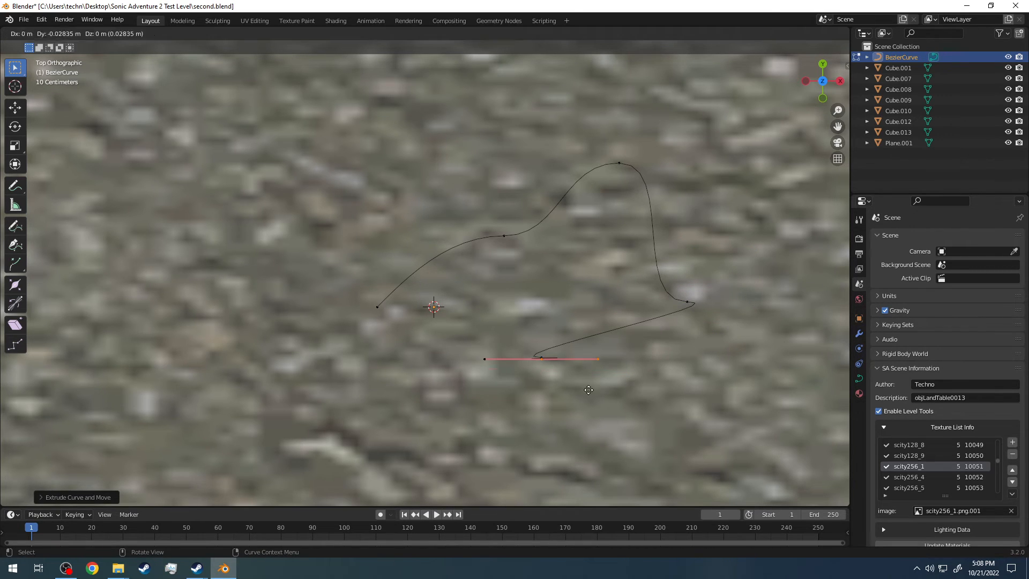
{"action": "left_click", "coordinate": [438, 385]}
{"action": "key", "text": "e"}
{"action": "left_click", "coordinate": [263, 269]}
{"action": "key", "text": "e"}
{"action": "left_click", "coordinate": [371, 169]}
{"action": "key", "text": "e"}
{"action": "left_click", "coordinate": [474, 160]}
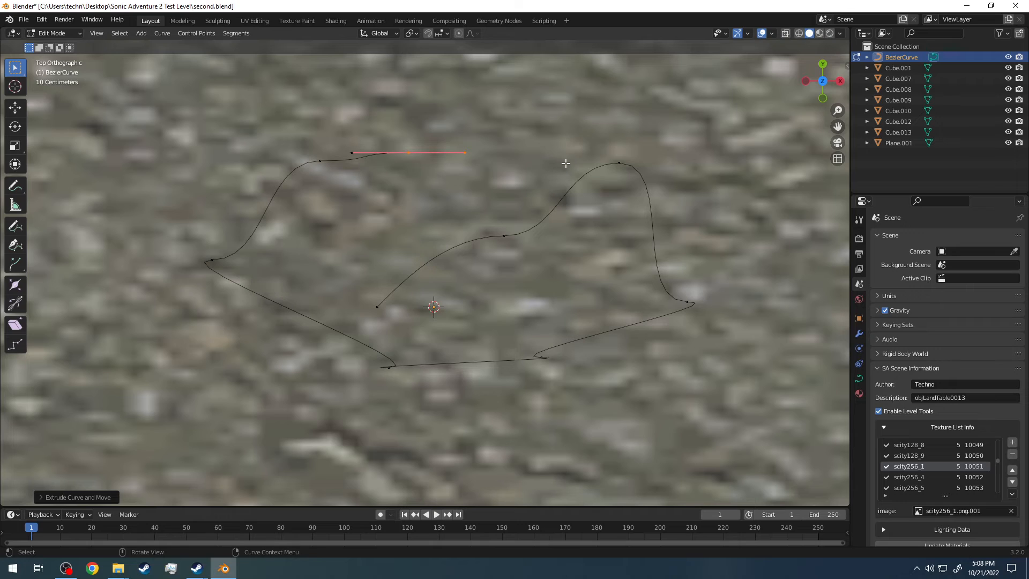
Undo all the extrusions and point moves back to the original two-point arc
{"action": "key", "text": "ctrl+z"}
{"action": "key", "text": "ctrl+z"}
{"action": "key", "text": "ctrl+z"}
{"action": "key", "text": "ctrl+z"}
{"action": "key", "text": "ctrl+z"}
{"action": "key", "text": "ctrl+z"}
{"action": "key", "text": "ctrl+z"}
{"action": "key", "text": "ctrl+z"}
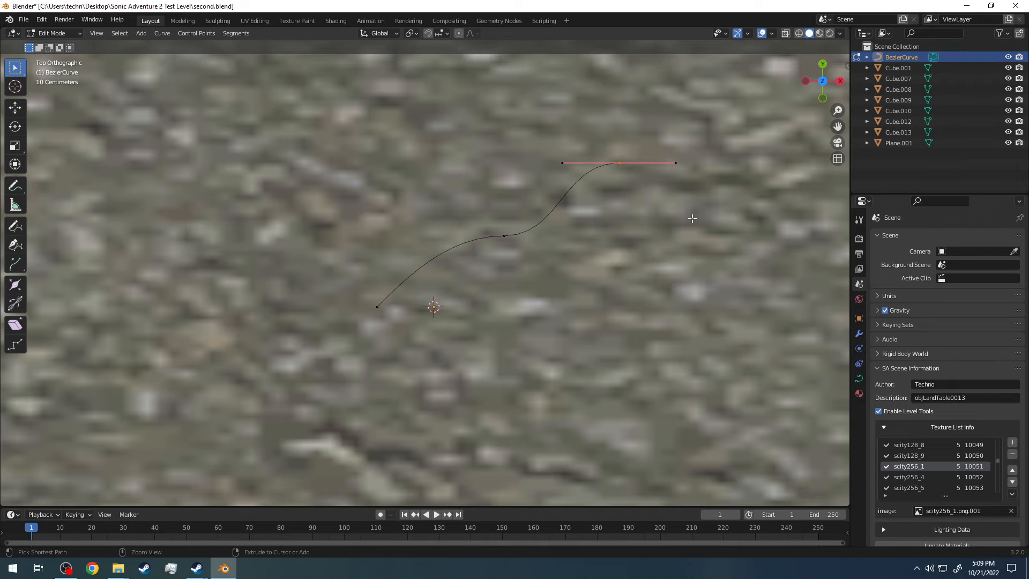
{"action": "key", "text": "ctrl+z"}
{"action": "key", "text": "ctrl+z"}
{"action": "key", "text": "ctrl+z"}
{"action": "key", "text": "ctrl+z"}
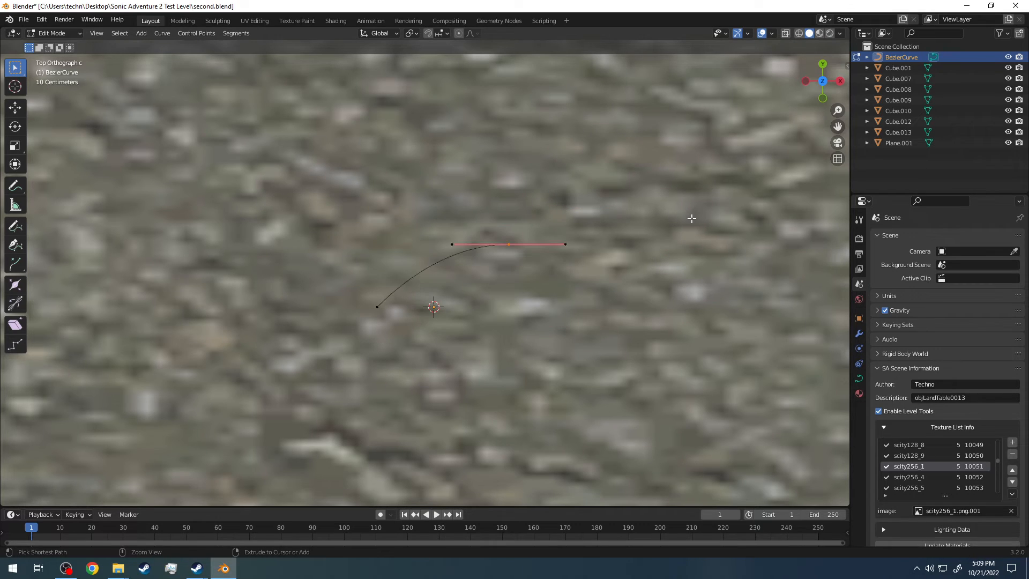
Examine the road, ramp and square platform in perspective to judge the tiny curve's scale and a suitable place for it
{"action": "scroll", "coordinate": [558, 280], "scroll_direction": "down", "scroll_amount": 8}
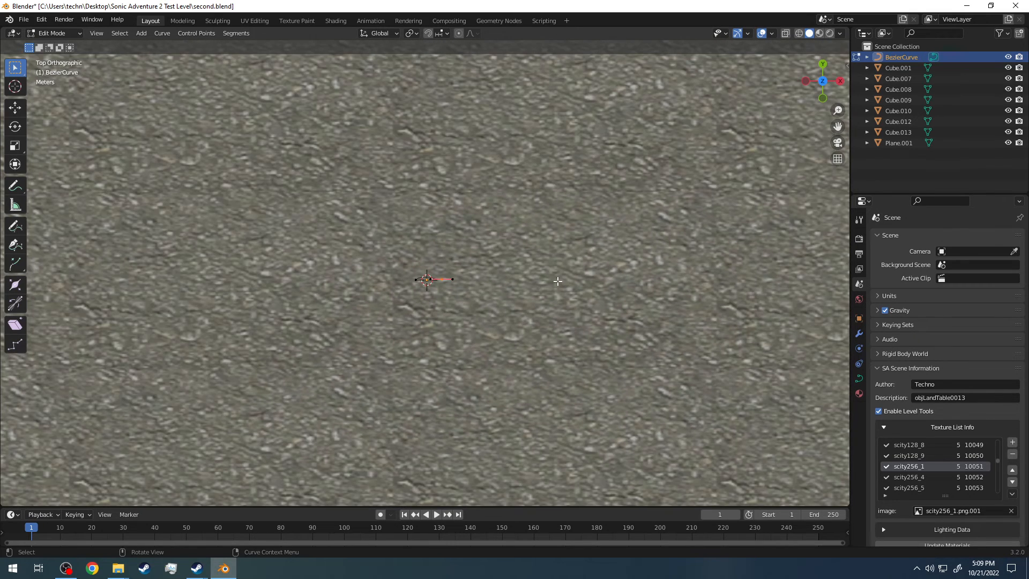
{"action": "scroll", "coordinate": [545, 277], "scroll_direction": "up", "scroll_amount": 6}
{"action": "middle_click_drag", "start_coordinate": [434, 214], "coordinate": [657, 86]}
{"action": "left_click", "coordinate": [824, 93]}
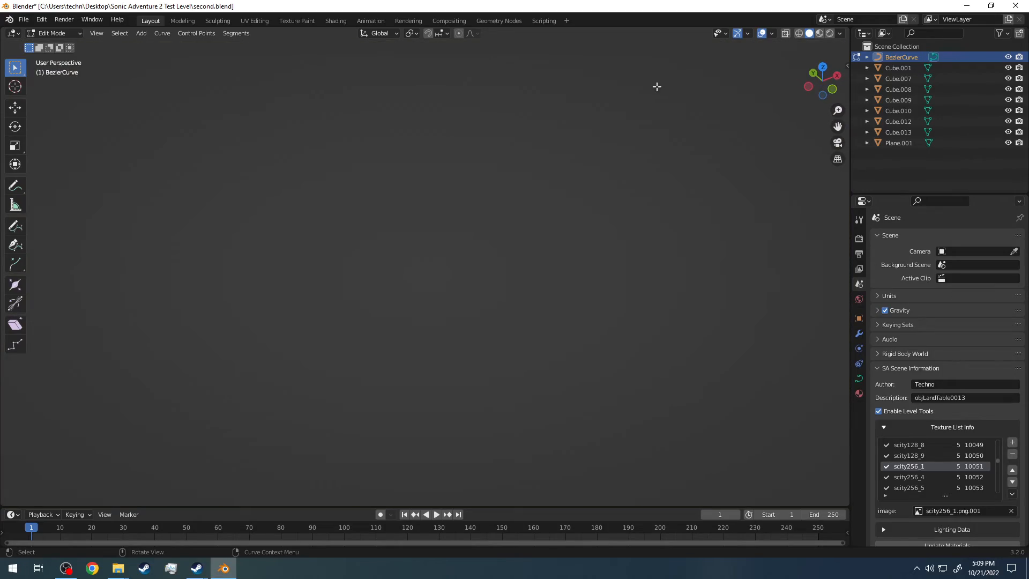
{"action": "scroll", "coordinate": [656, 87], "scroll_direction": "down", "scroll_amount": 10}
{"action": "scroll", "coordinate": [580, 117], "scroll_direction": "up", "scroll_amount": 3}
{"action": "middle_click_drag", "start_coordinate": [542, 114], "coordinate": [273, 217], "text": "shift"}
{"action": "middle_click_drag", "start_coordinate": [515, 134], "coordinate": [315, 202], "text": "shift"}
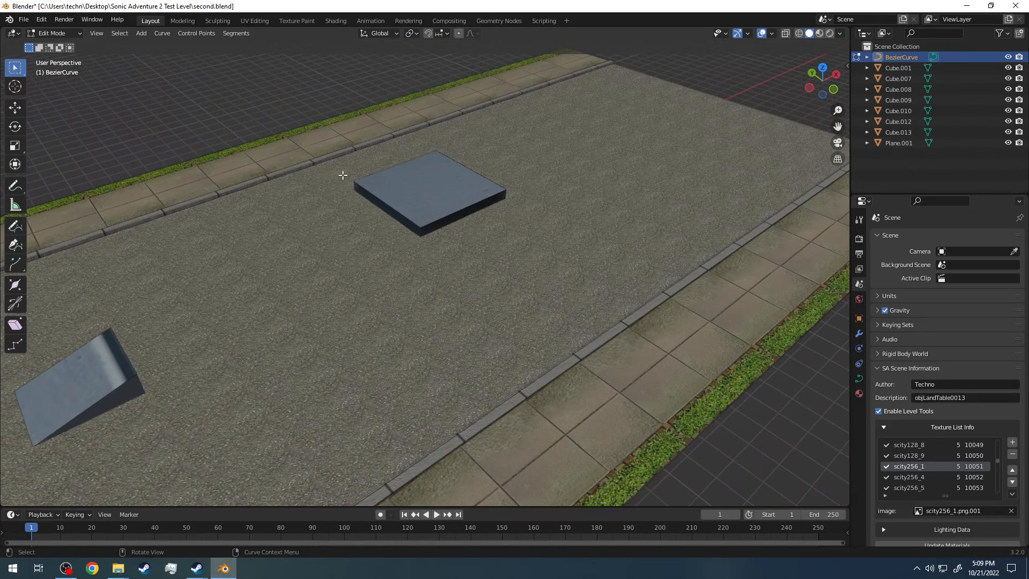
{"action": "scroll", "coordinate": [343, 175], "scroll_direction": "up", "scroll_amount": 3}
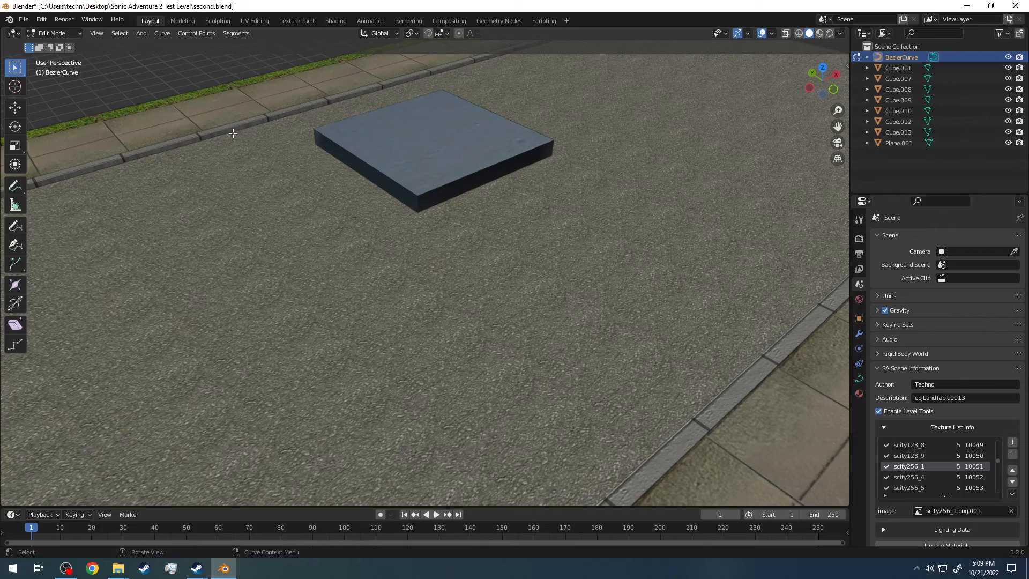
{"action": "middle_click_drag", "start_coordinate": [309, 122], "coordinate": [487, 188]}
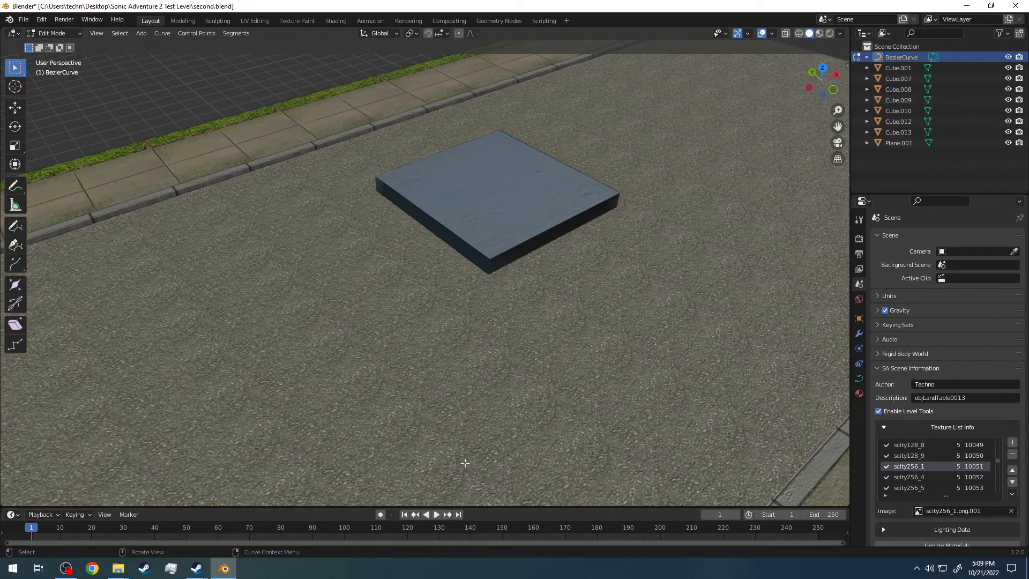
{"action": "middle_click_drag", "start_coordinate": [565, 159], "coordinate": [453, 236]}
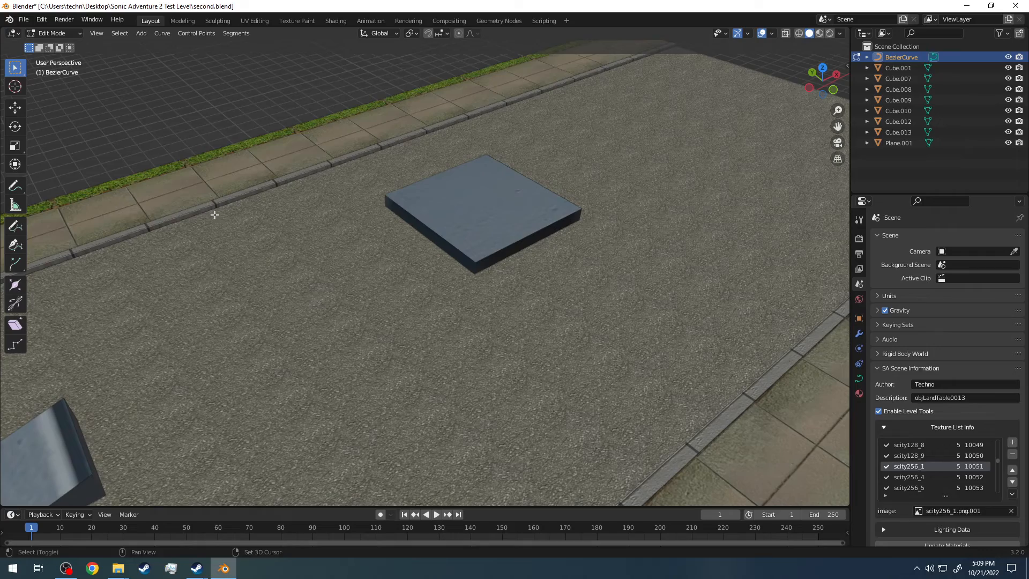
In the top view, move the whole curve along the road to the gap between the ramp and the square platform
{"action": "left_click", "coordinate": [822, 68]}
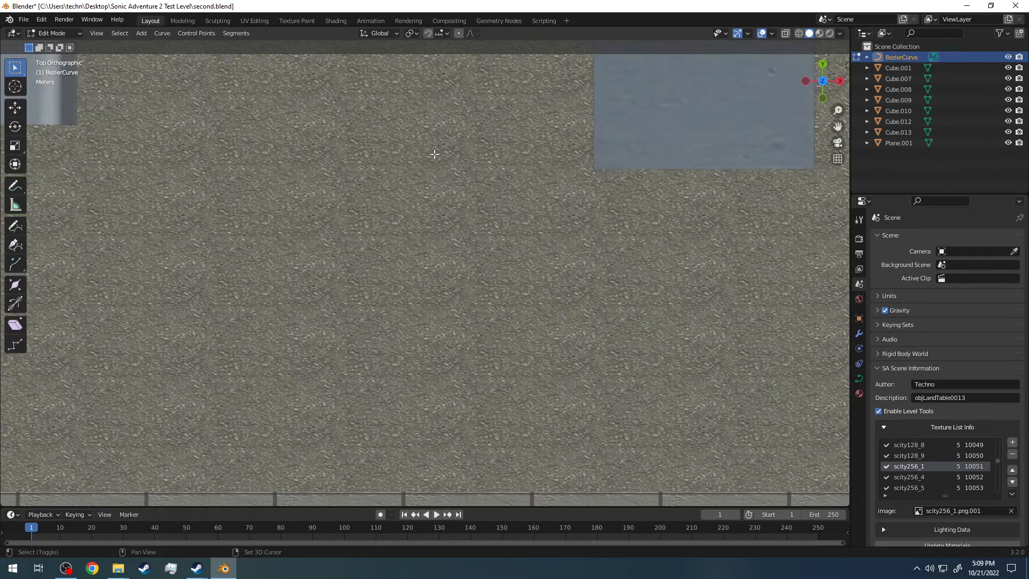
{"action": "middle_click_drag", "start_coordinate": [252, 246], "coordinate": [1, 190], "text": "shift"}
{"action": "middle_click_drag", "start_coordinate": [248, 218], "coordinate": [539, 362], "text": "shift"}
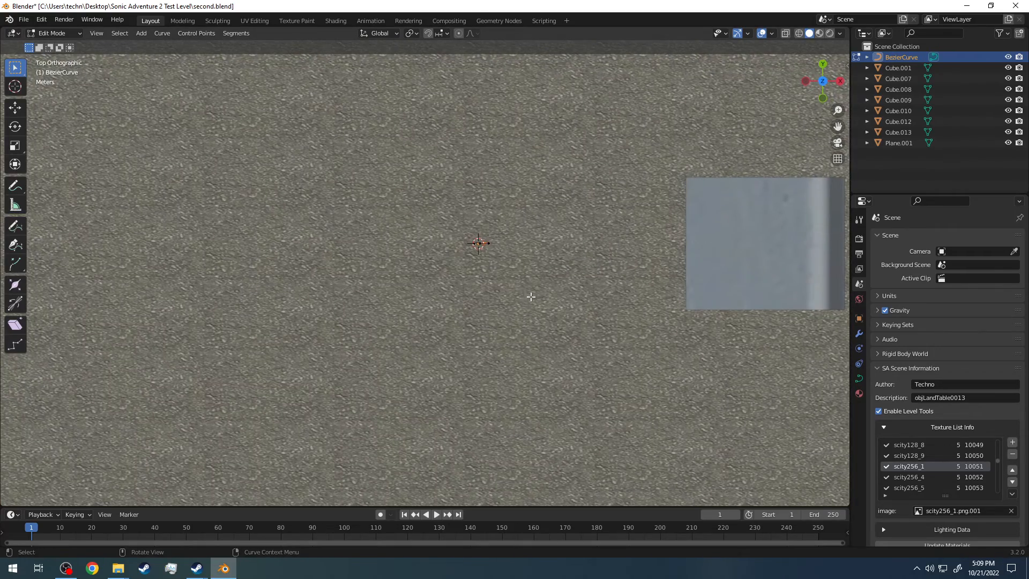
{"action": "scroll", "coordinate": [440, 206], "scroll_direction": "down", "scroll_amount": 3}
{"action": "scroll", "coordinate": [439, 206], "scroll_direction": "up", "scroll_amount": 5}
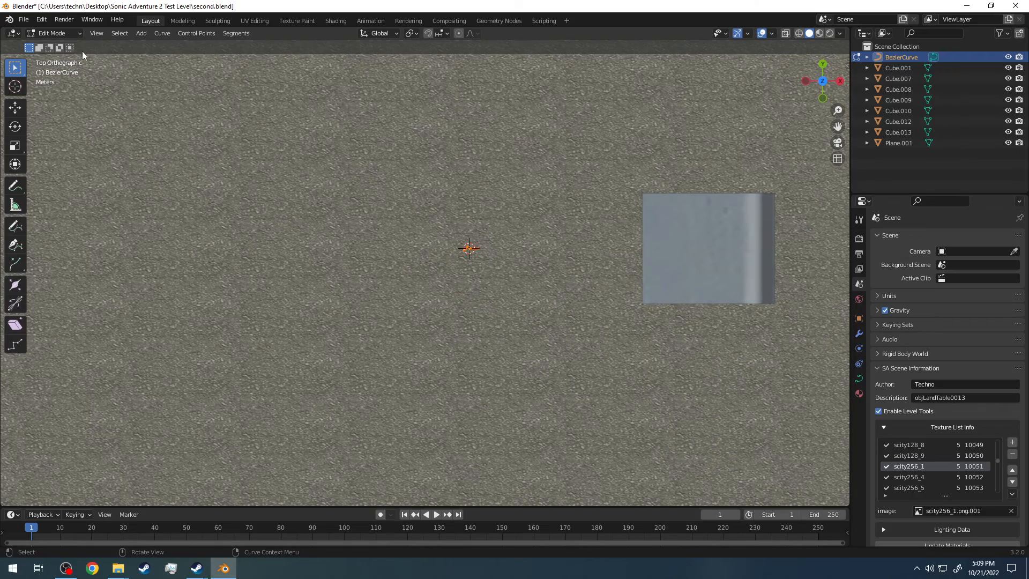
{"action": "scroll", "coordinate": [518, 223], "scroll_direction": "down", "scroll_amount": 4}
{"action": "key", "text": "g"}
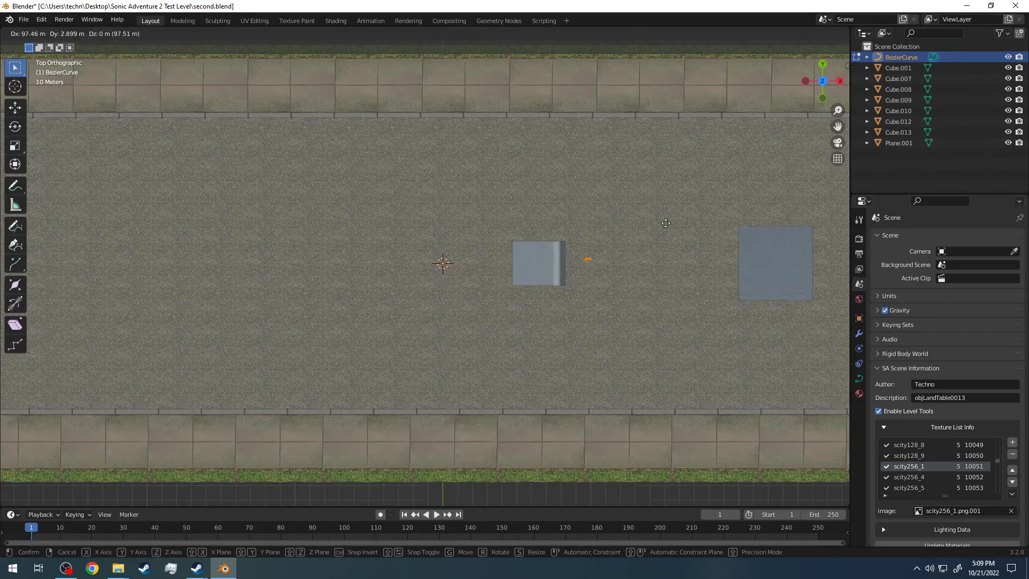
{"action": "left_click", "coordinate": [754, 229]}
Move only the curve's end point to just above the middle of the square platform's upper edge
{"action": "scroll", "coordinate": [629, 251], "scroll_direction": "up", "scroll_amount": 10}
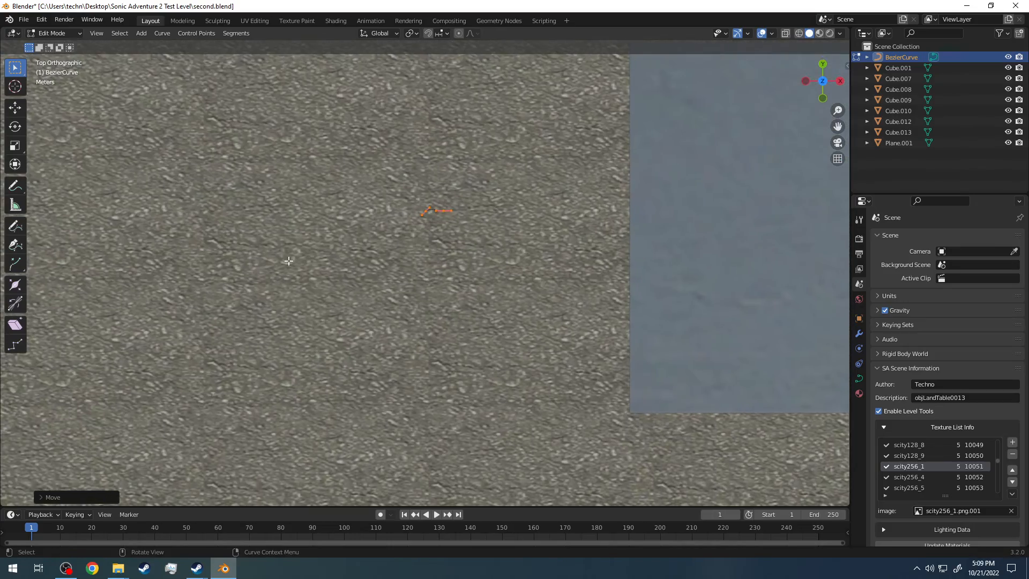
{"action": "scroll", "coordinate": [288, 261], "scroll_direction": "up", "scroll_amount": 3}
{"action": "middle_click_drag", "start_coordinate": [482, 188], "coordinate": [448, 270], "text": "shift"}
{"action": "left_click_drag", "start_coordinate": [473, 280], "coordinate": [337, 204]}
{"action": "scroll", "coordinate": [449, 211], "scroll_direction": "down", "scroll_amount": 5}
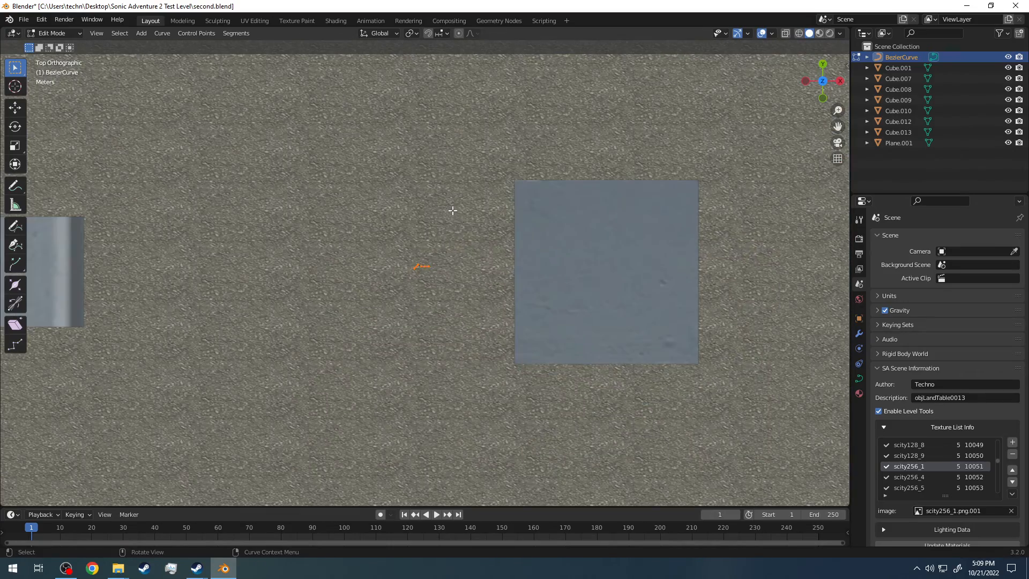
{"action": "scroll", "coordinate": [465, 279], "scroll_direction": "up", "scroll_amount": 3}
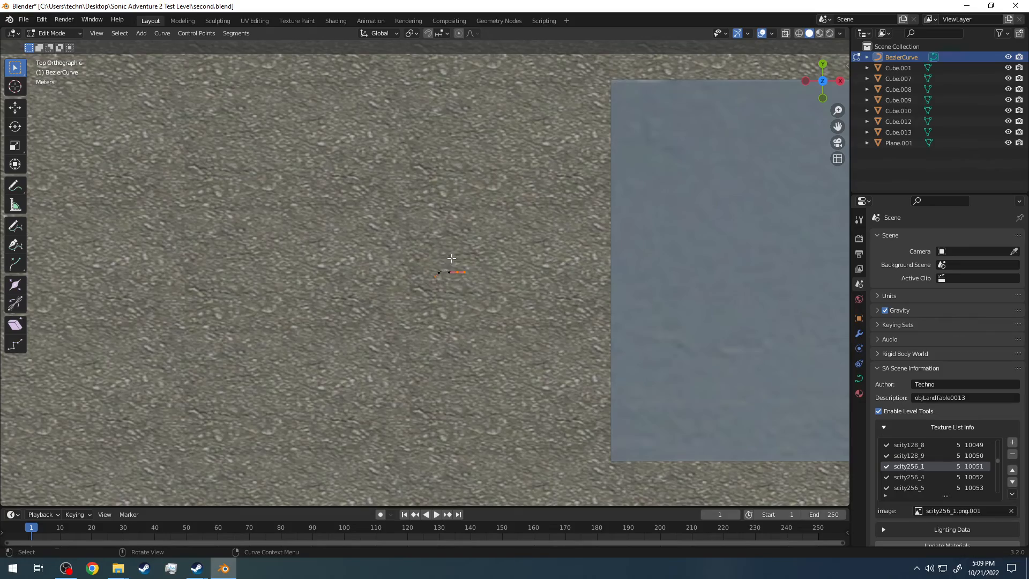
{"action": "scroll", "coordinate": [467, 232], "scroll_direction": "down", "scroll_amount": 8}
{"action": "key", "text": "g"}
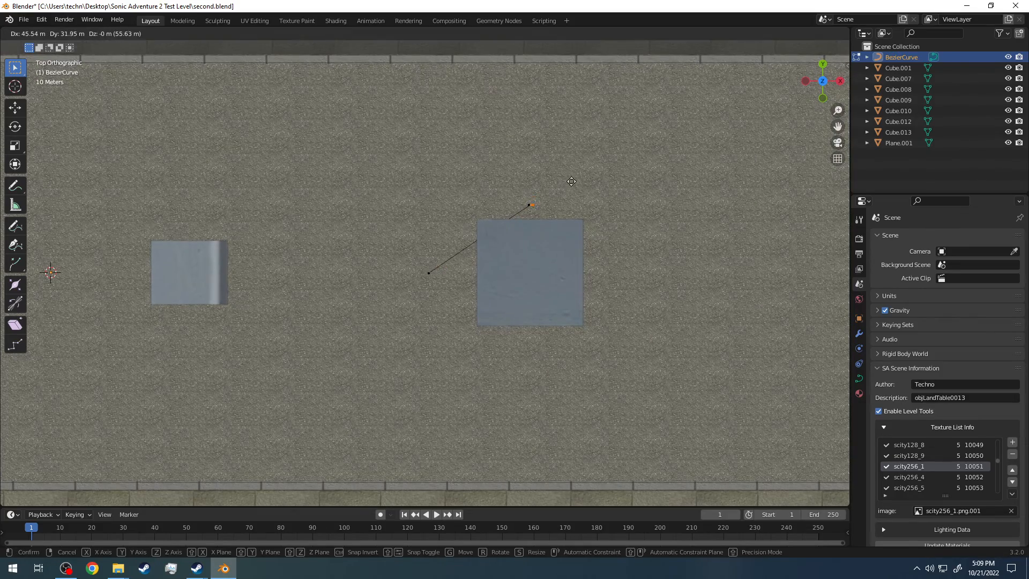
{"action": "left_click", "coordinate": [574, 175]}
Shift the curve's start point slightly closer to the platform's near side
{"action": "left_click_drag", "start_coordinate": [450, 278], "coordinate": [414, 256]}
{"action": "key", "text": "g"}
{"action": "left_click", "coordinate": [420, 253]}
{"action": "key", "text": "g"}
{"action": "left_click", "coordinate": [422, 275]}
Pull the end point's inner handle about 43 m back toward the start side so the curve bows around the platform's corner
{"action": "scroll", "coordinate": [557, 209], "scroll_direction": "up", "scroll_amount": 6}
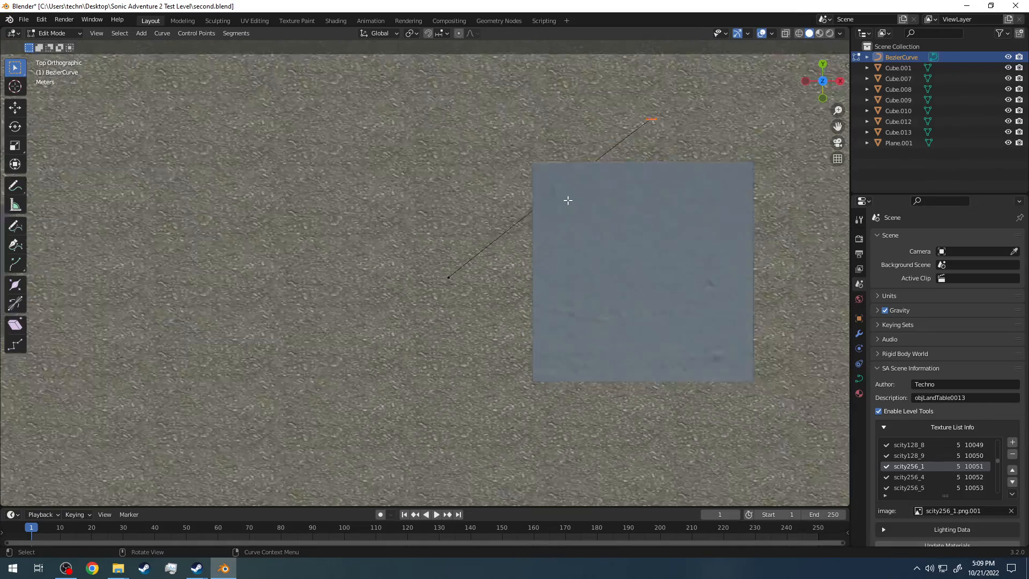
{"action": "middle_click_drag", "start_coordinate": [615, 147], "coordinate": [414, 223], "text": "shift"}
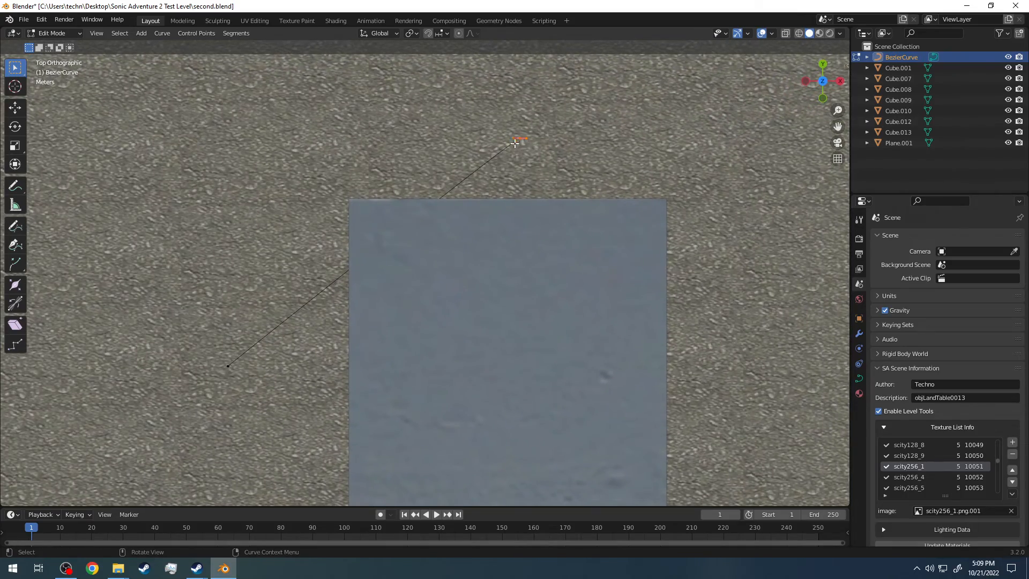
{"action": "left_click_drag", "start_coordinate": [514, 143], "coordinate": [492, 122]}
{"action": "scroll", "coordinate": [497, 167], "scroll_direction": "down", "scroll_amount": 4}
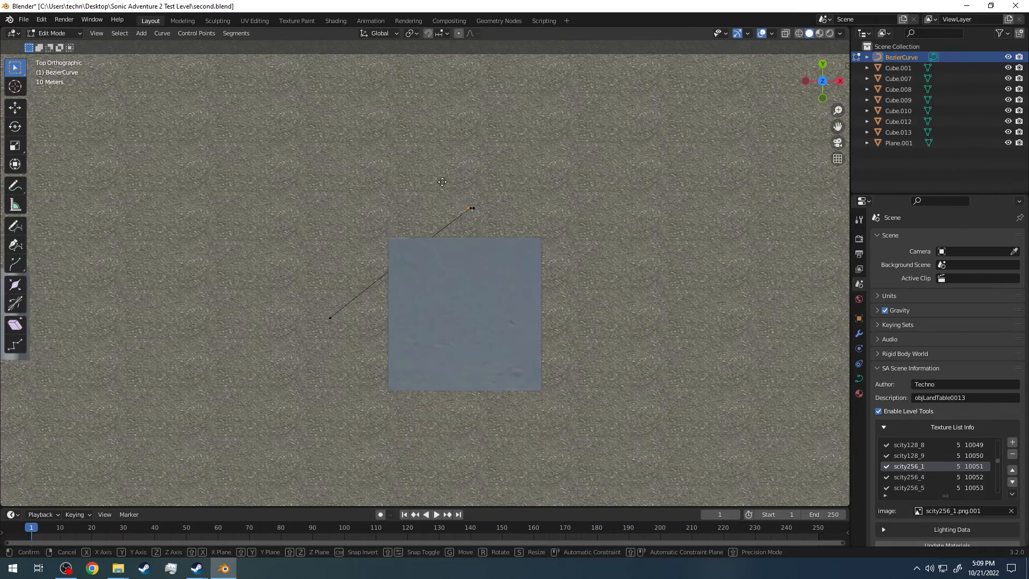
{"action": "key", "text": "g"}
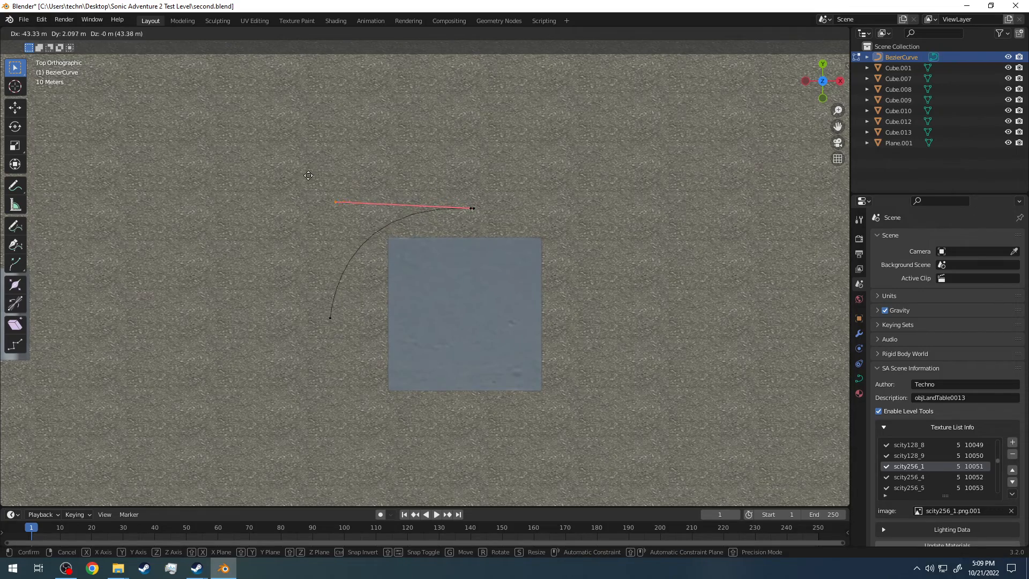
{"action": "left_click", "coordinate": [303, 172]}
Adjust the start point's position and pull the end point's inner handle slightly farther out and up
{"action": "left_click_drag", "start_coordinate": [333, 324], "coordinate": [316, 305]}
{"action": "key", "text": "g"}
{"action": "left_click", "coordinate": [321, 304]}
{"action": "left_click_drag", "start_coordinate": [547, 219], "coordinate": [431, 174]}
{"action": "left_click_drag", "start_coordinate": [351, 208], "coordinate": [279, 177]}
{"action": "key", "text": "g"}
{"action": "left_click", "coordinate": [272, 180]}
Fine-tune the end point and start point so the arc clears the platform's corner evenly
{"action": "left_click_drag", "start_coordinate": [500, 233], "coordinate": [458, 185]}
{"action": "key", "text": "g"}
{"action": "left_click", "coordinate": [455, 176]}
{"action": "left_click_drag", "start_coordinate": [364, 328], "coordinate": [257, 273]}
{"action": "key", "text": "g"}
{"action": "left_click", "coordinate": [268, 295]}
{"action": "left_click_drag", "start_coordinate": [527, 207], "coordinate": [445, 170]}
{"action": "key", "text": "g"}
{"action": "left_click", "coordinate": [440, 176]}
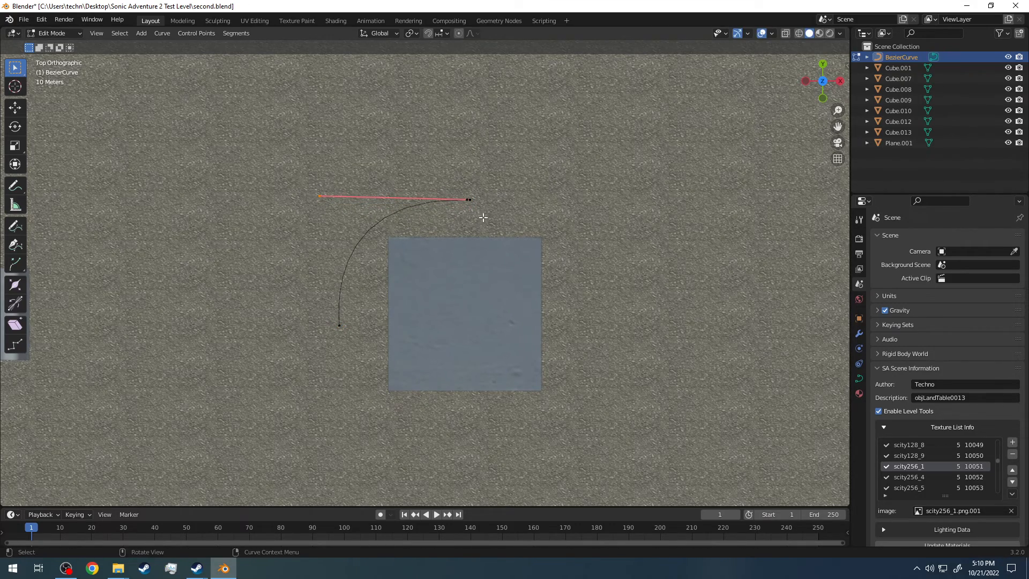
Extrude a third point beyond the platform's far side and raise its inner handle so the curve arches over the platform
{"action": "key", "text": "e"}
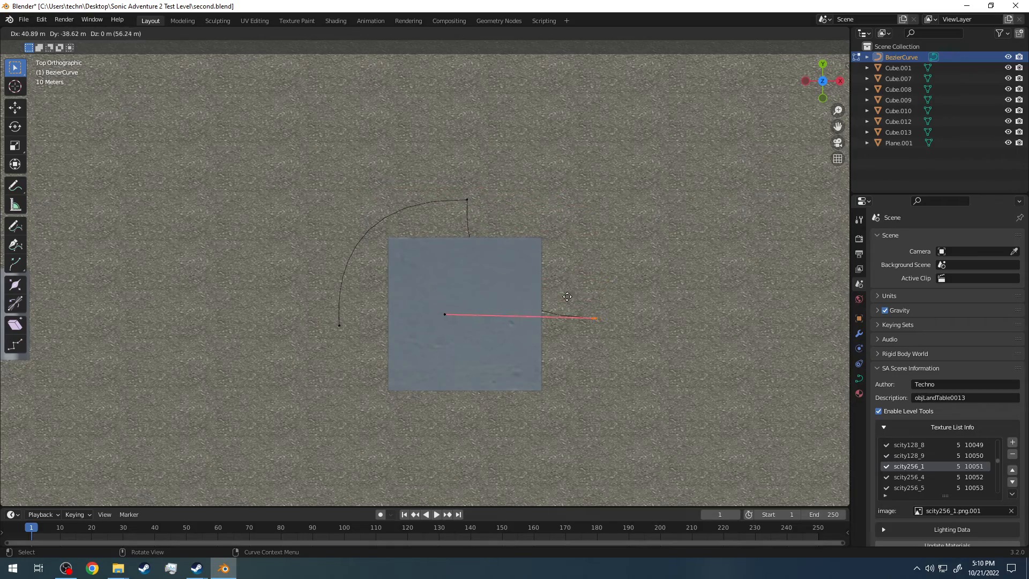
{"action": "left_click", "coordinate": [458, 309]}
{"action": "key", "text": "g"}
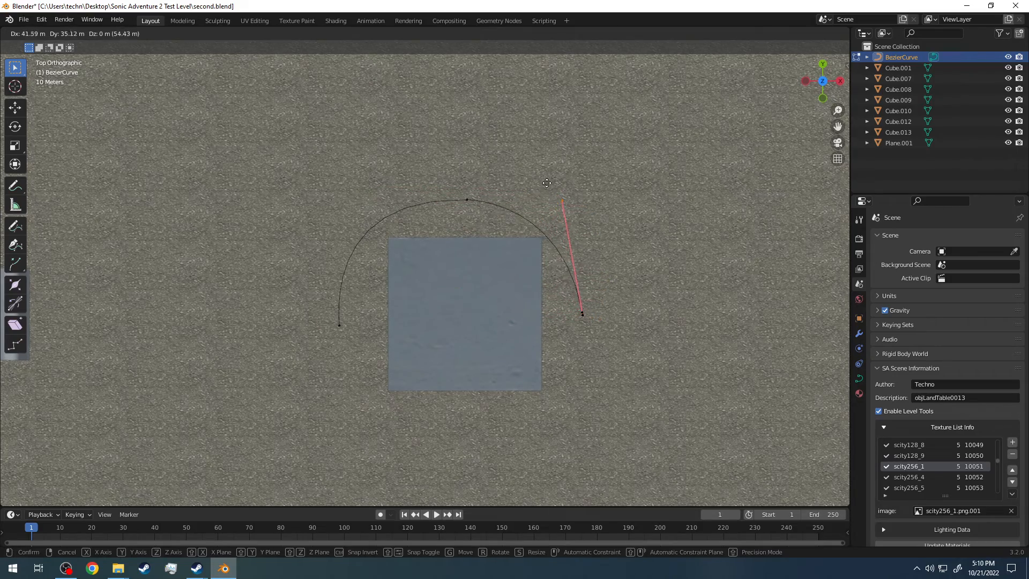
{"action": "left_click", "coordinate": [557, 184]}
{"action": "key", "text": "g"}
{"action": "left_click", "coordinate": [530, 275]}
{"action": "left_click", "coordinate": [567, 197]}
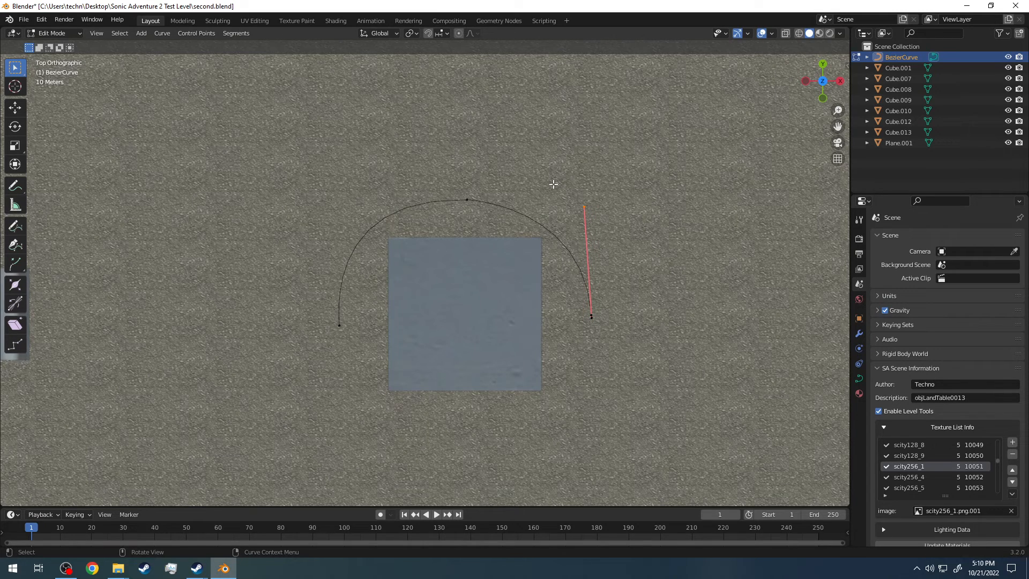
Try pulling the third point's inner handle across the platform toward the middle point, and undo the move
{"action": "key", "text": "g"}
{"action": "left_click", "coordinate": [398, 216]}
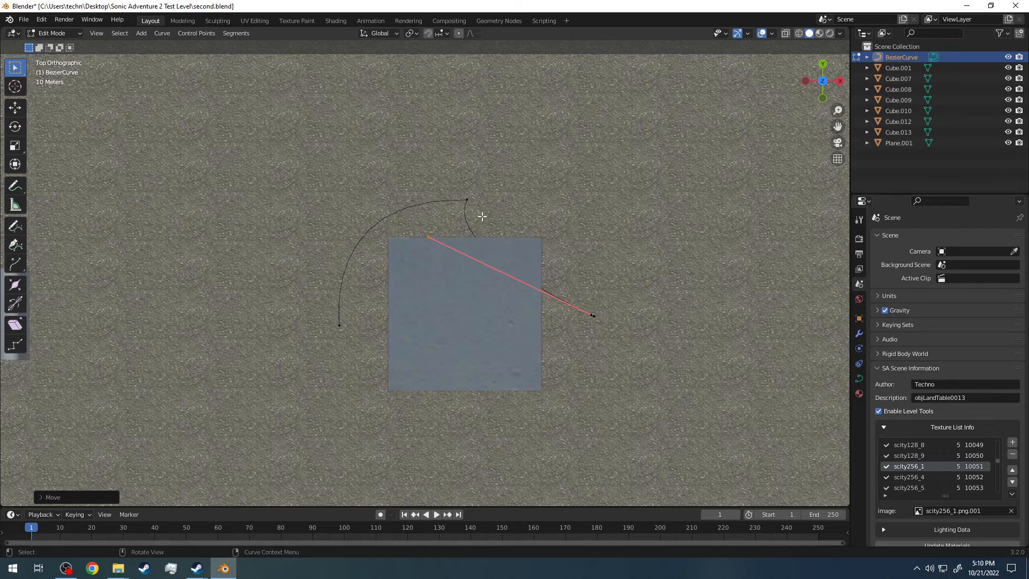
{"action": "left_click", "coordinate": [468, 200]}
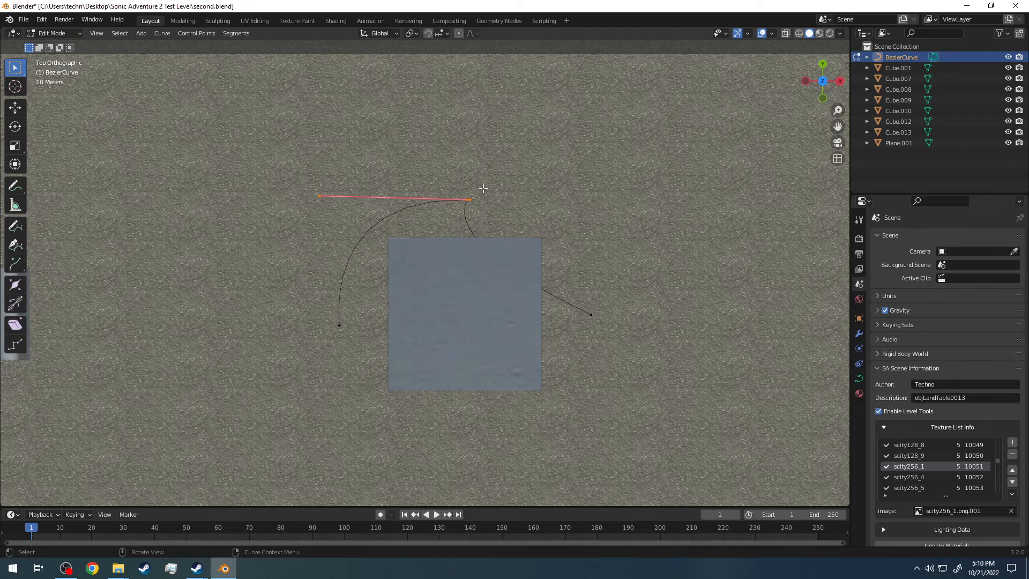
{"action": "key", "text": "ctrl+z"}
Move the third point slightly lower and farther out from the platform's far side
{"action": "left_click_drag", "start_coordinate": [488, 218], "coordinate": [442, 178]}
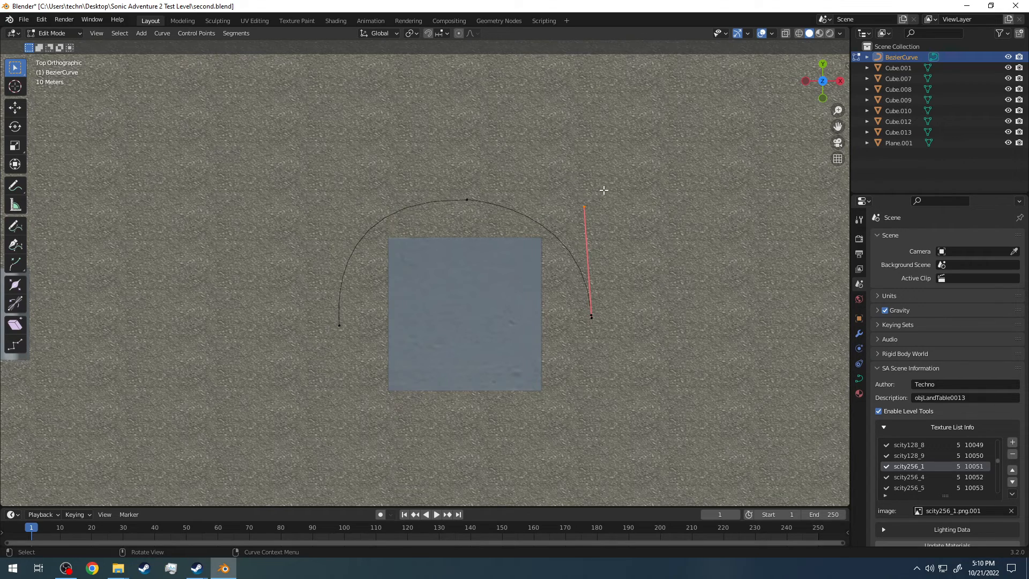
{"action": "key", "text": "g"}
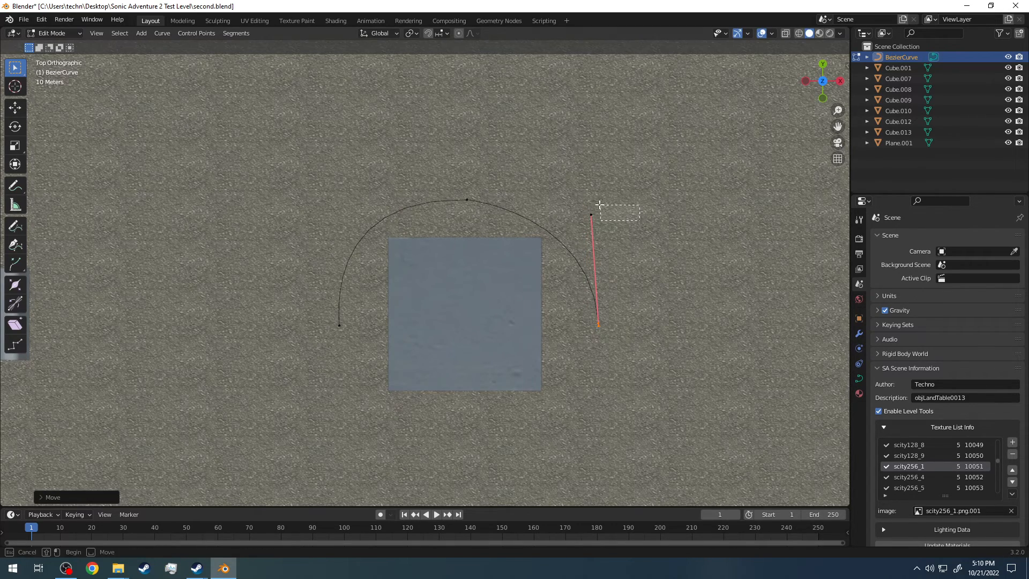
Move the curve's second point and start point slightly farther out from the platform
{"action": "left_click", "coordinate": [564, 163]}
{"action": "left_click_drag", "start_coordinate": [493, 207], "coordinate": [430, 152]}
{"action": "key", "text": "g"}
{"action": "left_click", "coordinate": [432, 142]}
{"action": "left_click", "coordinate": [351, 344]}
{"action": "key", "text": "g"}
{"action": "left_click", "coordinate": [347, 343]}
{"action": "left_click_drag", "start_coordinate": [343, 322], "coordinate": [331, 317]}
{"action": "scroll", "coordinate": [375, 262], "scroll_direction": "up", "scroll_amount": 3}
Adjust the second point's start-side handle to round the arch between the start point and the second point
{"action": "left_click", "coordinate": [517, 131]}
{"action": "scroll", "coordinate": [517, 132], "scroll_direction": "down", "scroll_amount": 3}
{"action": "key", "text": "g"}
{"action": "left_click", "coordinate": [283, 174]}
{"action": "left_click_drag", "start_coordinate": [341, 205], "coordinate": [299, 172]}
{"action": "key", "text": "g"}
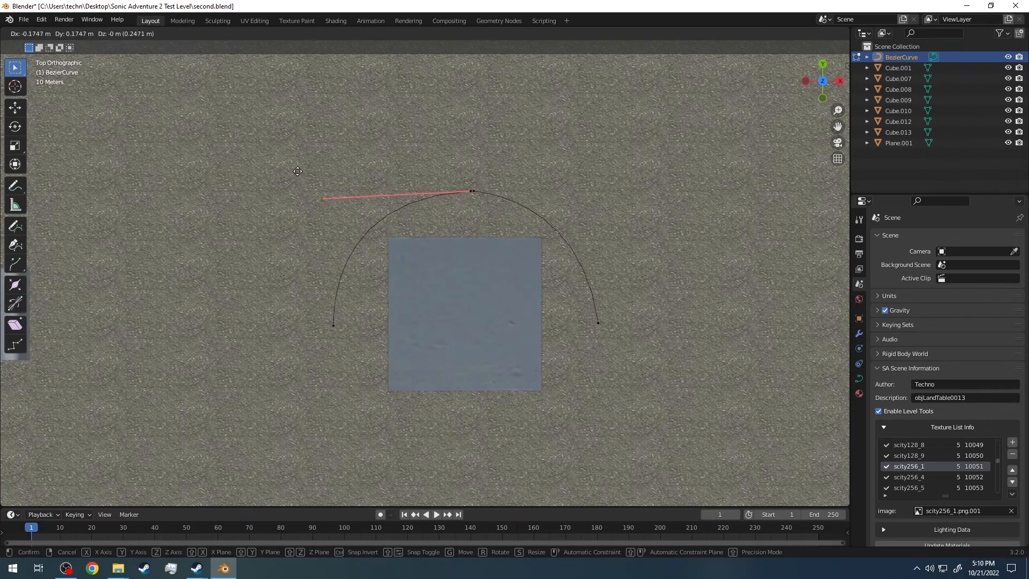
{"action": "left_click", "coordinate": [292, 169]}
Fine-tune the third point and align its inner handle straight along the platform's far side
{"action": "left_click_drag", "start_coordinate": [658, 343], "coordinate": [576, 309]}
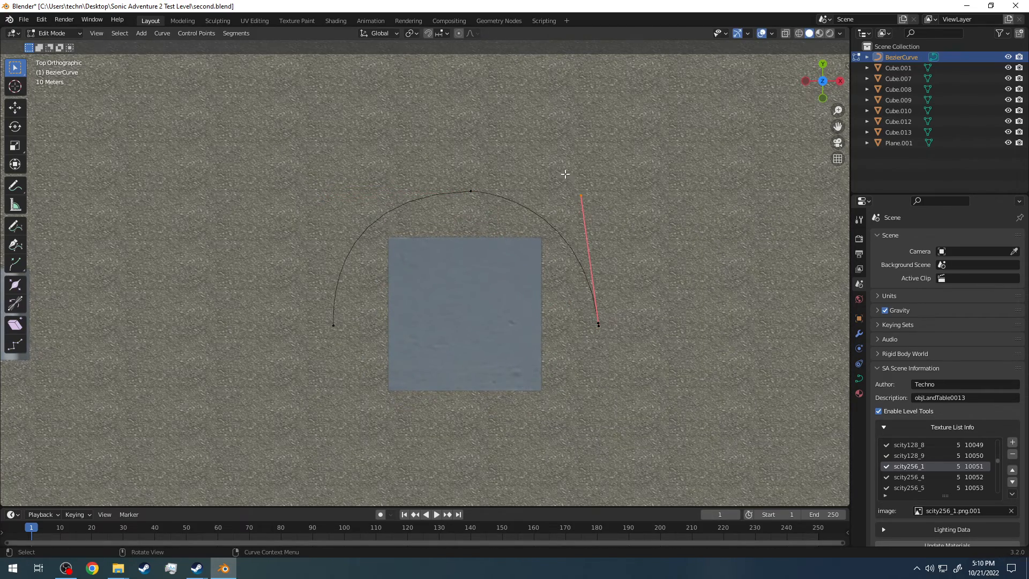
{"action": "key", "text": "g"}
{"action": "left_click", "coordinate": [583, 168]}
{"action": "left_click_drag", "start_coordinate": [658, 340], "coordinate": [579, 312]}
{"action": "key", "text": "g"}
{"action": "left_click", "coordinate": [575, 315]}
{"action": "left_click_drag", "start_coordinate": [611, 232], "coordinate": [580, 174]}
{"action": "key", "text": "g"}
{"action": "left_click", "coordinate": [591, 169]}
{"action": "key", "text": "g"}
{"action": "left_click", "coordinate": [588, 172]}
Extrude a fourth point from the third, placing it just outside the platform edge opposite the second point
{"action": "scroll", "coordinate": [584, 203], "scroll_direction": "down", "scroll_amount": 4}
{"action": "left_click_drag", "start_coordinate": [557, 321], "coordinate": [498, 294]}
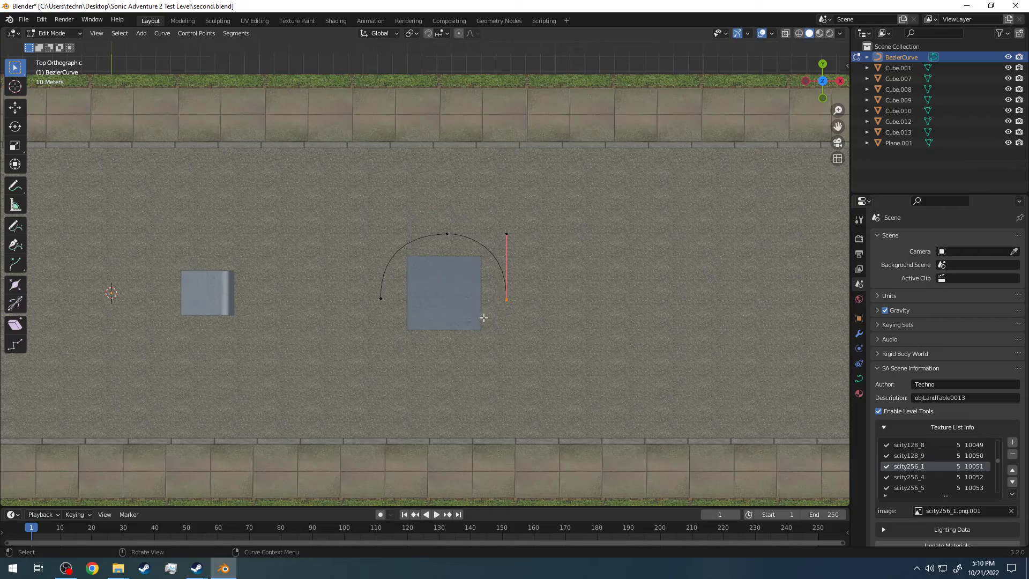
{"action": "key", "text": "e"}
{"action": "left_click", "coordinate": [425, 364]}
{"action": "key", "text": "g"}
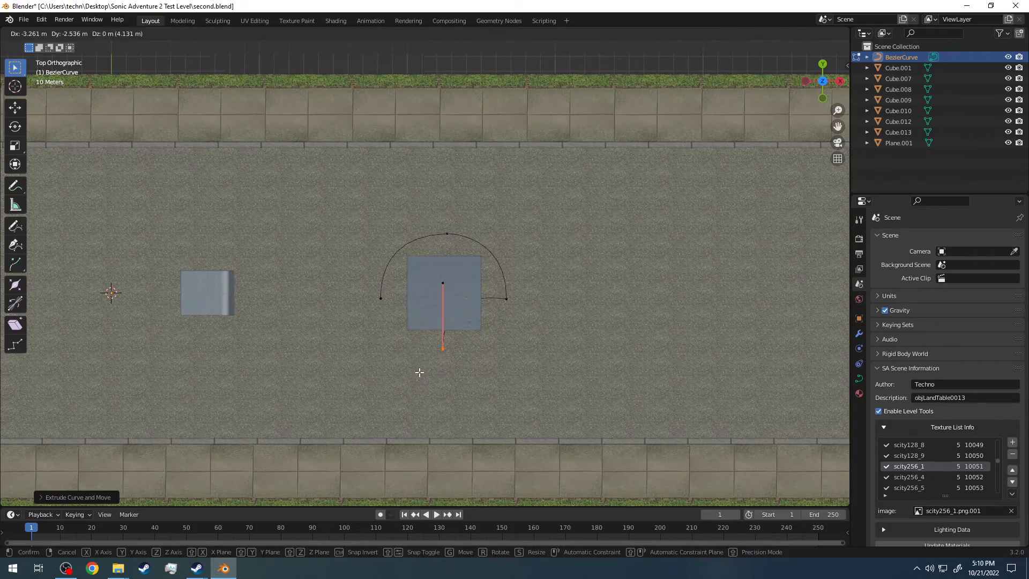
{"action": "left_click", "coordinate": [420, 373]}
Swing the fourth point's inner handle toward the third point's side and nudge the point so the curve rounds the platform's corner
{"action": "left_click_drag", "start_coordinate": [460, 302], "coordinate": [424, 272]}
{"action": "scroll", "coordinate": [425, 273], "scroll_direction": "up", "scroll_amount": 4}
{"action": "key", "text": "g"}
{"action": "left_click", "coordinate": [580, 489]}
{"action": "scroll", "coordinate": [581, 489], "scroll_direction": "down", "scroll_amount": 4}
{"action": "left_click_drag", "start_coordinate": [436, 332], "coordinate": [453, 357]}
{"action": "left_click", "coordinate": [497, 363]}
{"action": "key", "text": "g"}
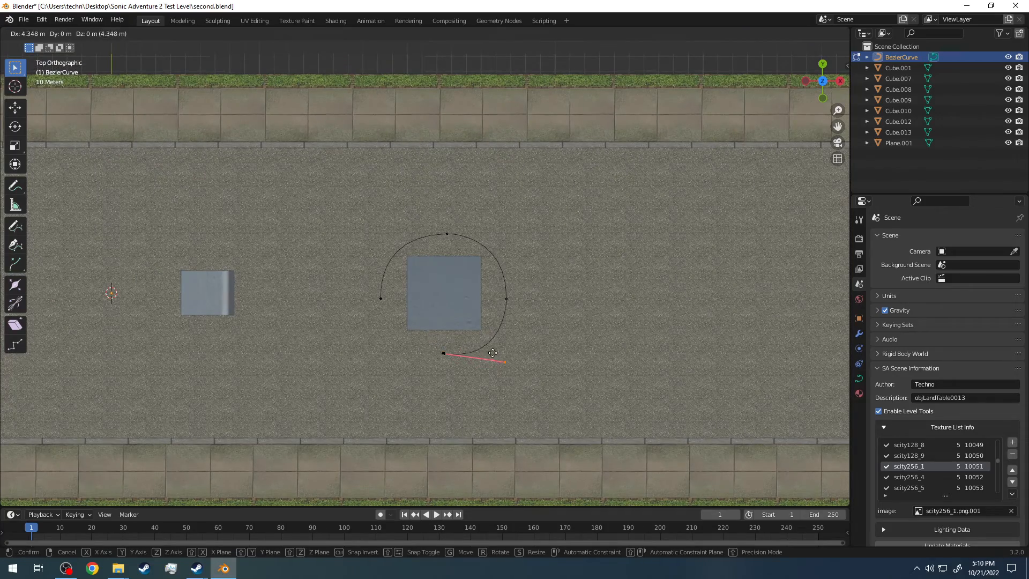
{"action": "left_click", "coordinate": [492, 353]}
{"action": "left_click", "coordinate": [587, 315]}
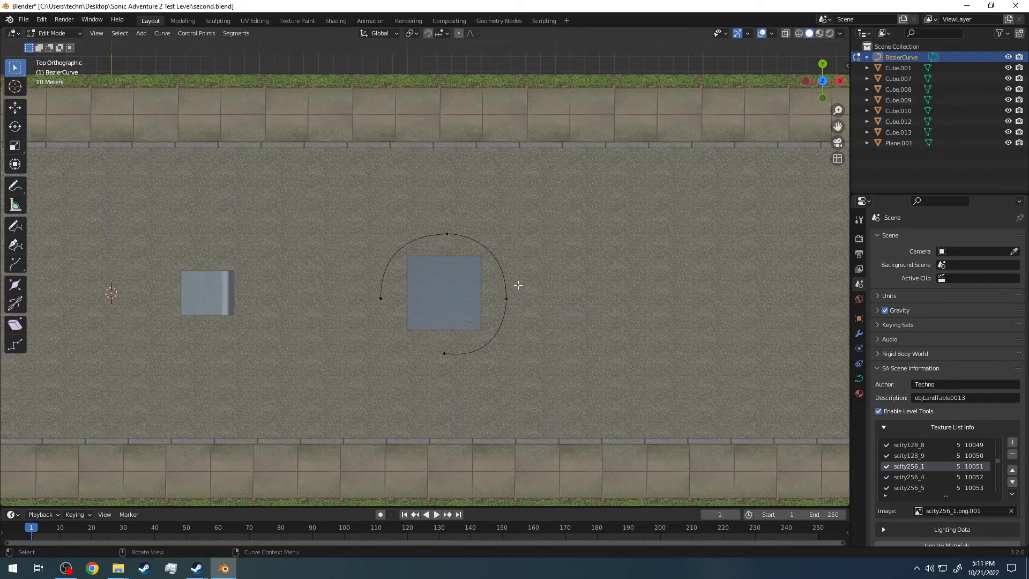
{"action": "left_click", "coordinate": [430, 346]}
{"action": "key", "text": "g"}
{"action": "left_click", "coordinate": [428, 345]}
Extrude a fifth point close to the start point and pull its inner handle outward so the curve nearly encircles the platform
{"action": "left_click_drag", "start_coordinate": [516, 287], "coordinate": [501, 312]}
{"action": "key", "text": "e"}
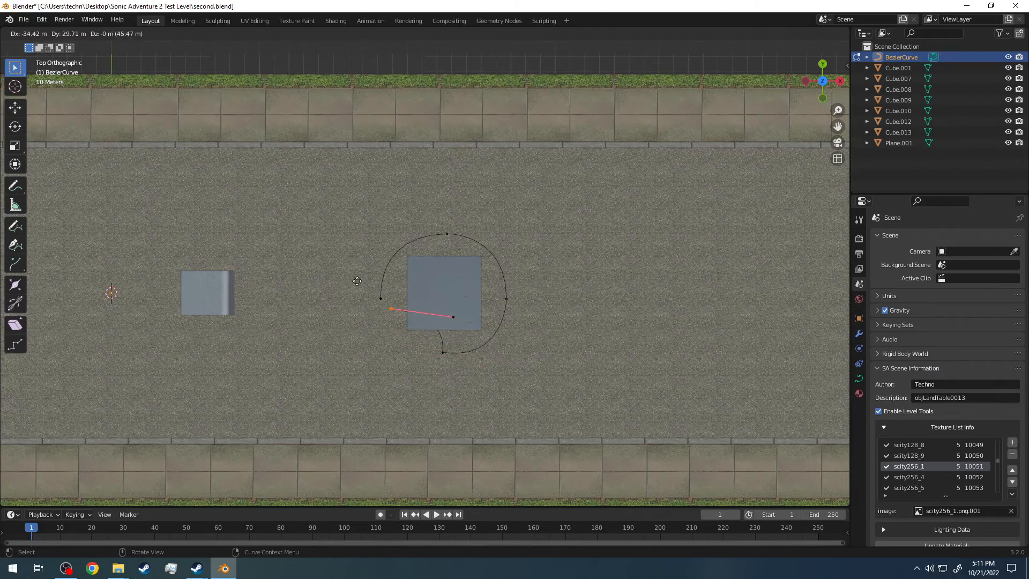
{"action": "left_click", "coordinate": [358, 282]}
{"action": "key", "text": "g"}
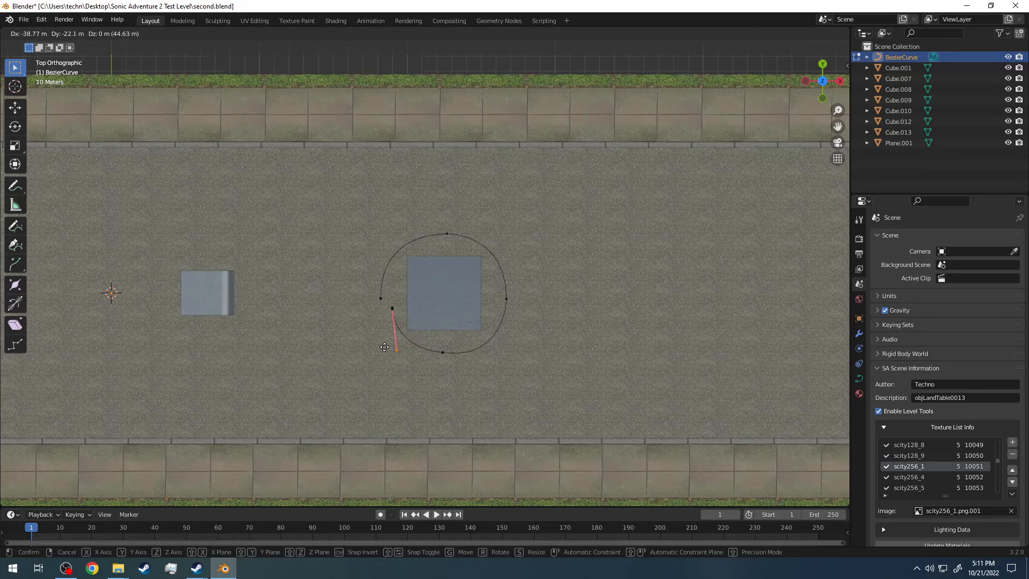
{"action": "left_click", "coordinate": [383, 310]}
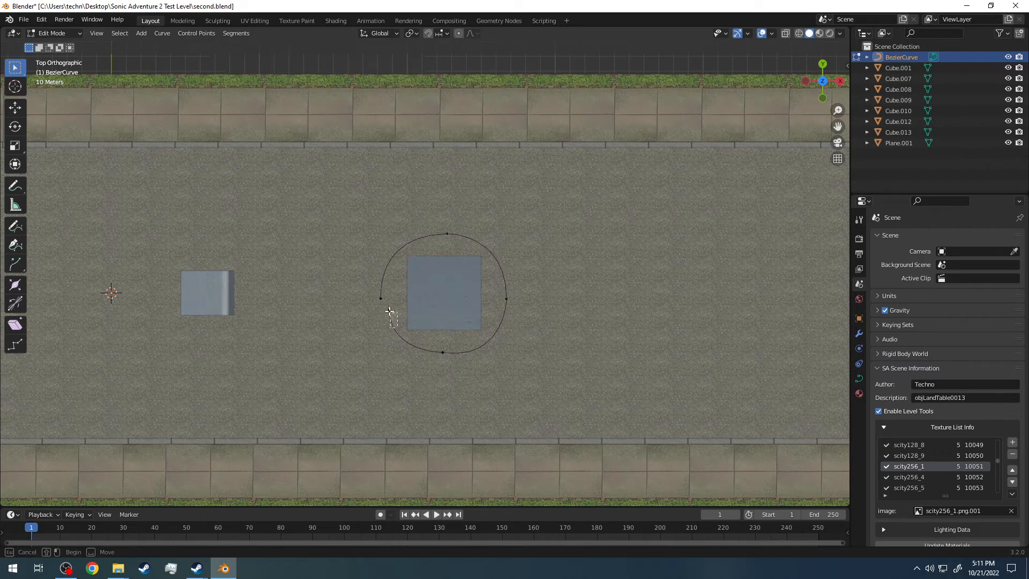
{"action": "left_click_drag", "start_coordinate": [403, 363], "coordinate": [380, 340]}
{"action": "key", "text": "g"}
{"action": "left_click", "coordinate": [389, 334]}
Adjust the fourth point's handle to smooth the curve where it passes along the platform's edge
{"action": "left_click_drag", "start_coordinate": [458, 356], "coordinate": [422, 340]}
{"action": "key", "text": "g"}
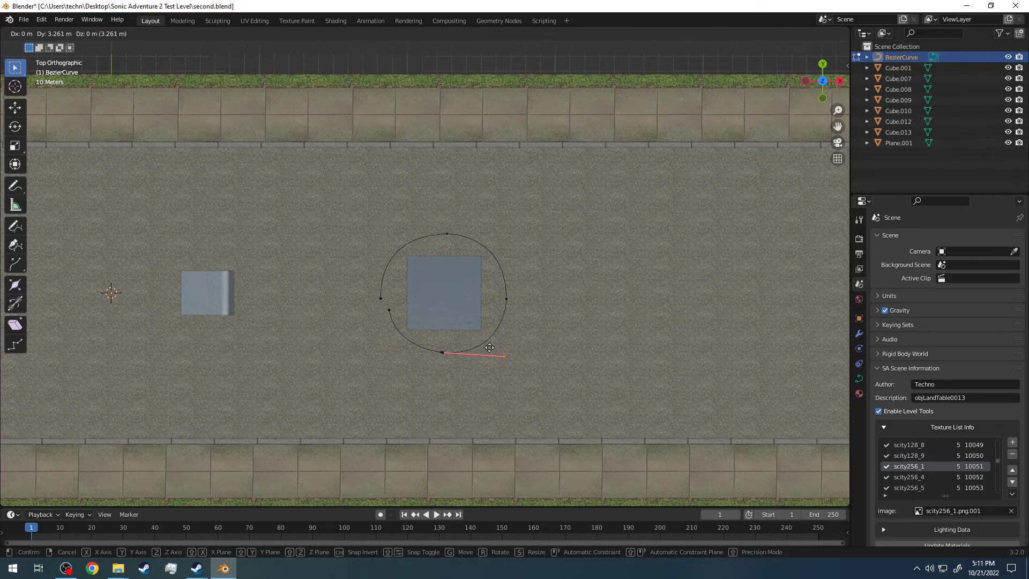
{"action": "left_click", "coordinate": [489, 347]}
Examine how the flat curve lies beneath the raised platform from perspective and top-down viewpoints
{"action": "middle_click_drag", "start_coordinate": [399, 294], "coordinate": [430, 232]}
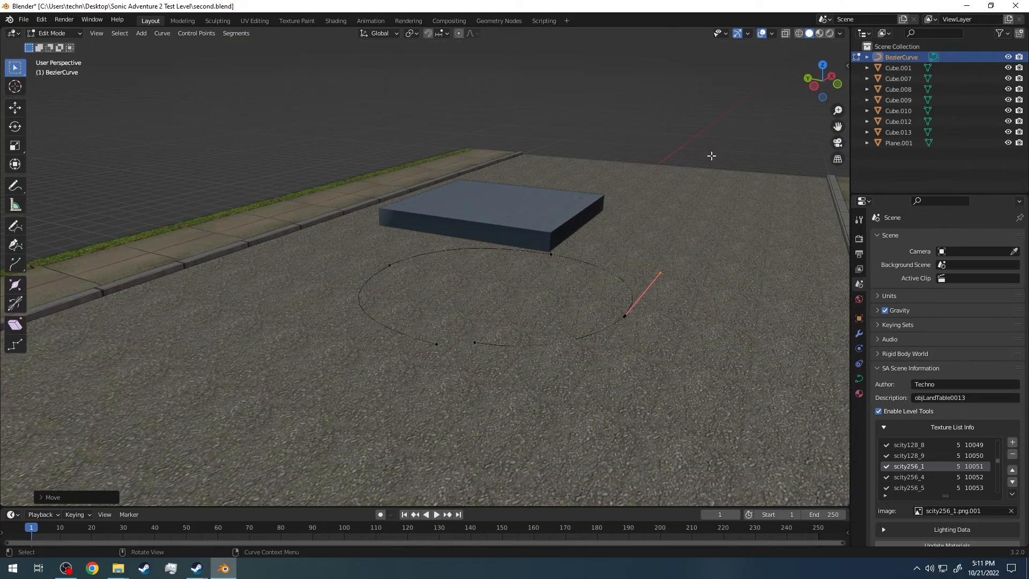
{"action": "left_click", "coordinate": [822, 65]}
{"action": "scroll", "coordinate": [482, 248], "scroll_direction": "down", "scroll_amount": 5}
{"action": "scroll", "coordinate": [483, 248], "scroll_direction": "up", "scroll_amount": 6}
{"action": "scroll", "coordinate": [609, 354], "scroll_direction": "down", "scroll_amount": 6}
{"action": "key", "text": "a"}
{"action": "scroll", "coordinate": [379, 228], "scroll_direction": "up", "scroll_amount": 5}
{"action": "middle_click_drag", "start_coordinate": [357, 279], "coordinate": [434, 177]}
{"action": "left_click", "coordinate": [551, 145]}
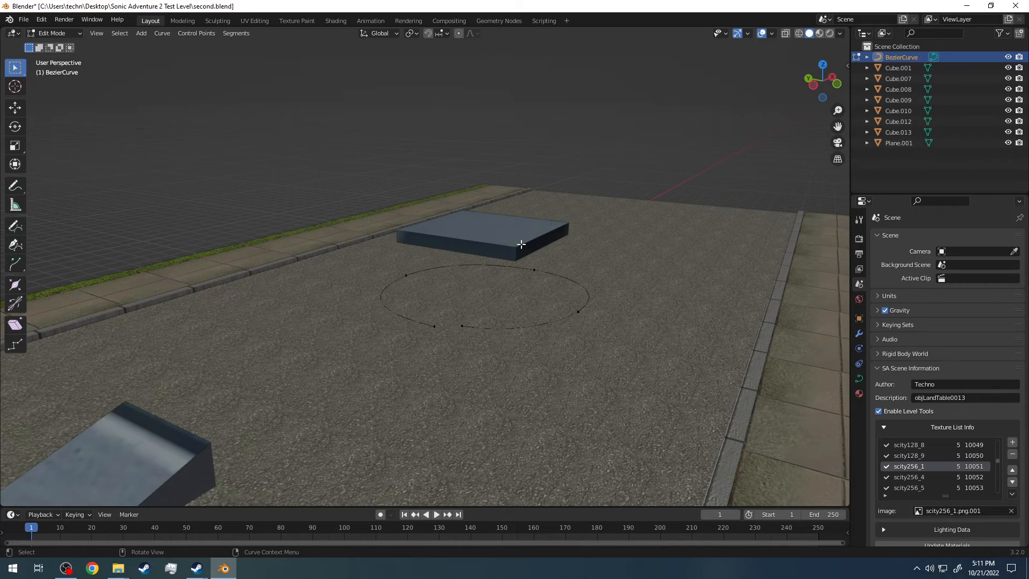
{"action": "scroll", "coordinate": [530, 231], "scroll_direction": "up", "scroll_amount": 2}
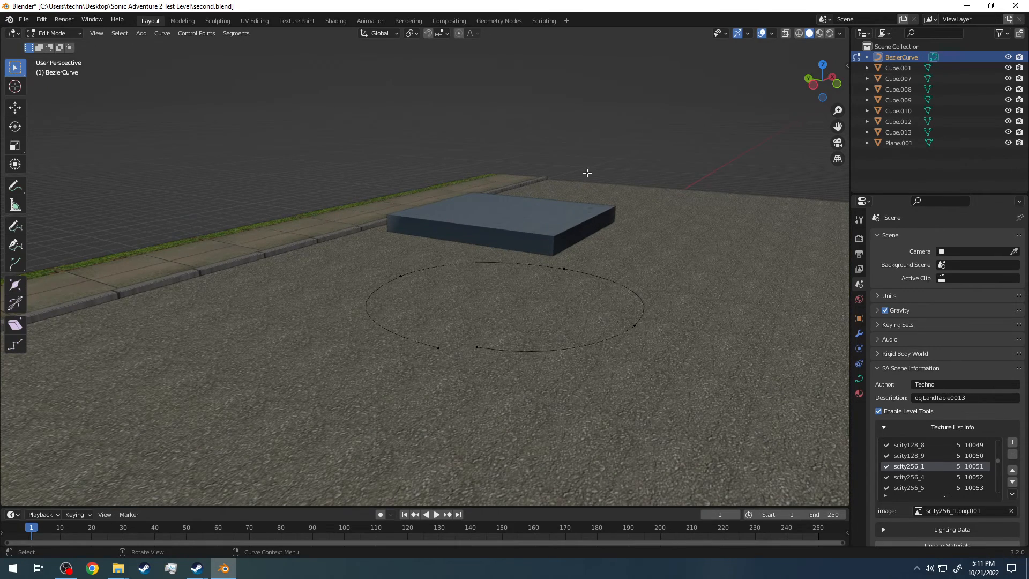
{"action": "middle_click_drag", "start_coordinate": [587, 172], "coordinate": [591, 189]}
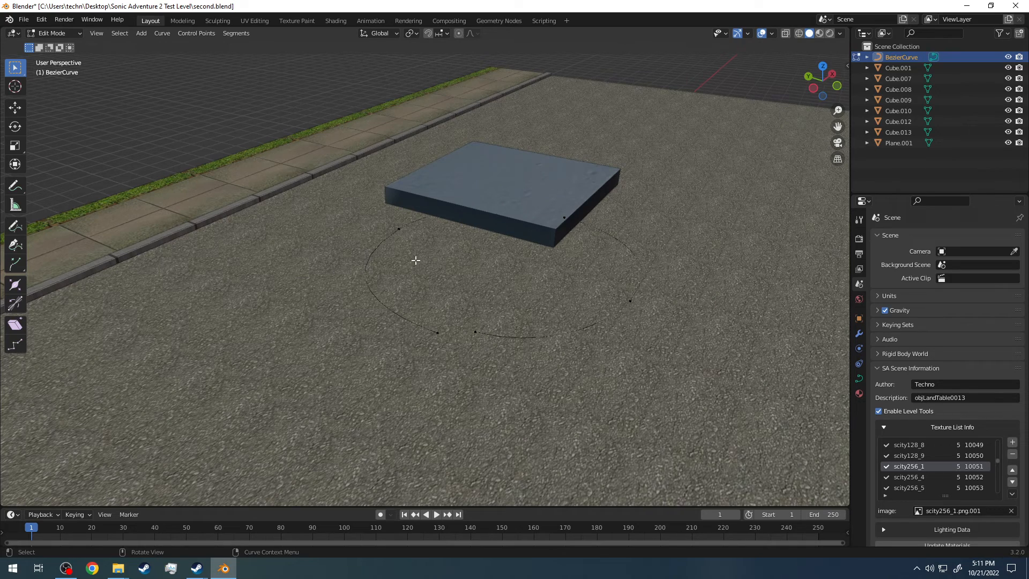
{"action": "scroll", "coordinate": [427, 191], "scroll_direction": "down", "scroll_amount": 4}
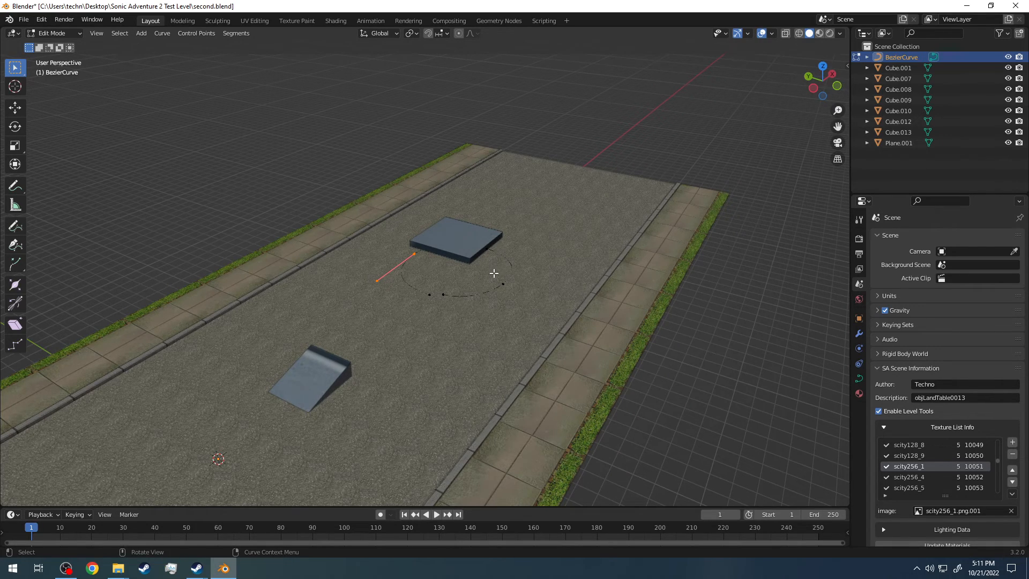
{"action": "scroll", "coordinate": [495, 275], "scroll_direction": "up", "scroll_amount": 5}
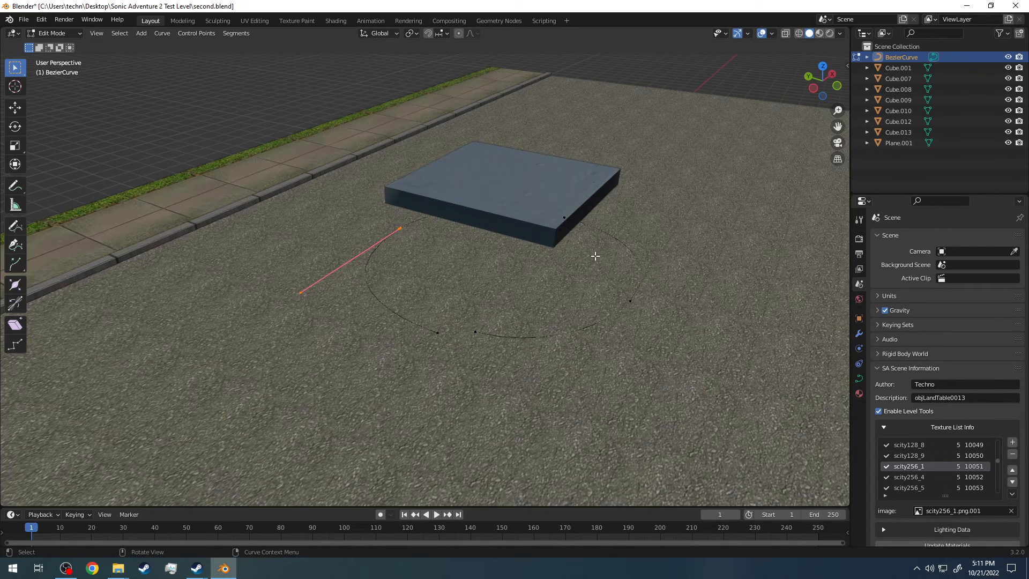
In the side view, raise the curve's second point to a height between the ramp's top and the platform's underside
{"action": "left_click", "coordinate": [814, 91]}
{"action": "middle_click_drag", "start_coordinate": [596, 160], "coordinate": [585, 182]}
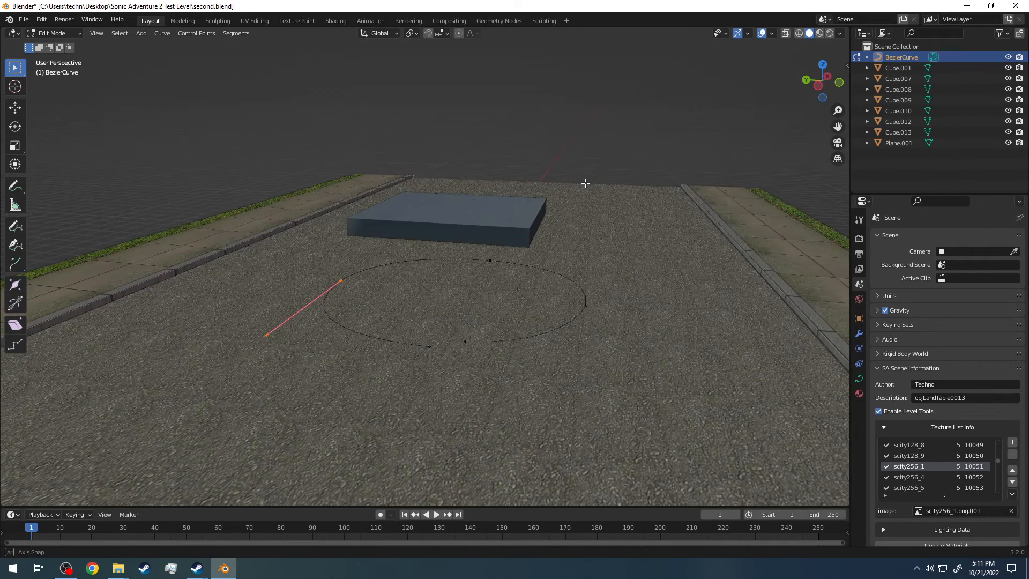
{"action": "left_click", "coordinate": [820, 86]}
{"action": "mouse_move", "coordinate": [829, 95]}
{"action": "left_mouse_down"}
{"action": "mouse_move", "coordinate": [783, 100]}
{"action": "mouse_move", "coordinate": [822, 87]}
{"action": "left_mouse_up"}
{"action": "left_click", "coordinate": [819, 84]}
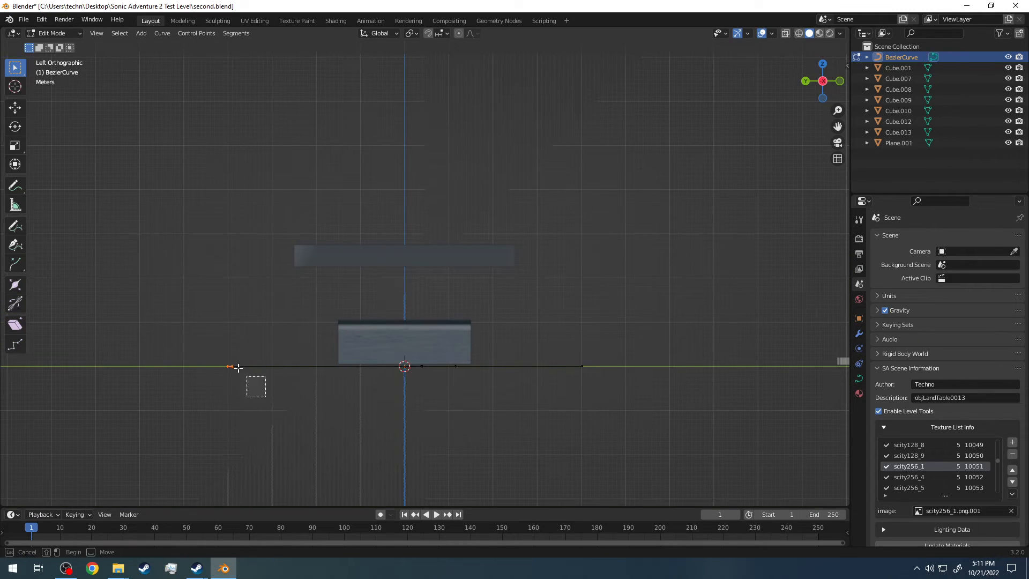
{"action": "middle_click_drag", "start_coordinate": [230, 327], "coordinate": [402, 242]}
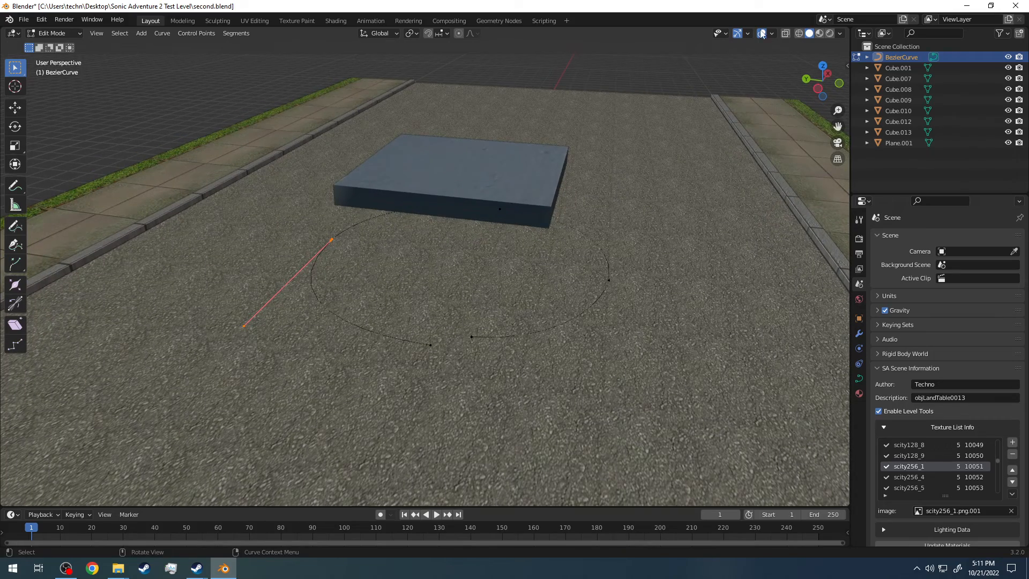
{"action": "left_click", "coordinate": [818, 89]}
{"action": "middle_click_drag", "start_coordinate": [371, 211], "coordinate": [372, 223]}
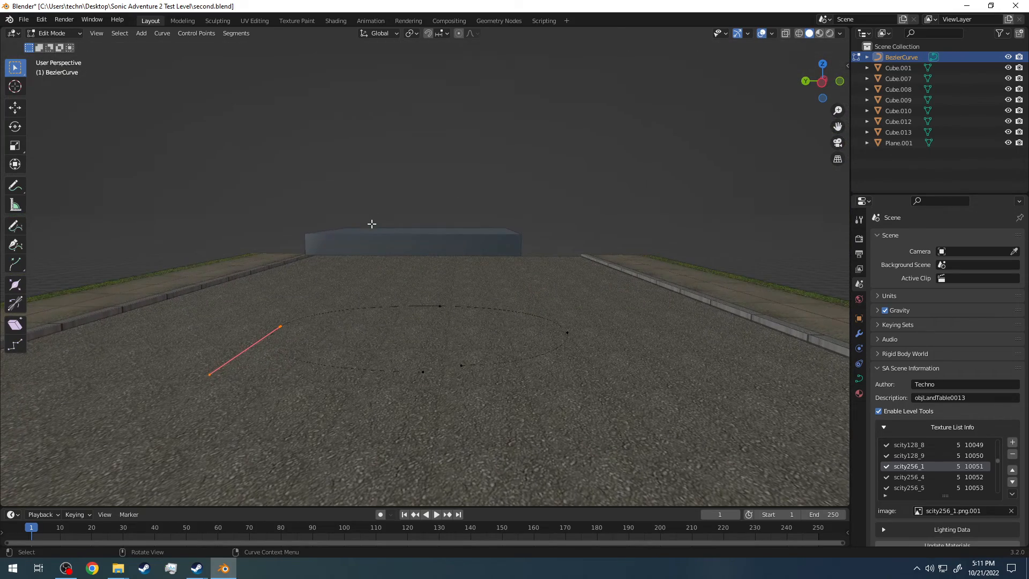
{"action": "left_click", "coordinate": [821, 81]}
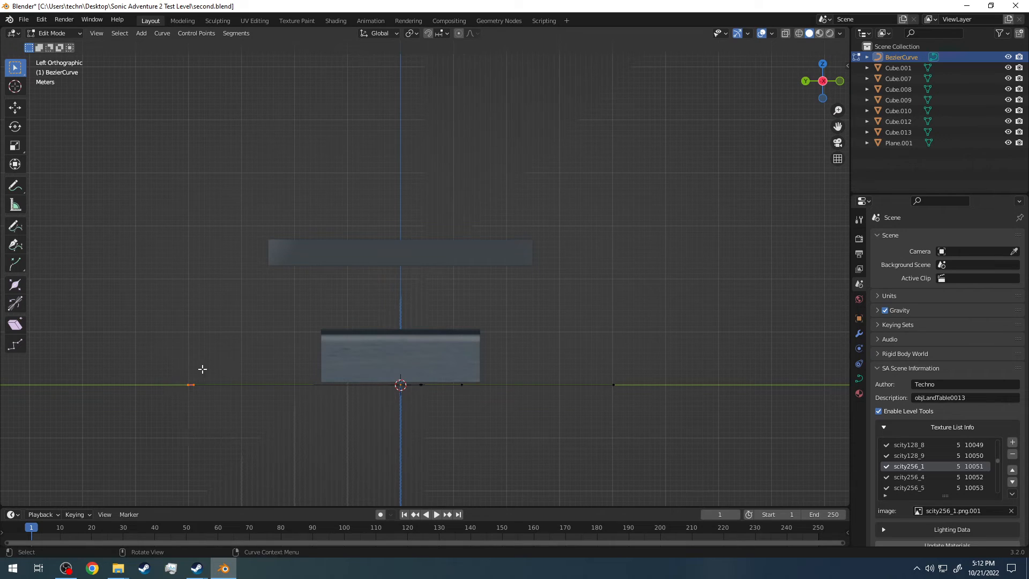
{"action": "left_click", "coordinate": [607, 397]}
{"action": "middle_click_drag", "start_coordinate": [633, 140], "coordinate": [608, 163]}
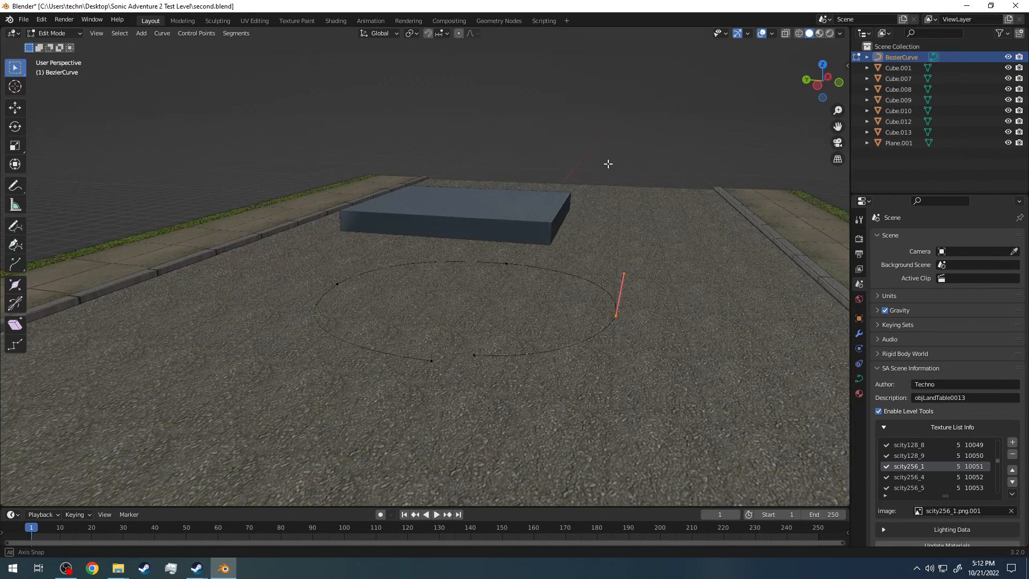
{"action": "left_click", "coordinate": [817, 87]}
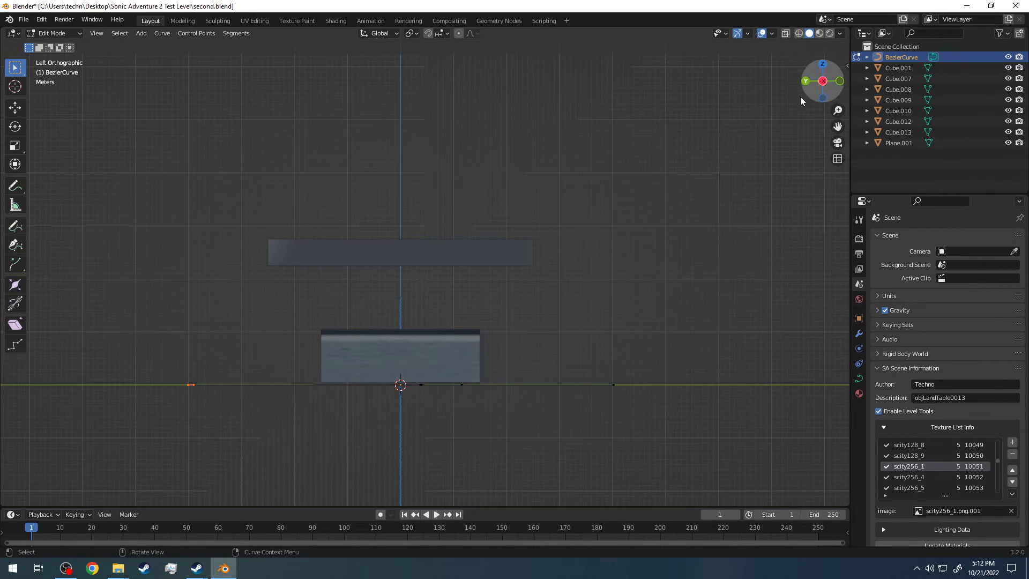
{"action": "left_click_drag", "start_coordinate": [186, 375], "coordinate": [187, 273]}
In the side view, raise the third point about 26 m to the level of the platform
{"action": "middle_click_drag", "start_coordinate": [459, 231], "coordinate": [466, 290]}
{"action": "left_click", "coordinate": [453, 266]}
{"action": "left_click", "coordinate": [822, 87]}
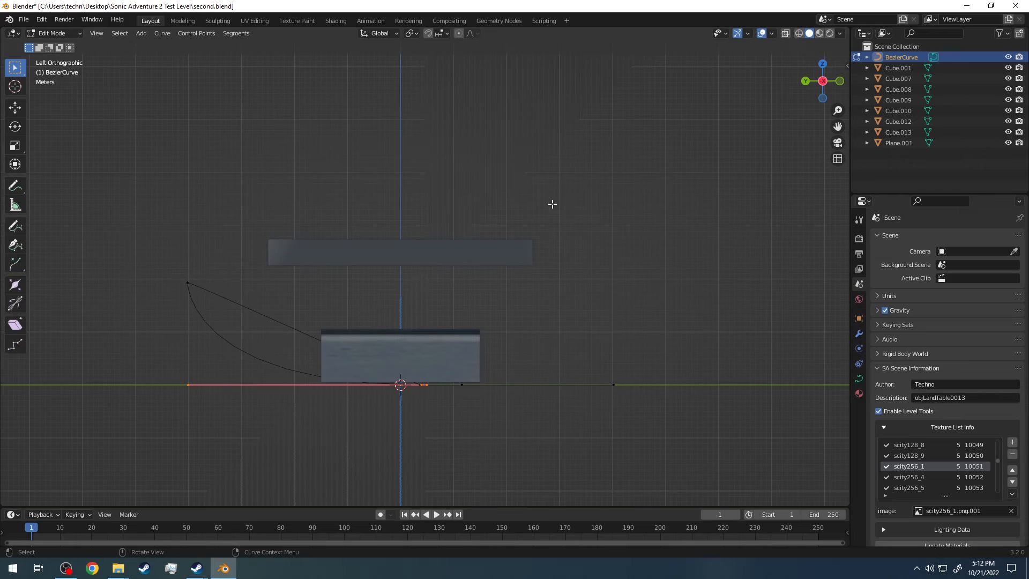
{"action": "key", "text": "g"}
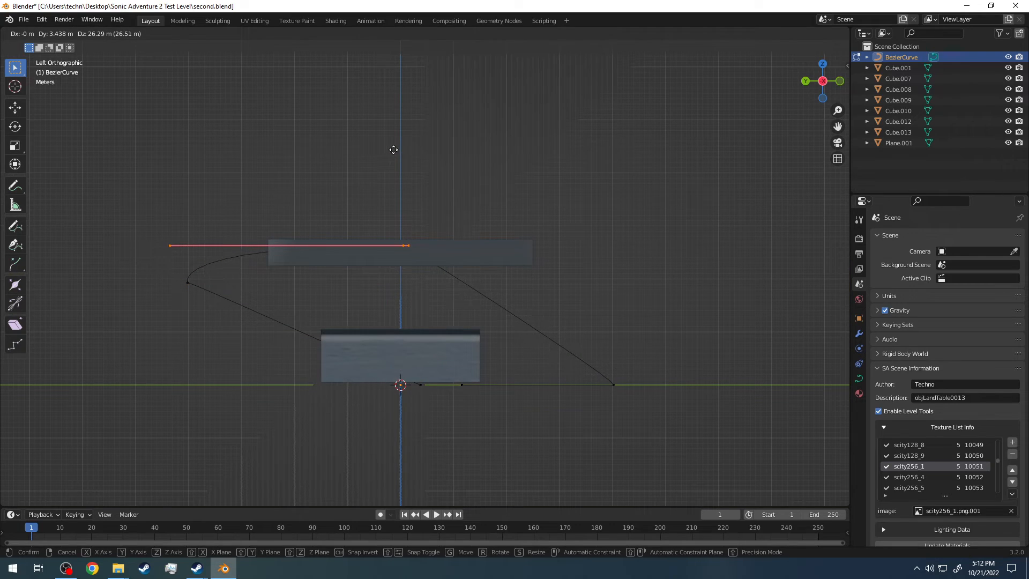
{"action": "left_click", "coordinate": [393, 149]}
Raise the fourth point above the top of the platform so the curve keeps climbing past the third point
{"action": "left_click", "coordinate": [614, 385]}
{"action": "scroll", "coordinate": [579, 311], "scroll_direction": "down", "scroll_amount": 4}
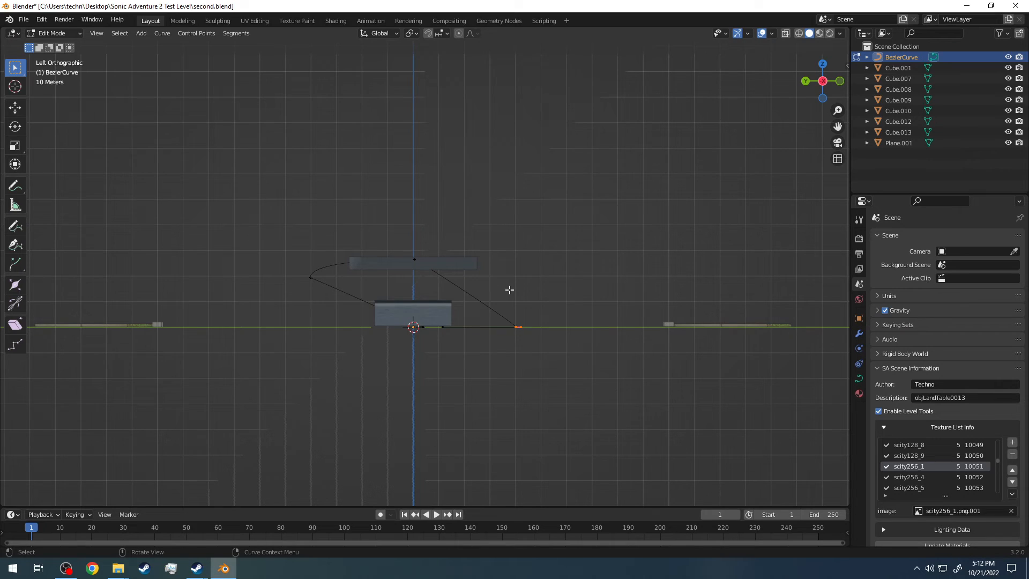
{"action": "key", "text": "g"}
{"action": "left_click", "coordinate": [515, 348]}
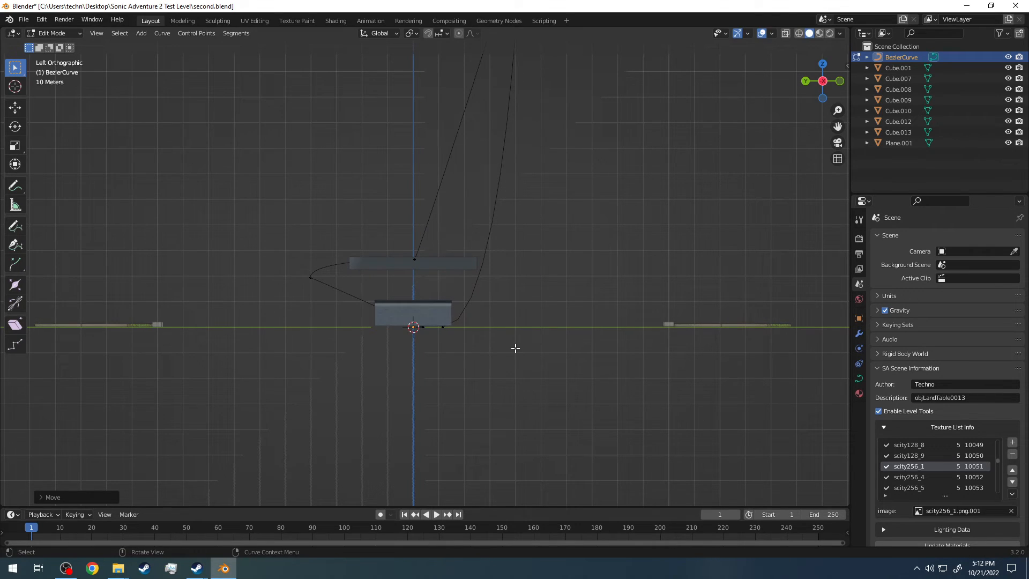
{"action": "key", "text": "ctrl+z"}
{"action": "key", "text": "g"}
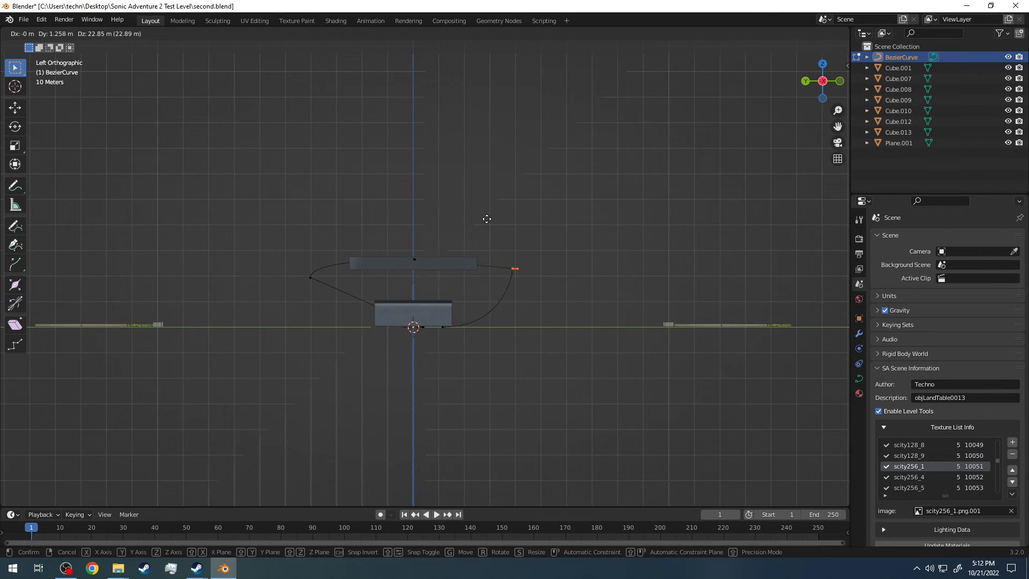
{"action": "left_click", "coordinate": [485, 195]}
Raise the fifth point higher than the fourth so the curve ends as a spiral above the platform
{"action": "left_click", "coordinate": [437, 308]}
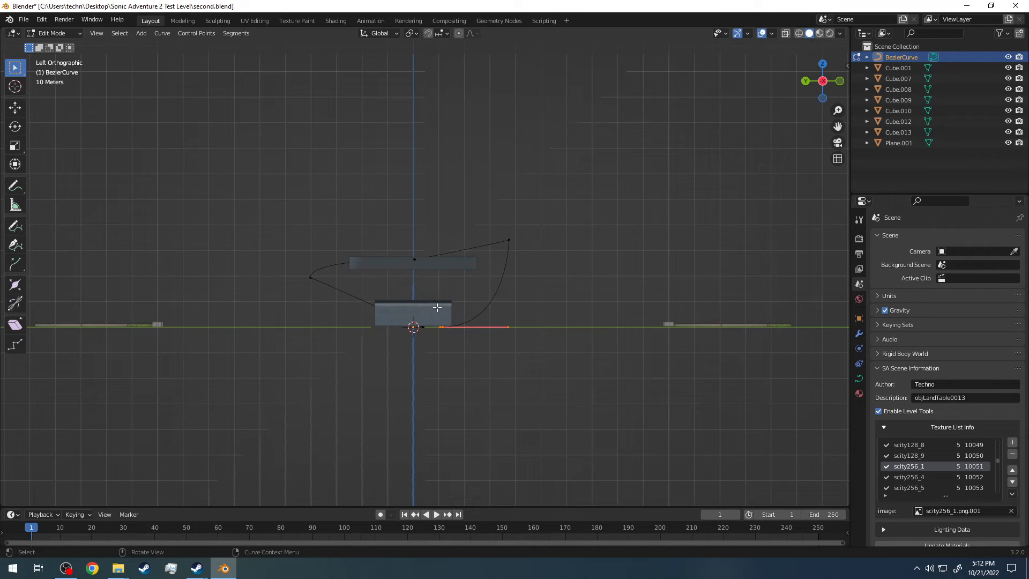
{"action": "key", "text": "g"}
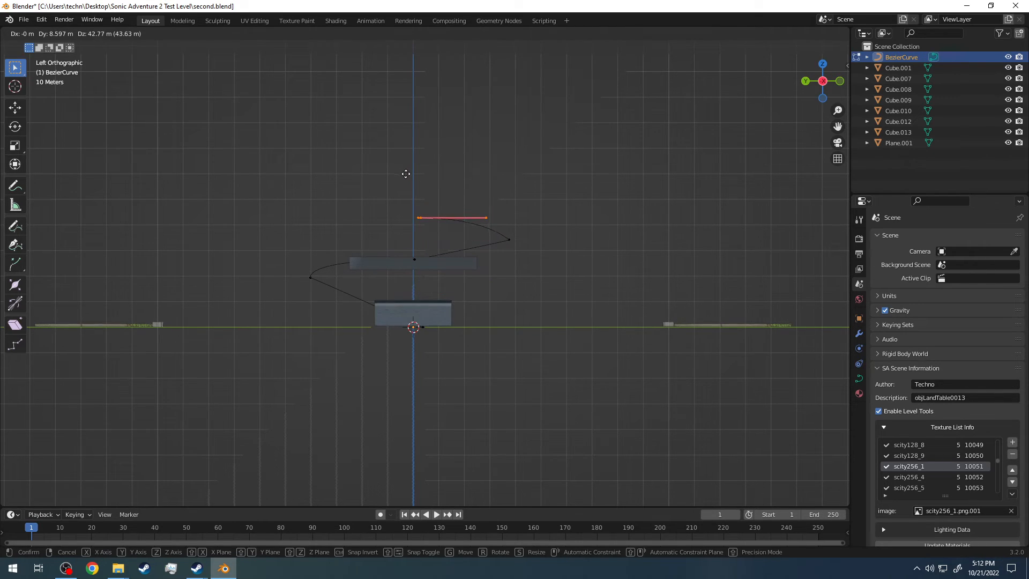
{"action": "left_click", "coordinate": [406, 180]}
{"action": "mouse_move", "coordinate": [530, 172]}
{"action": "middle_mouse_down"}
{"action": "mouse_move", "coordinate": [564, 154]}
{"action": "mouse_move", "coordinate": [524, 188]}
{"action": "mouse_move", "coordinate": [403, 194]}
{"action": "mouse_move", "coordinate": [142, 179]}
{"action": "mouse_move", "coordinate": [460, 200]}
{"action": "mouse_move", "coordinate": [220, 184]}
{"action": "mouse_move", "coordinate": [553, 191]}
{"action": "mouse_move", "coordinate": [553, 170]}
{"action": "mouse_move", "coordinate": [541, 198]}
{"action": "mouse_move", "coordinate": [565, 172]}
{"action": "mouse_move", "coordinate": [538, 166]}
{"action": "mouse_move", "coordinate": [436, 191]}
{"action": "mouse_move", "coordinate": [370, 191]}
{"action": "mouse_move", "coordinate": [533, 191]}
{"action": "mouse_move", "coordinate": [515, 176]}
{"action": "middle_mouse_up"}
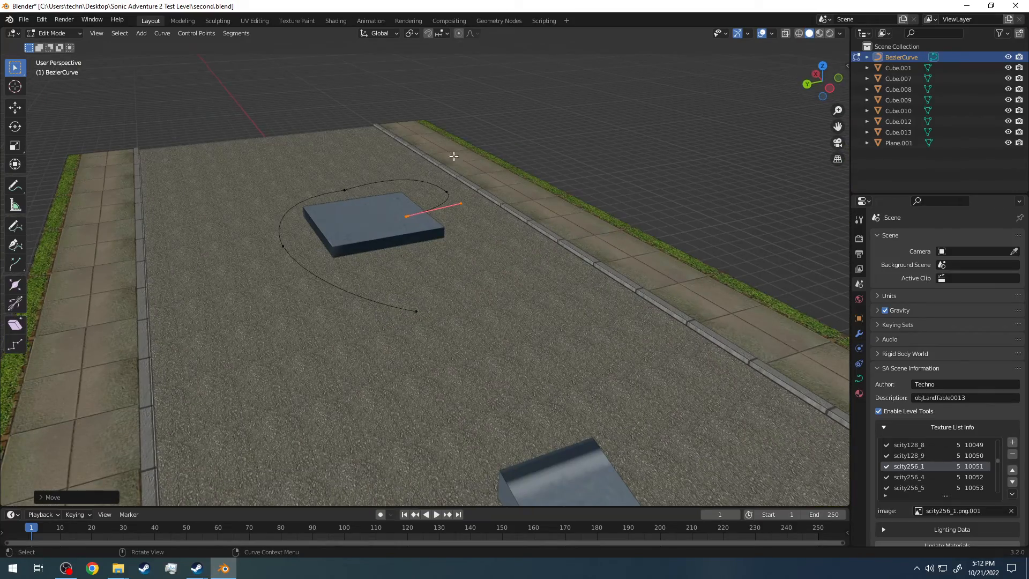
In the left side view, pull the second point's handle downward so the curve rounds smoothly into that point
{"action": "left_click", "coordinate": [829, 89]}
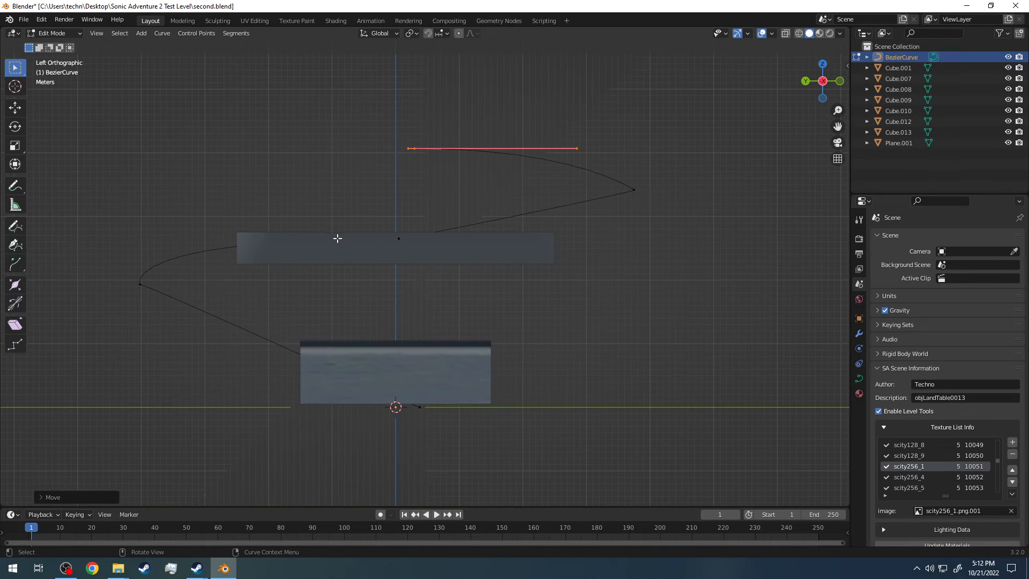
{"action": "left_click", "coordinate": [170, 273]}
{"action": "scroll", "coordinate": [353, 284], "scroll_direction": "up", "scroll_amount": 4}
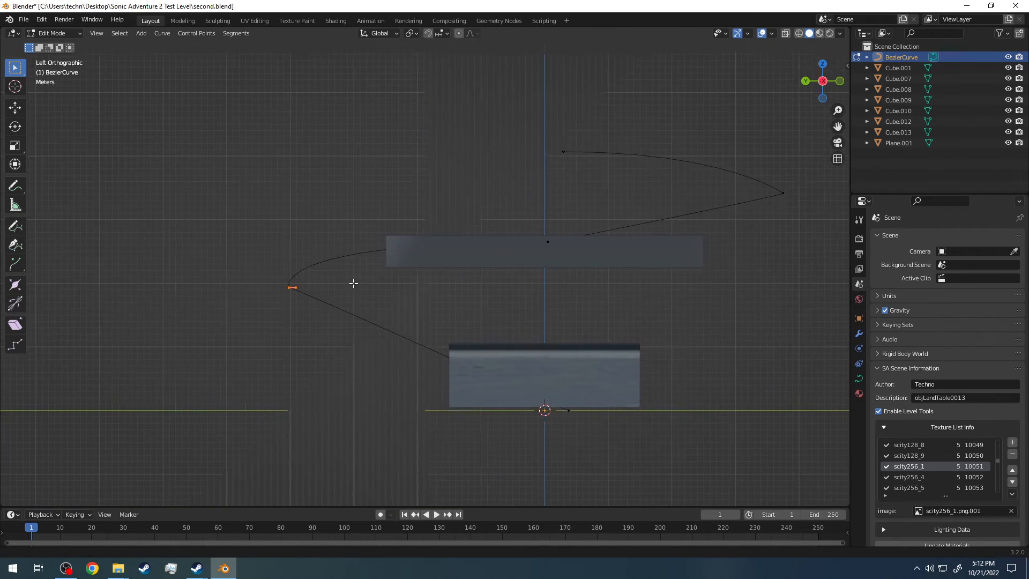
{"action": "scroll", "coordinate": [357, 317], "scroll_direction": "up", "scroll_amount": 3}
{"action": "left_click_drag", "start_coordinate": [292, 393], "coordinate": [262, 345]}
{"action": "scroll", "coordinate": [272, 314], "scroll_direction": "down", "scroll_amount": 6}
{"action": "scroll", "coordinate": [479, 272], "scroll_direction": "down", "scroll_amount": 3}
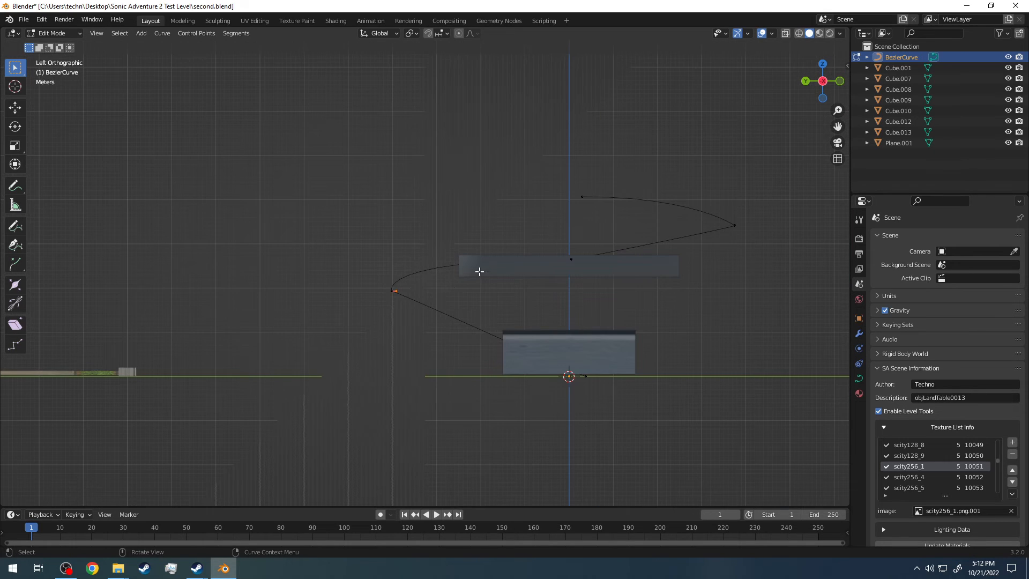
{"action": "scroll", "coordinate": [413, 306], "scroll_direction": "up", "scroll_amount": 6}
{"action": "middle_click_drag", "start_coordinate": [280, 369], "coordinate": [243, 265], "text": "shift"}
{"action": "scroll", "coordinate": [268, 298], "scroll_direction": "down", "scroll_amount": 3}
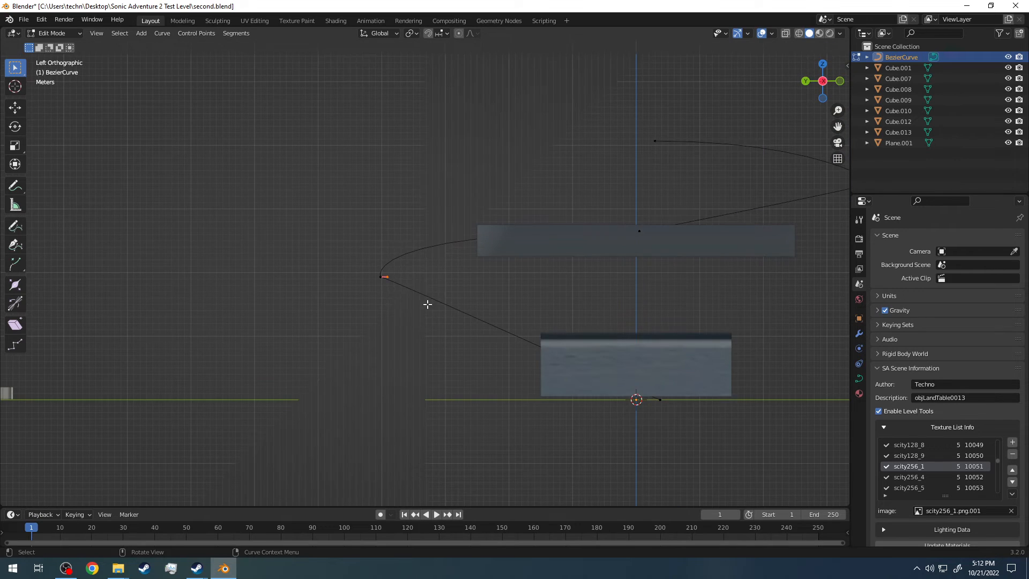
{"action": "scroll", "coordinate": [427, 317], "scroll_direction": "down", "scroll_amount": 2}
{"action": "middle_click_drag", "start_coordinate": [525, 289], "coordinate": [435, 286], "text": "shift"}
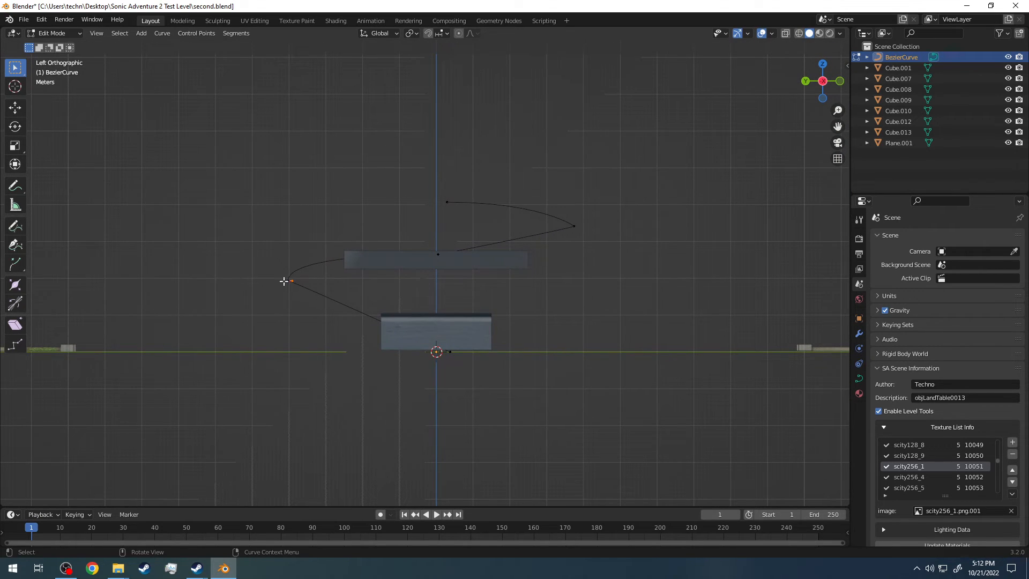
{"action": "scroll", "coordinate": [259, 292], "scroll_direction": "up", "scroll_amount": 5}
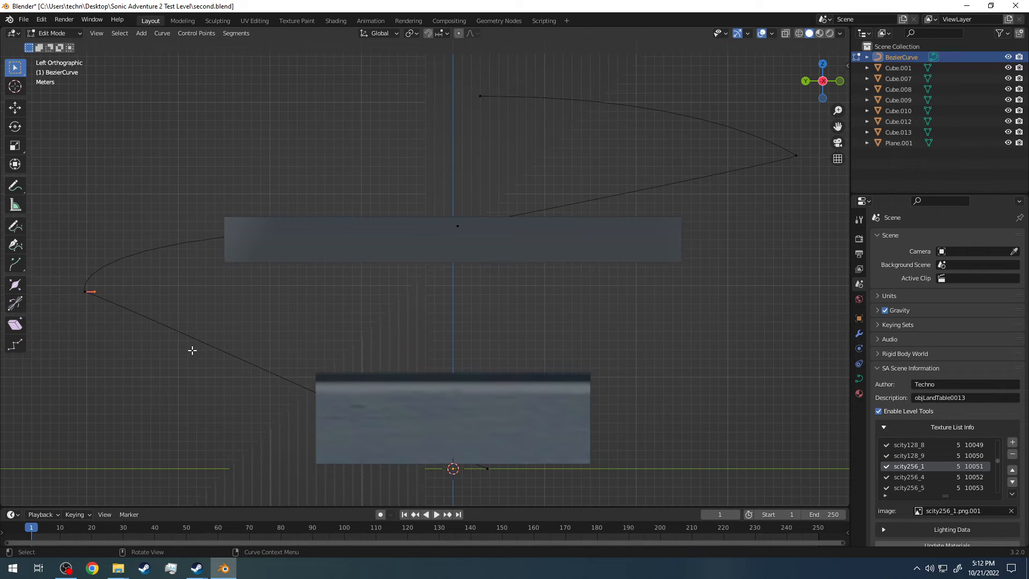
{"action": "scroll", "coordinate": [258, 370], "scroll_direction": "down", "scroll_amount": 5}
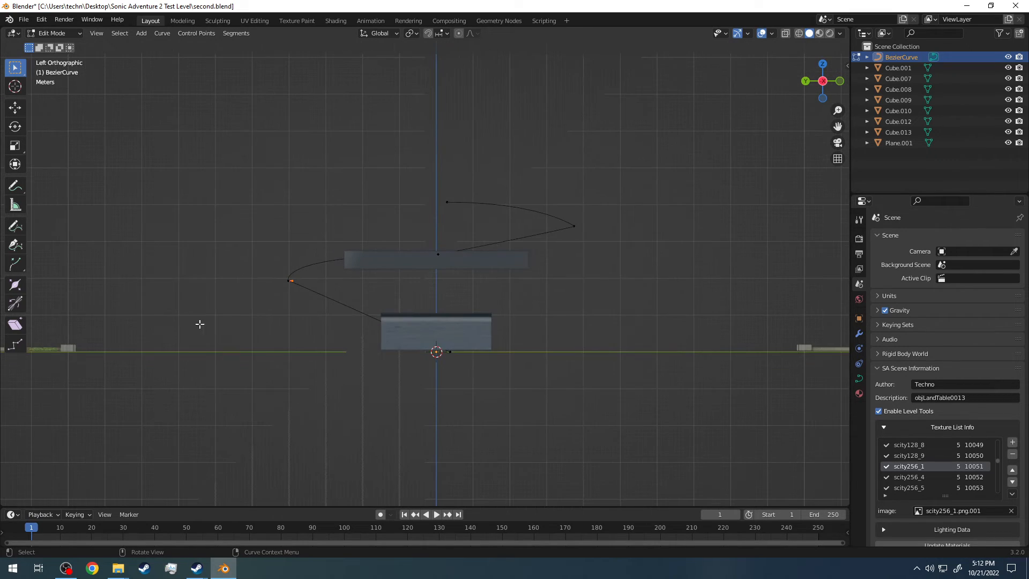
{"action": "scroll", "coordinate": [265, 310], "scroll_direction": "up", "scroll_amount": 2}
{"action": "key", "text": "g"}
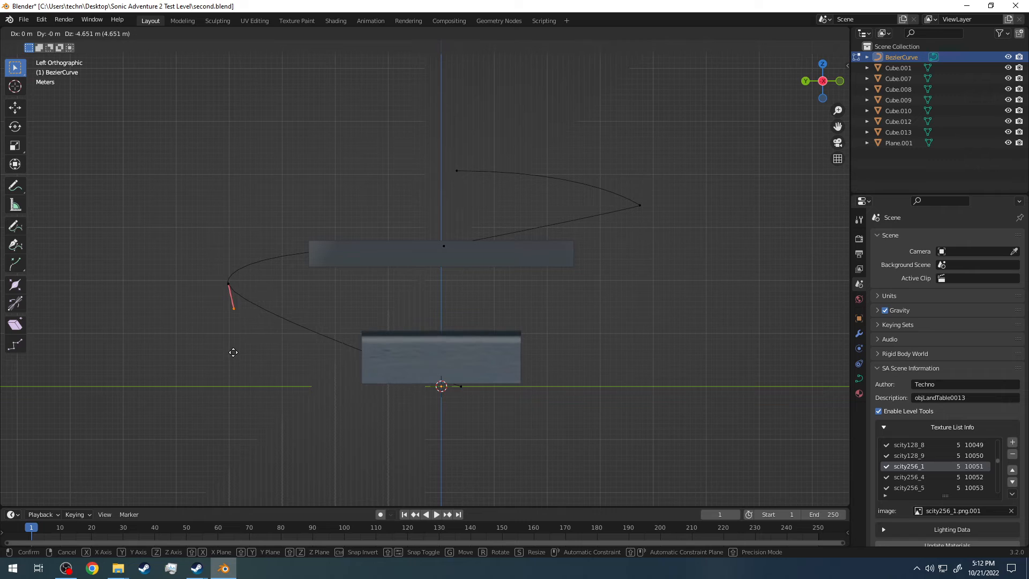
{"action": "left_click", "coordinate": [236, 369]}
{"action": "left_click", "coordinate": [290, 295]}
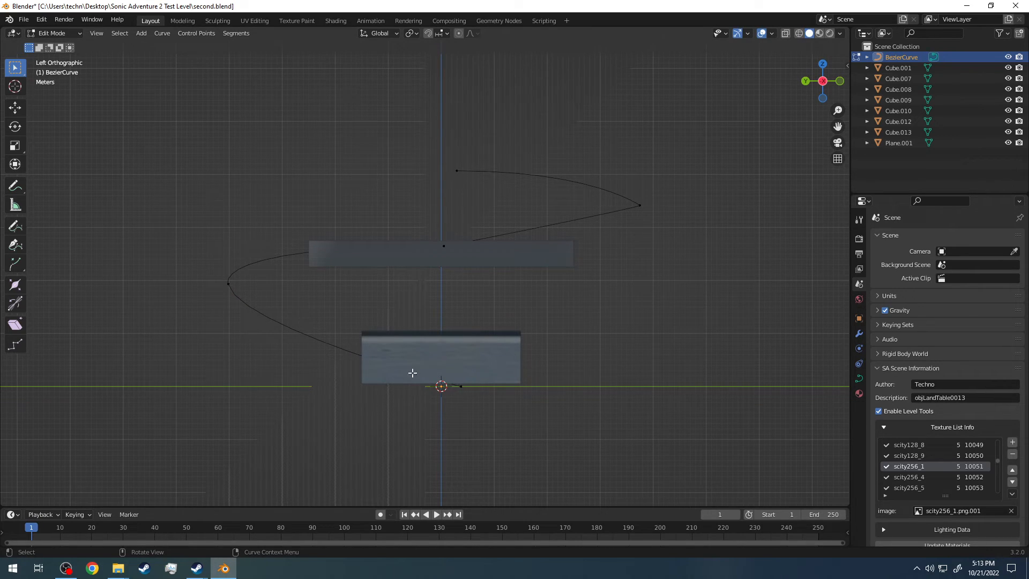
{"action": "scroll", "coordinate": [303, 266], "scroll_direction": "up", "scroll_amount": 1}
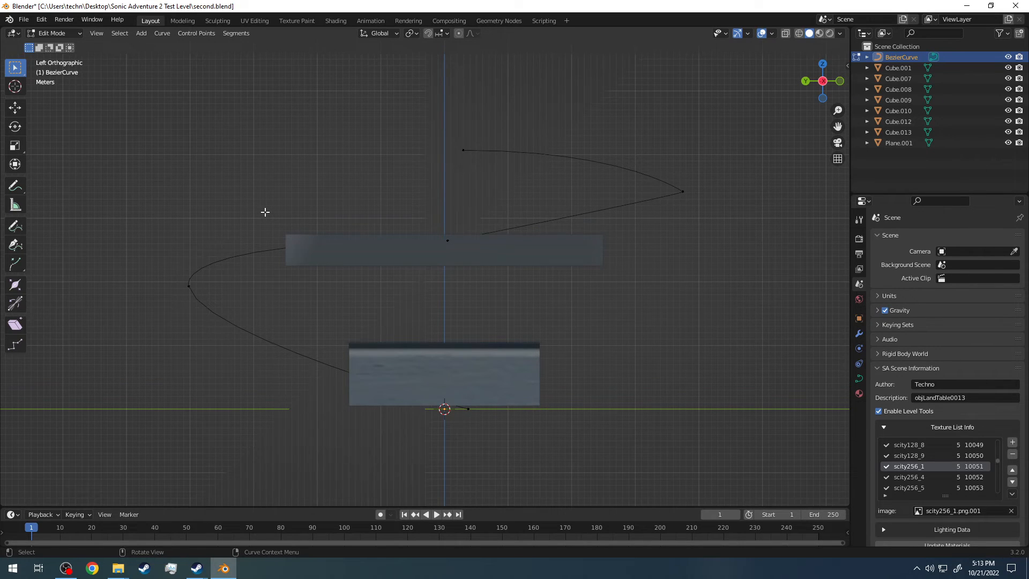
{"action": "left_click_drag", "start_coordinate": [498, 281], "coordinate": [425, 216]}
{"action": "scroll", "coordinate": [333, 232], "scroll_direction": "down", "scroll_amount": 2}
{"action": "scroll", "coordinate": [333, 232], "scroll_direction": "up", "scroll_amount": 2}
{"action": "scroll", "coordinate": [407, 238], "scroll_direction": "down", "scroll_amount": 3}
{"action": "left_click_drag", "start_coordinate": [596, 244], "coordinate": [565, 212]}
{"action": "left_click_drag", "start_coordinate": [617, 263], "coordinate": [566, 213]}
{"action": "scroll", "coordinate": [579, 231], "scroll_direction": "up", "scroll_amount": 4}
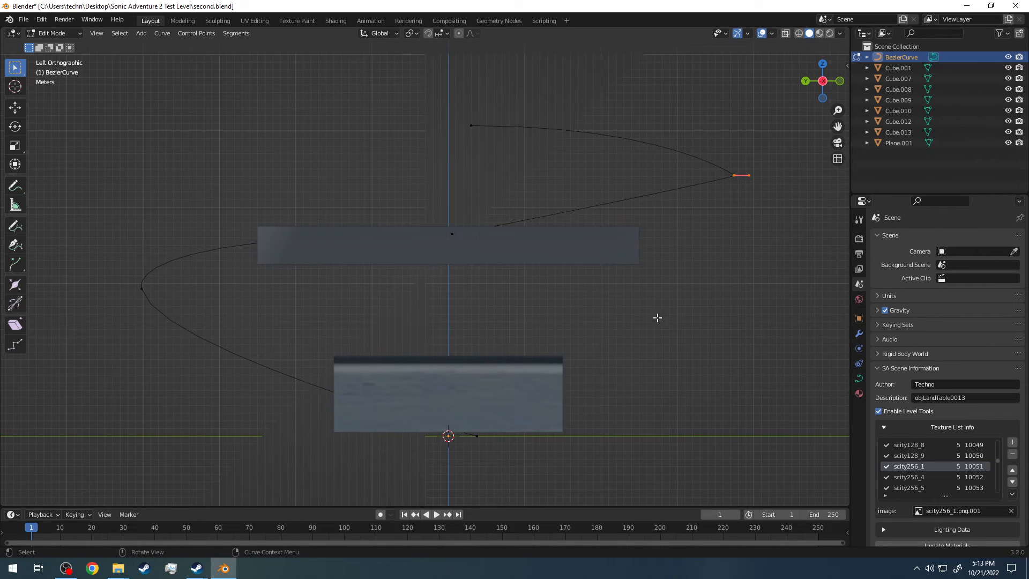
{"action": "left_click", "coordinate": [741, 144]}
{"action": "scroll", "coordinate": [507, 150], "scroll_direction": "down", "scroll_amount": 3}
{"action": "scroll", "coordinate": [437, 227], "scroll_direction": "up", "scroll_amount": 2}
Try to tilt the third point's handle upward in the side view
{"action": "left_click", "coordinate": [448, 242]}
{"action": "scroll", "coordinate": [478, 225], "scroll_direction": "up", "scroll_amount": 3}
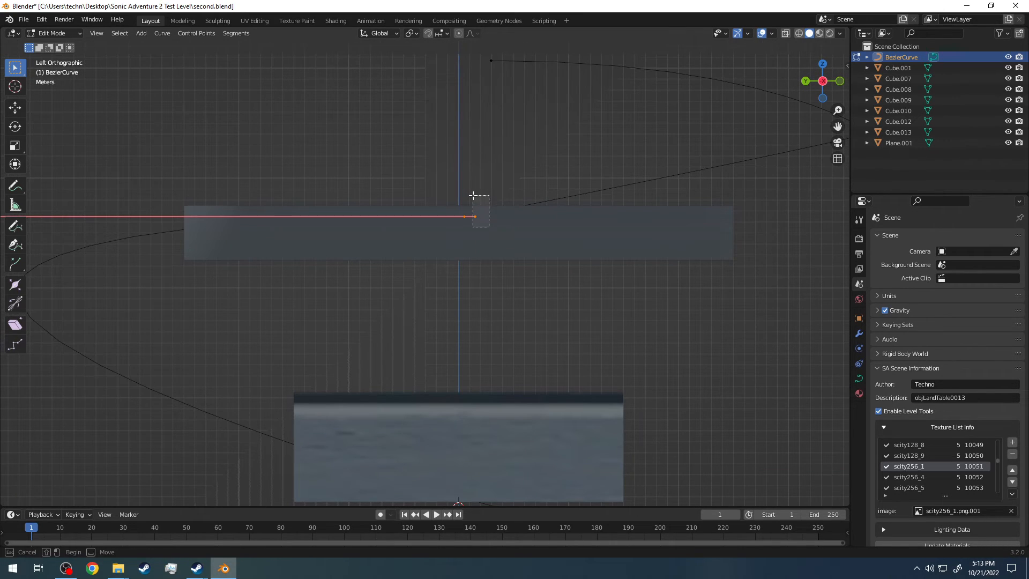
{"action": "scroll", "coordinate": [473, 221], "scroll_direction": "down", "scroll_amount": 2}
{"action": "scroll", "coordinate": [437, 214], "scroll_direction": "down", "scroll_amount": 2}
{"action": "scroll", "coordinate": [358, 228], "scroll_direction": "up", "scroll_amount": 1}
{"action": "scroll", "coordinate": [451, 262], "scroll_direction": "down", "scroll_amount": 1}
{"action": "scroll", "coordinate": [401, 262], "scroll_direction": "up", "scroll_amount": 3}
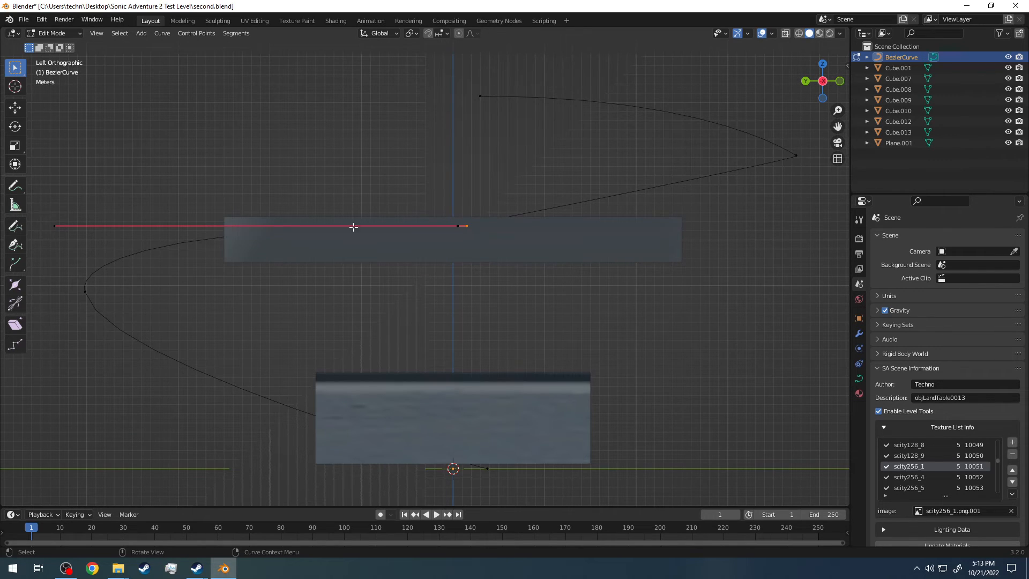
{"action": "scroll", "coordinate": [359, 263], "scroll_direction": "down", "scroll_amount": 3}
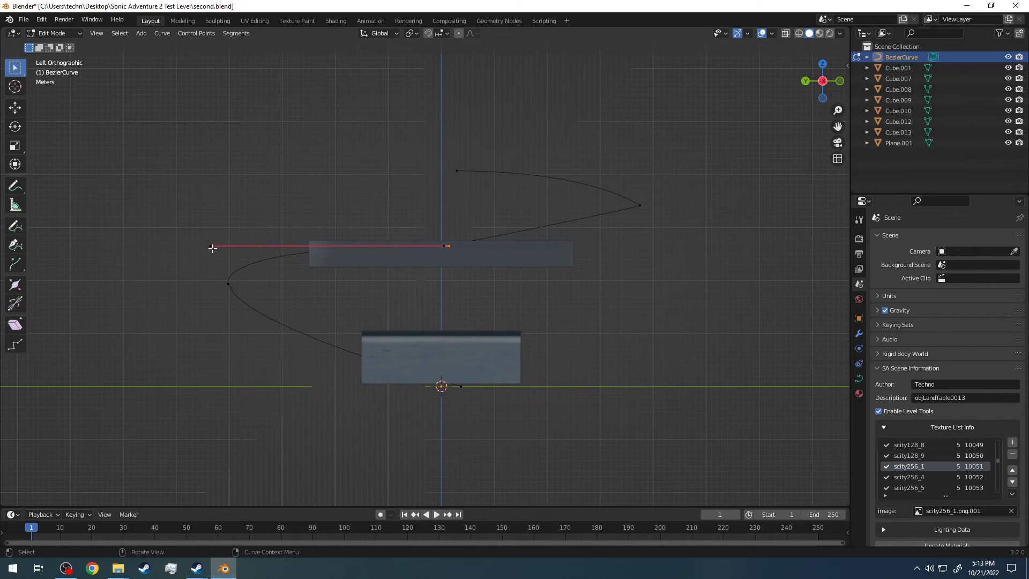
{"action": "scroll", "coordinate": [464, 236], "scroll_direction": "up", "scroll_amount": 3}
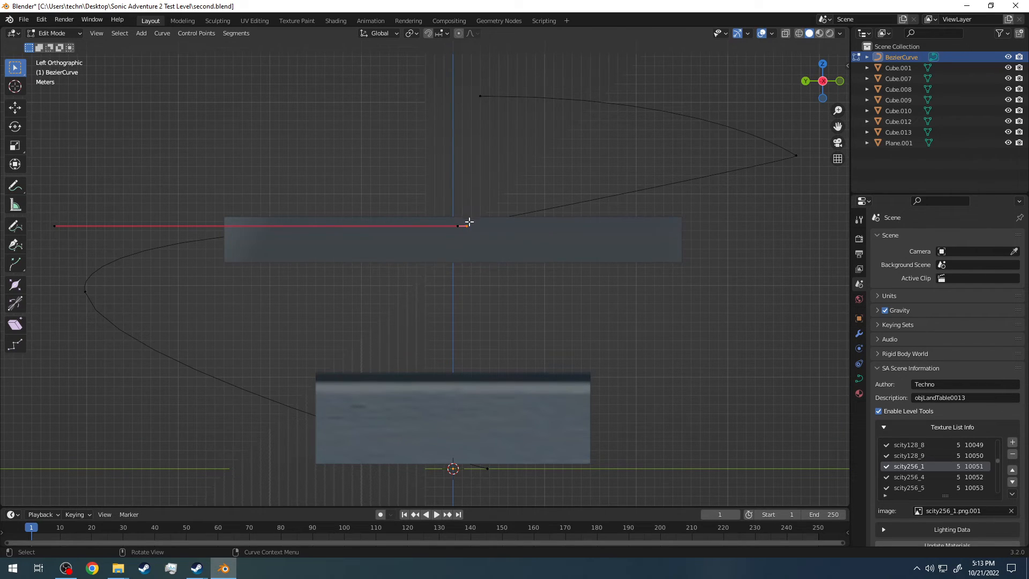
{"action": "scroll", "coordinate": [469, 220], "scroll_direction": "down", "scroll_amount": 2}
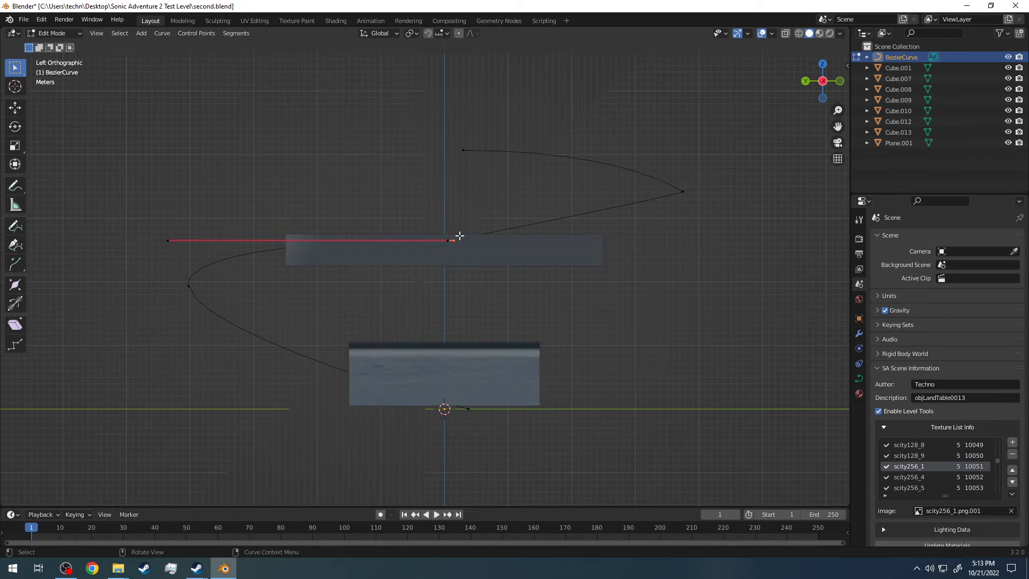
{"action": "key", "text": "g"}
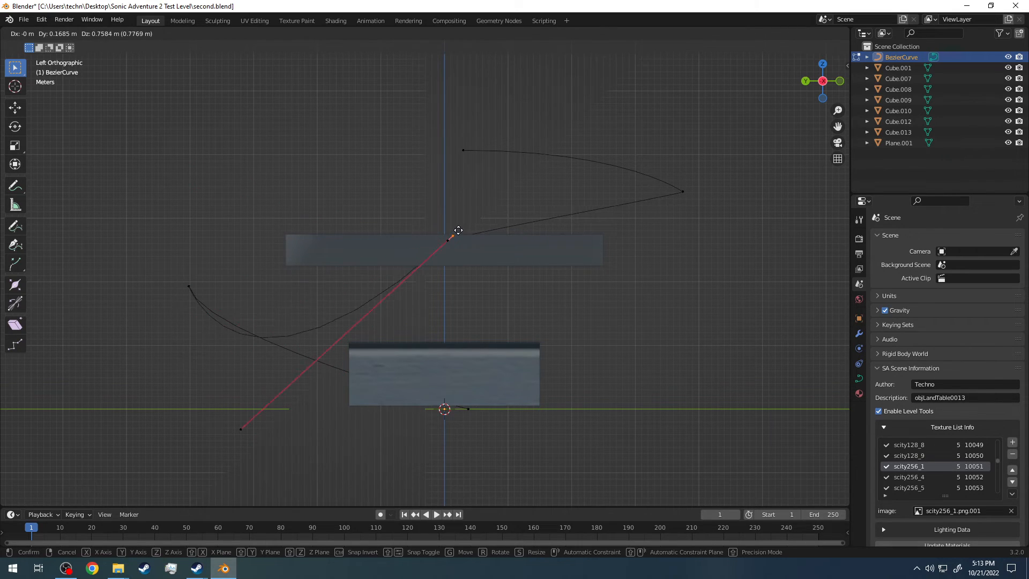
{"action": "left_click", "coordinate": [457, 231]}
{"action": "key", "text": "ctrl+z"}
In the side view, angle the fourth point's outer handle downward so the curve rounds off its sharp turn
{"action": "left_click", "coordinate": [699, 198]}
{"action": "key", "text": "g"}
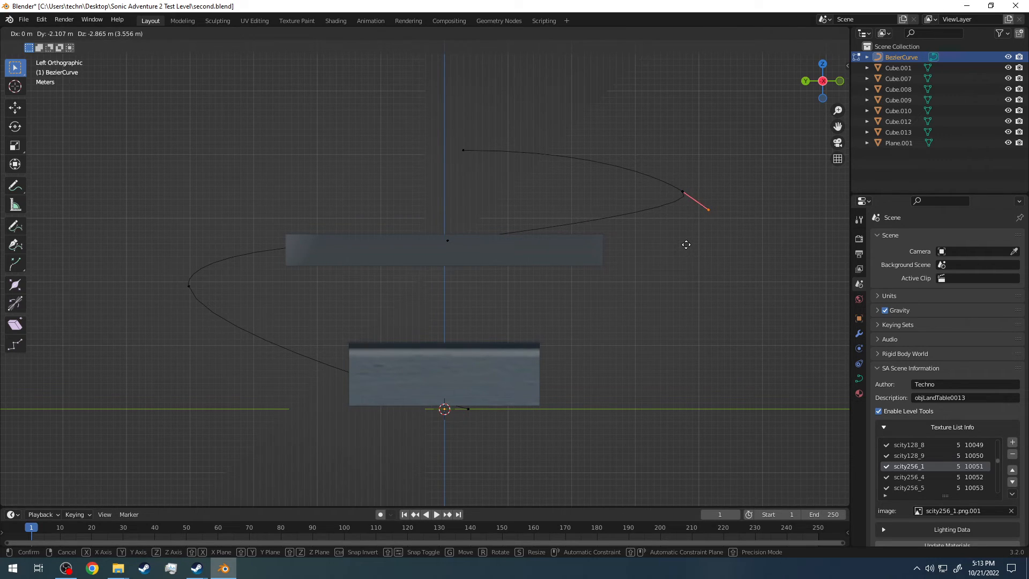
{"action": "left_click", "coordinate": [686, 244]}
{"action": "left_click", "coordinate": [719, 156]}
{"action": "left_click", "coordinate": [706, 211]}
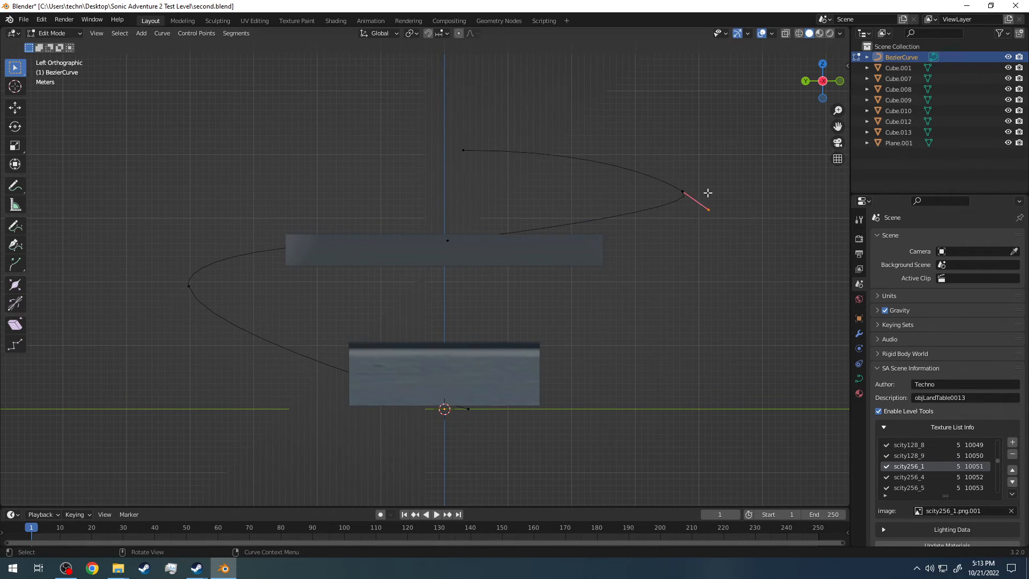
{"action": "key", "text": "g"}
{"action": "left_click", "coordinate": [706, 197]}
Nudge the long handle of the fifth point slightly outward in the side view
{"action": "left_click_drag", "start_coordinate": [494, 156], "coordinate": [430, 122]}
{"action": "left_click_drag", "start_coordinate": [669, 160], "coordinate": [594, 116]}
{"action": "key", "text": "g"}
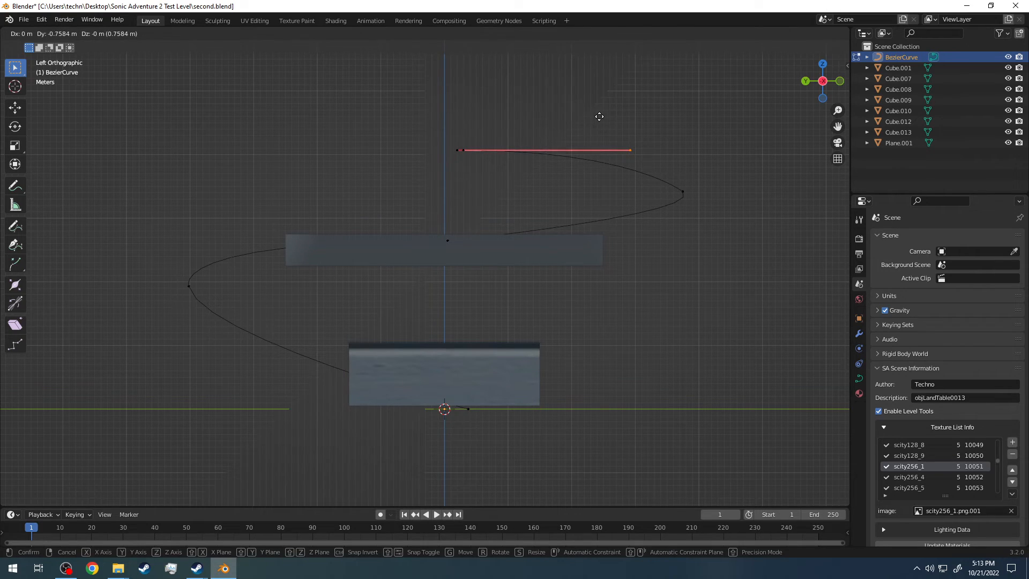
{"action": "left_click", "coordinate": [598, 119]}
{"action": "left_click", "coordinate": [485, 204]}
In the front view, lower the fifth point's inner handle so the curve slopes down from its upper end
{"action": "middle_click_drag", "start_coordinate": [676, 144], "coordinate": [541, 166]}
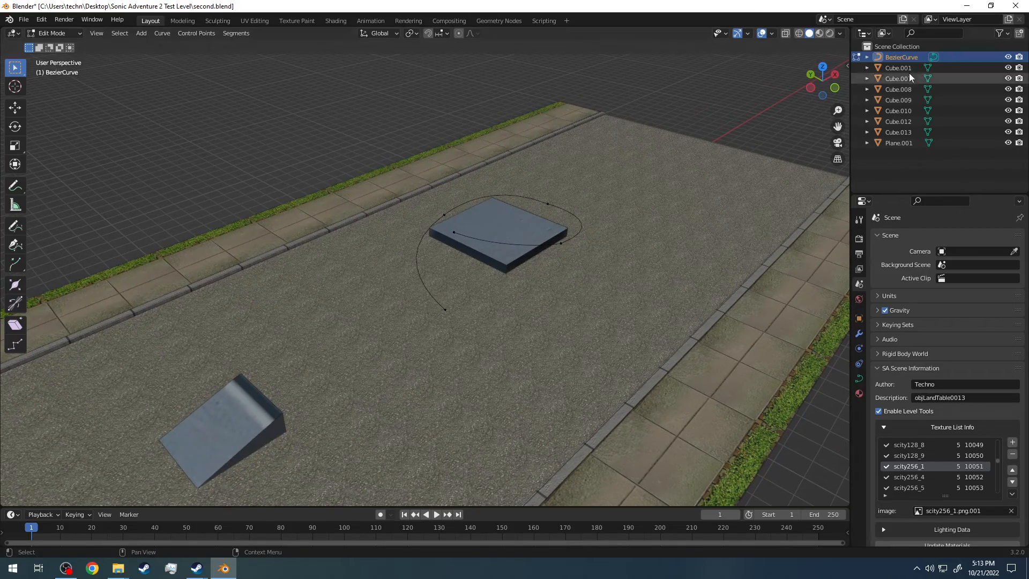
{"action": "left_click", "coordinate": [834, 88]}
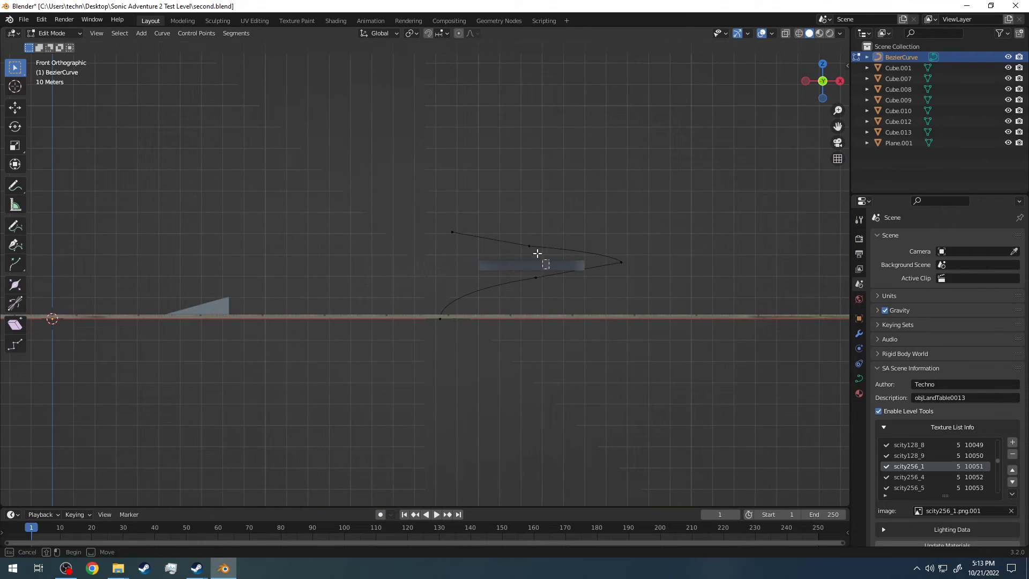
{"action": "left_click", "coordinate": [489, 221]}
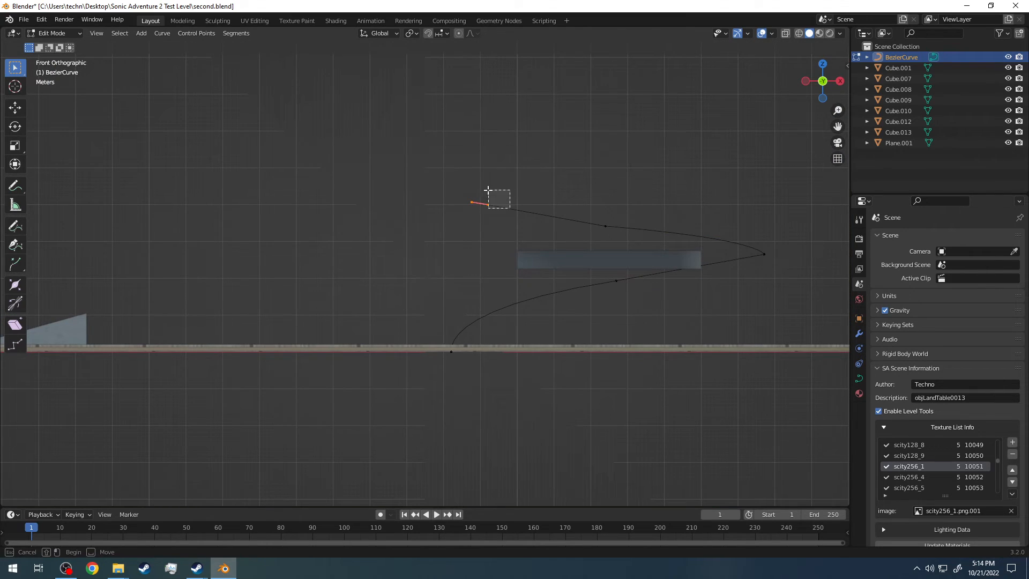
{"action": "key", "text": "g"}
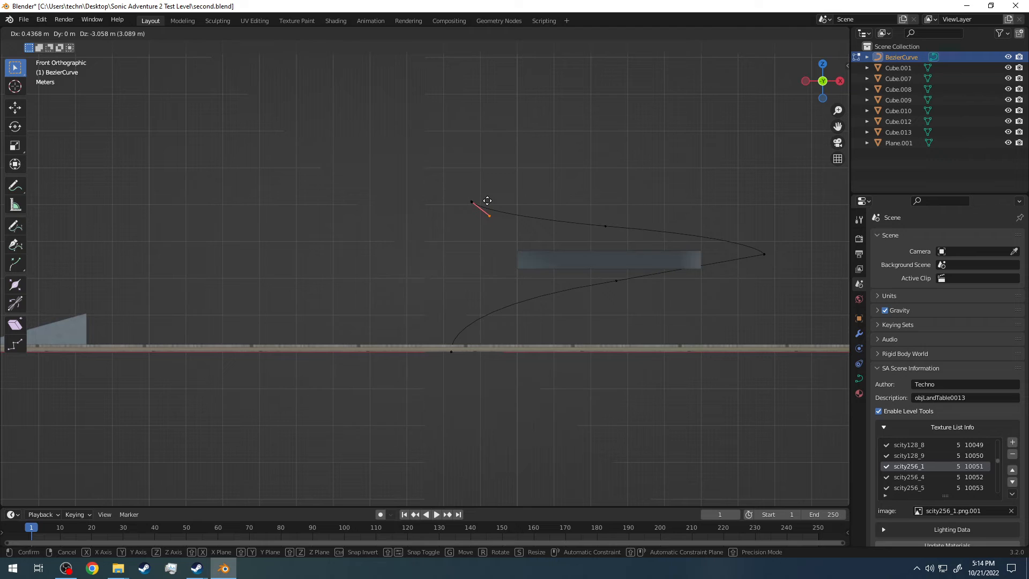
{"action": "left_click", "coordinate": [485, 205]}
In the front view, pull the third point's handle downward so the curve turns smoothly beyond the platform's edge
{"action": "left_click", "coordinate": [765, 267]}
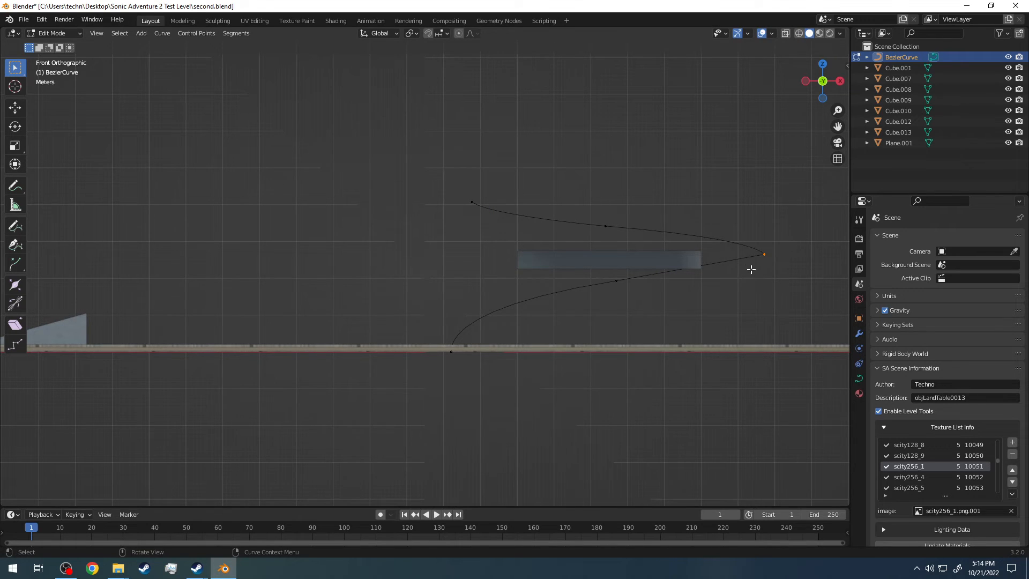
{"action": "scroll", "coordinate": [749, 271], "scroll_direction": "up", "scroll_amount": 3}
{"action": "middle_click_drag", "start_coordinate": [688, 284], "coordinate": [214, 256], "text": "shift"}
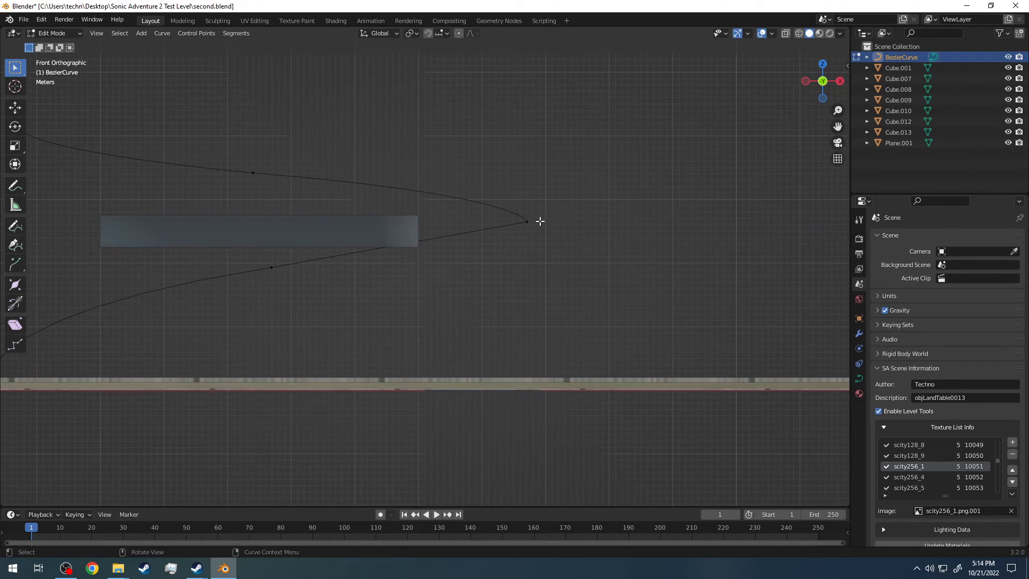
{"action": "scroll", "coordinate": [671, 184], "scroll_direction": "up", "scroll_amount": 5}
{"action": "middle_click_drag", "start_coordinate": [670, 183], "coordinate": [493, 337], "text": "shift"}
{"action": "scroll", "coordinate": [492, 337], "scroll_direction": "up", "scroll_amount": 6}
{"action": "middle_click_drag", "start_coordinate": [757, 220], "coordinate": [485, 315], "text": "shift"}
{"action": "left_click_drag", "start_coordinate": [513, 297], "coordinate": [494, 274]}
{"action": "scroll", "coordinate": [287, 349], "scroll_direction": "down", "scroll_amount": 14}
{"action": "scroll", "coordinate": [310, 327], "scroll_direction": "up", "scroll_amount": 4}
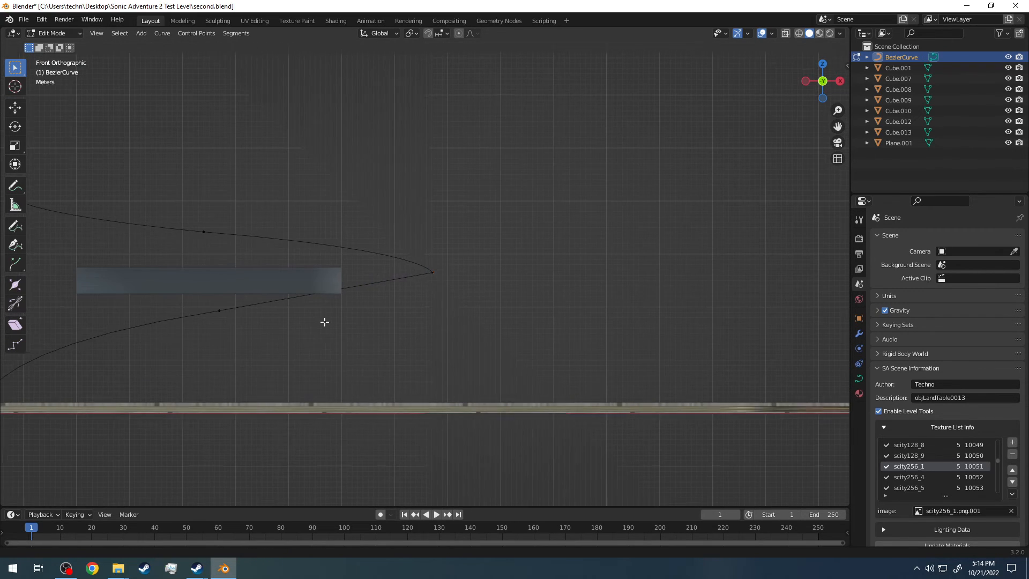
{"action": "middle_click_drag", "start_coordinate": [321, 322], "coordinate": [491, 295], "text": "shift"}
{"action": "key", "text": "g"}
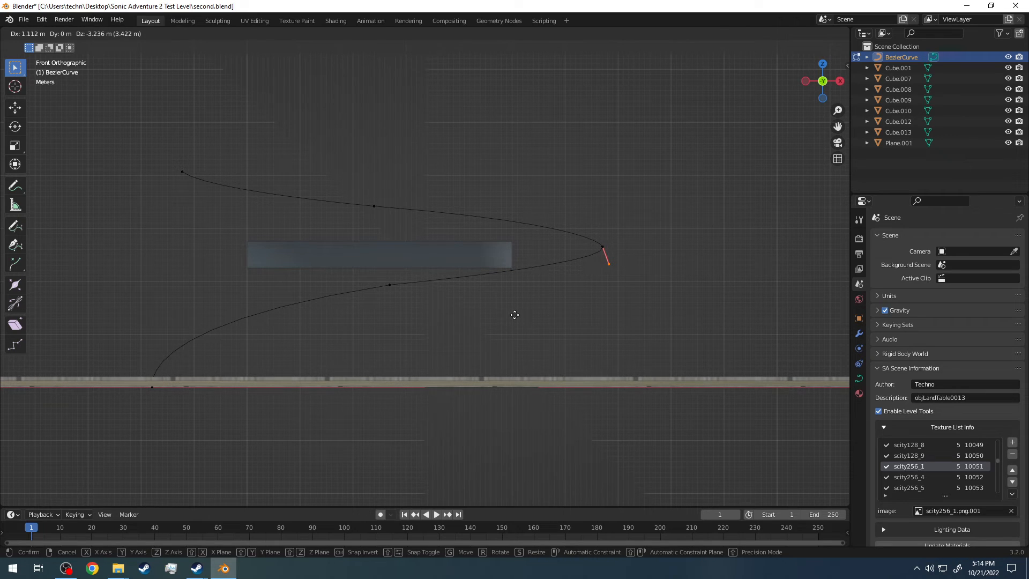
{"action": "left_click", "coordinate": [513, 315]}
{"action": "left_click_drag", "start_coordinate": [386, 297], "coordinate": [394, 271]}
{"action": "left_click", "coordinate": [475, 334]}
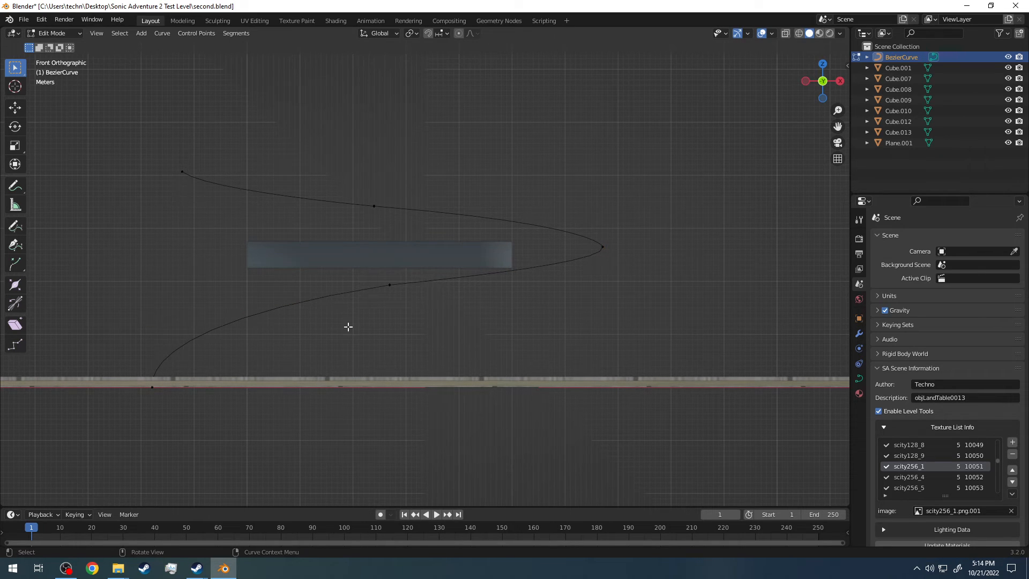
In the top view, swing the fifth point's handle parallel to the platform's adjacent edge, and return to the left side view
{"action": "middle_click_drag", "start_coordinate": [329, 284], "coordinate": [569, 201]}
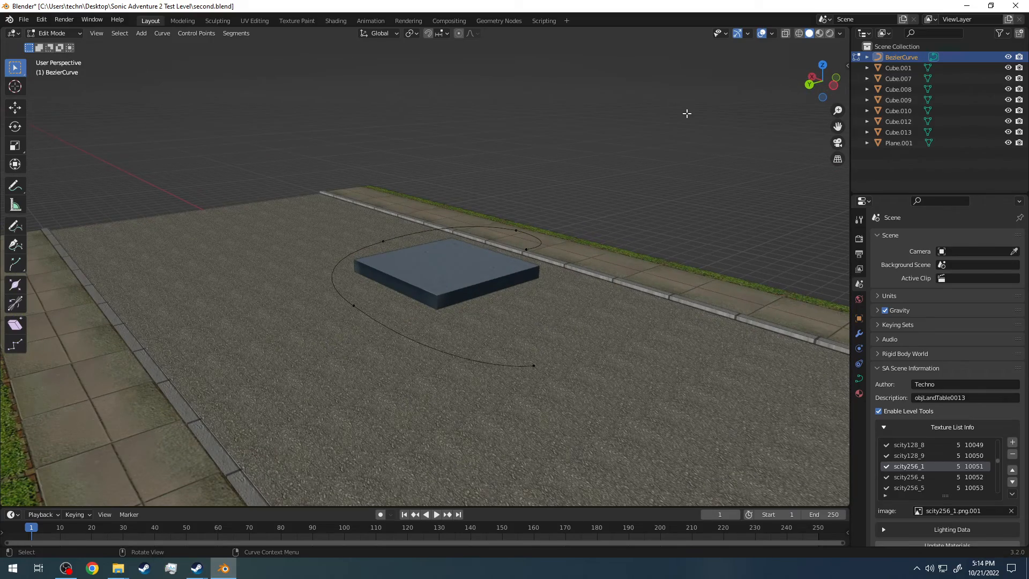
{"action": "middle_click_drag", "start_coordinate": [521, 189], "coordinate": [484, 215]}
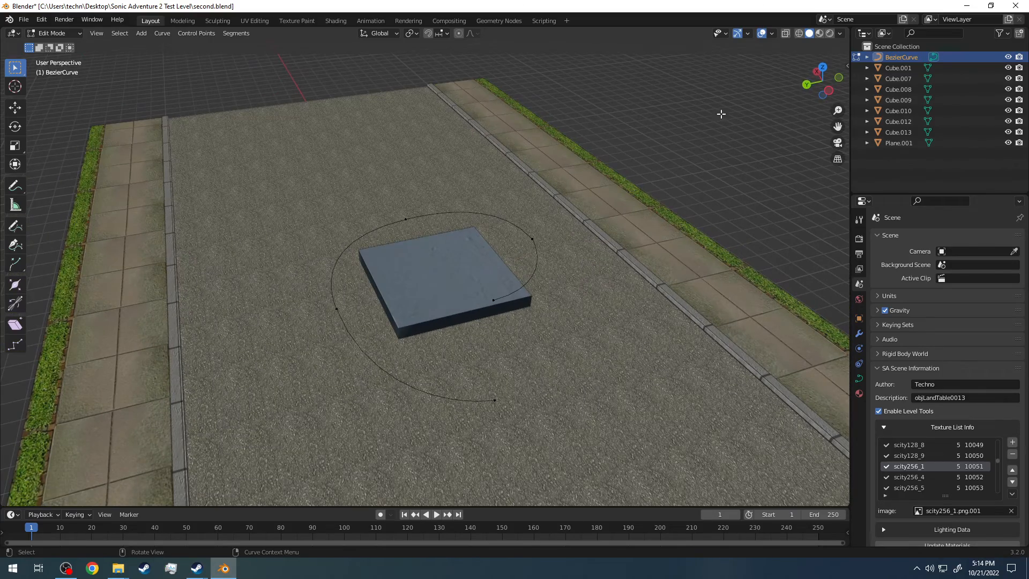
{"action": "middle_click_drag", "start_coordinate": [545, 181], "coordinate": [507, 204]}
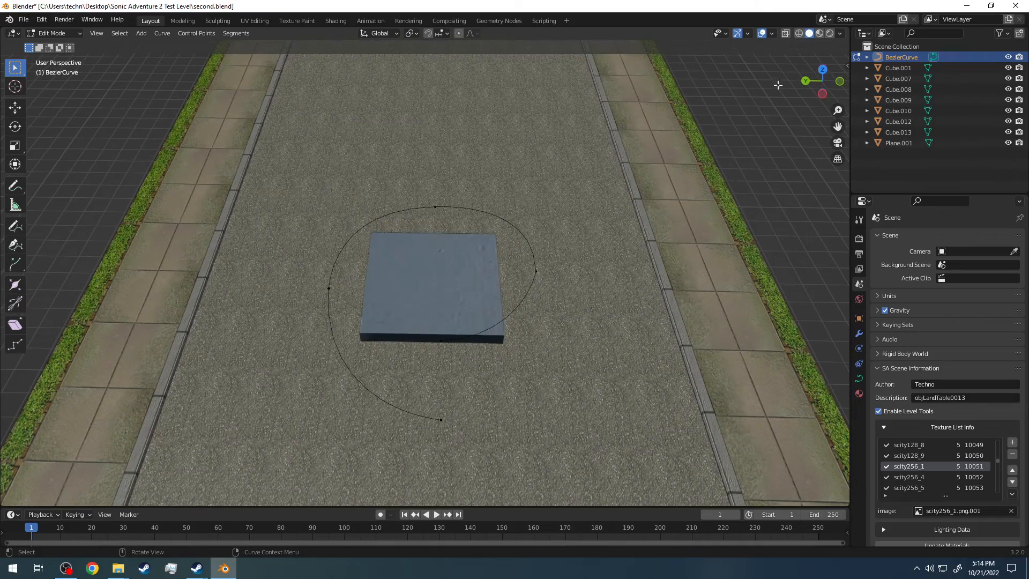
{"action": "left_click", "coordinate": [824, 78]}
{"action": "left_click_drag", "start_coordinate": [298, 274], "coordinate": [317, 296]}
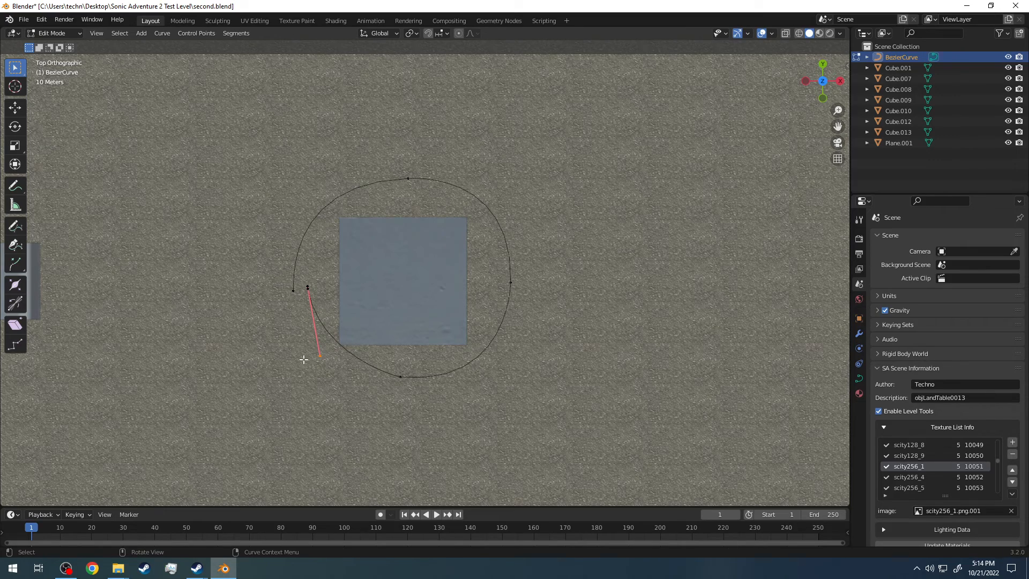
{"action": "key", "text": "g"}
{"action": "left_click", "coordinate": [292, 377]}
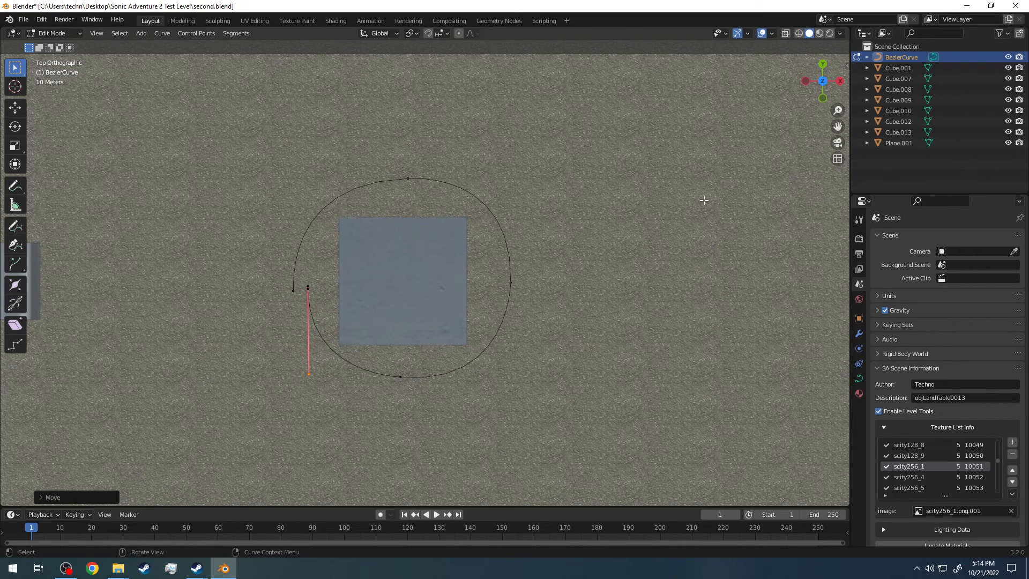
{"action": "left_click", "coordinate": [805, 81]}
{"action": "left_click", "coordinate": [548, 296]}
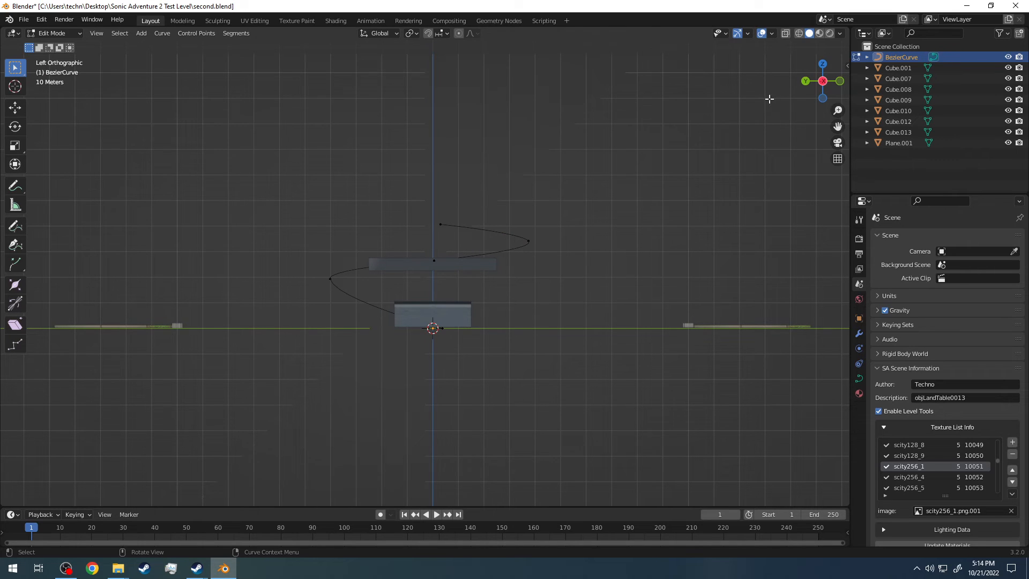
Check the spiral curve around the square platform in the front and top views and in perspective
{"action": "left_click", "coordinate": [840, 81]}
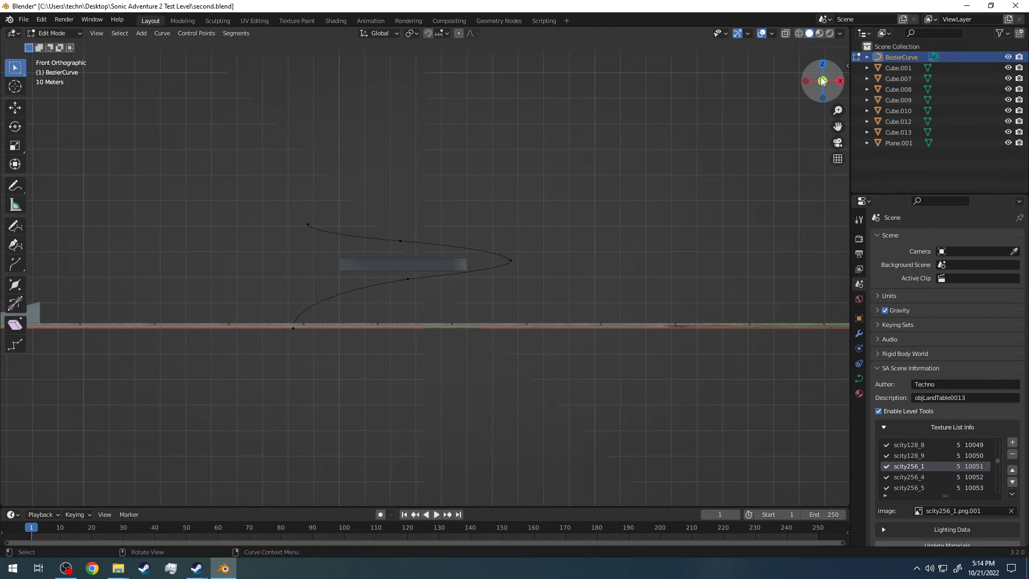
{"action": "left_click", "coordinate": [822, 64]}
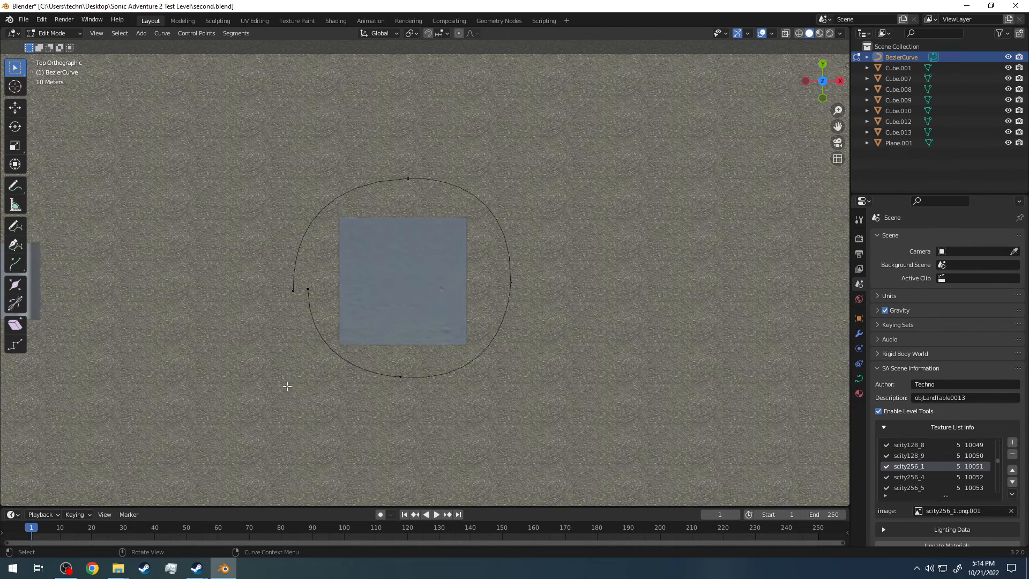
{"action": "scroll", "coordinate": [432, 271], "scroll_direction": "down", "scroll_amount": 3}
{"action": "middle_click_drag", "start_coordinate": [431, 271], "coordinate": [440, 217]}
{"action": "scroll", "coordinate": [427, 252], "scroll_direction": "up", "scroll_amount": 4}
{"action": "middle_click_drag", "start_coordinate": [426, 251], "coordinate": [548, 176]}
Select all points of the spiral curve and set its geometry Extrude to 5 m
{"action": "key", "text": "a"}
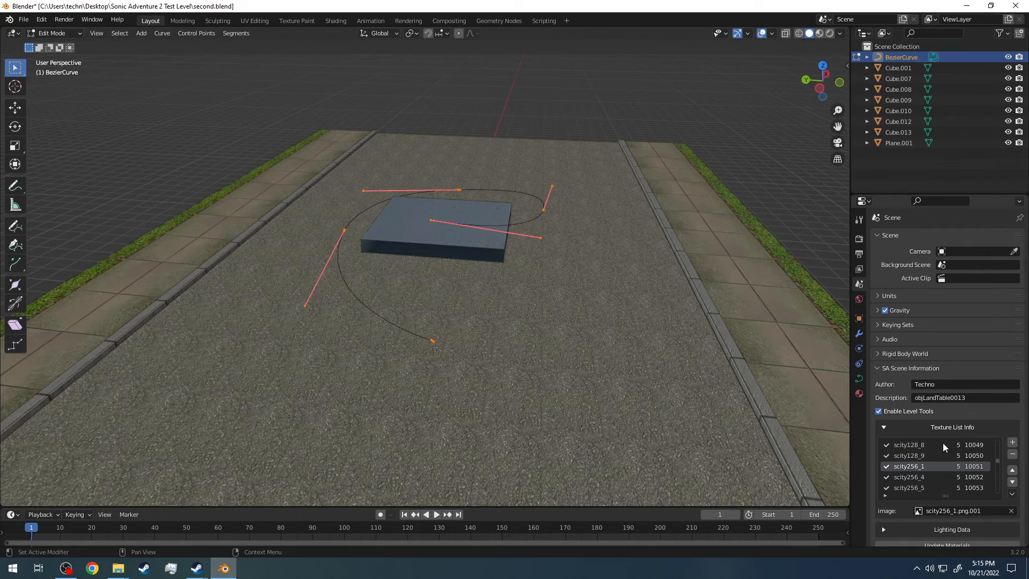
{"action": "left_click", "coordinate": [859, 381]}
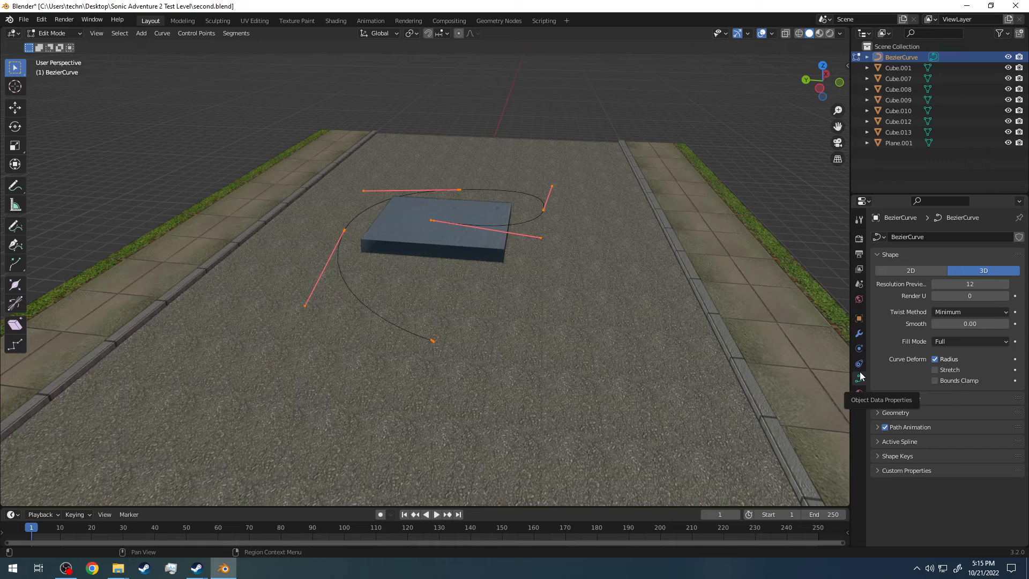
{"action": "left_click", "coordinate": [909, 255]}
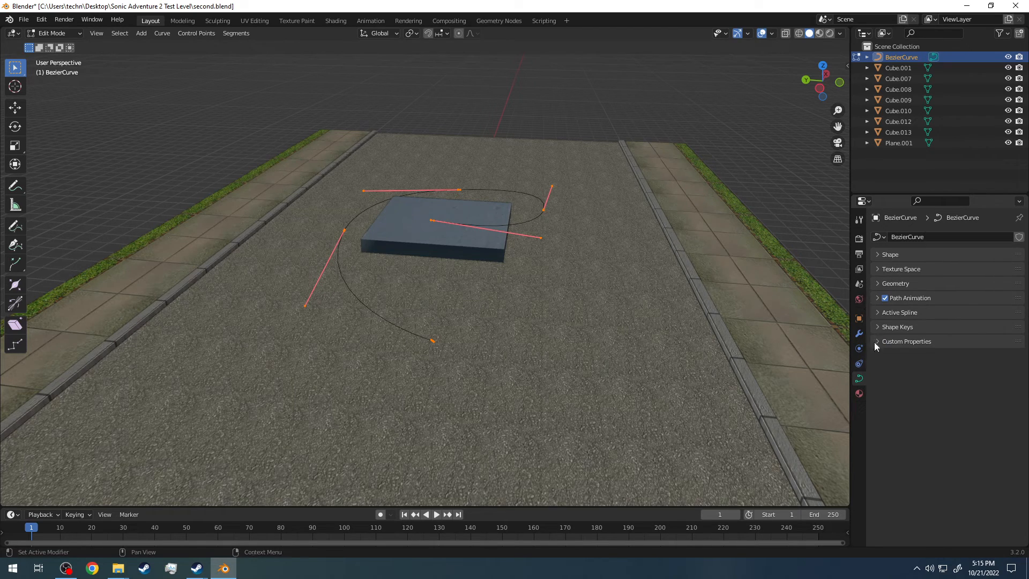
{"action": "left_click", "coordinate": [879, 286]}
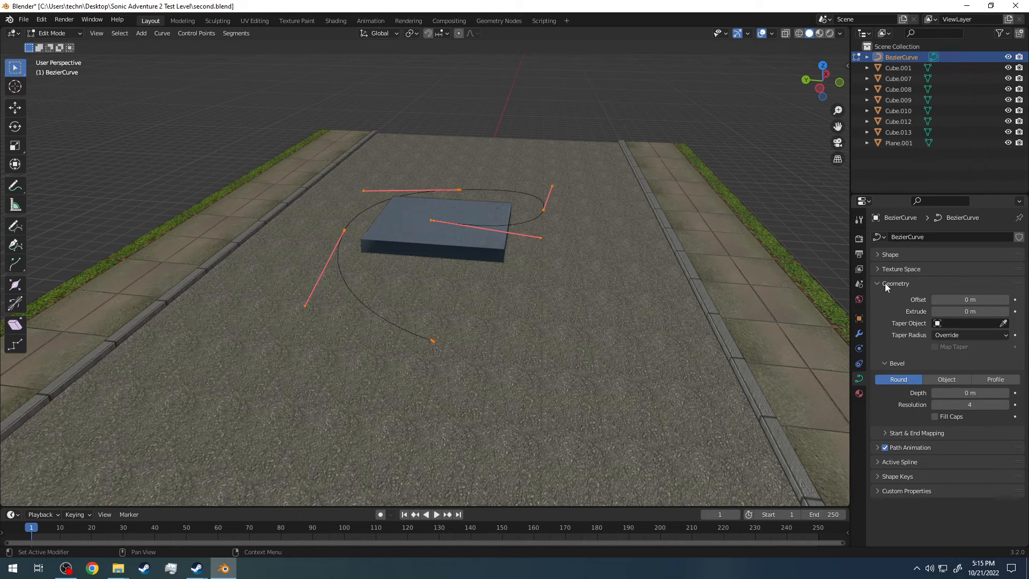
{"action": "left_click", "coordinate": [946, 314]}
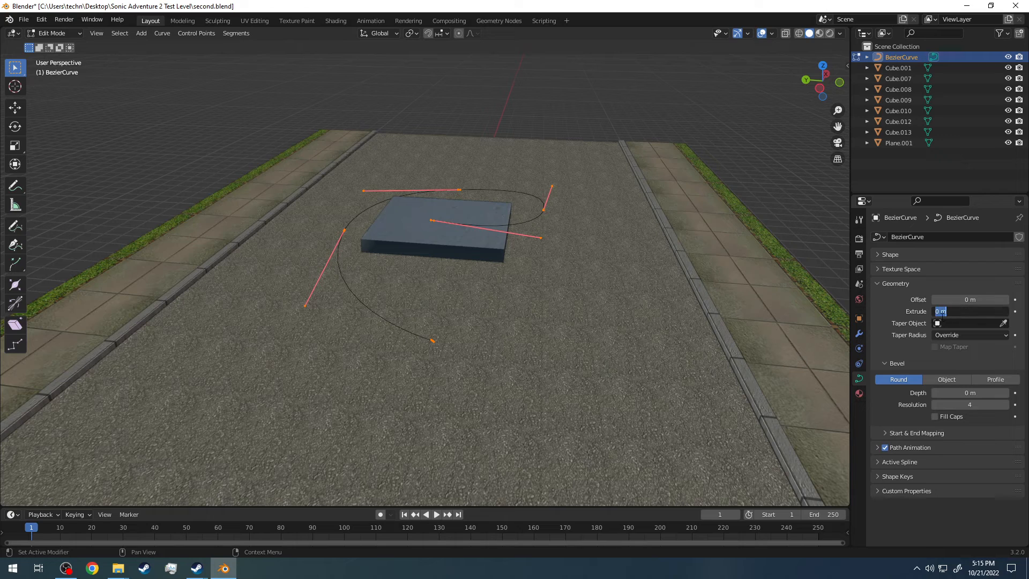
{"action": "left_click", "coordinate": [919, 315]}
{"action": "left_click", "coordinate": [967, 311]}
{"action": "left_click", "coordinate": [937, 312]}
{"action": "key", "text": "Return"}
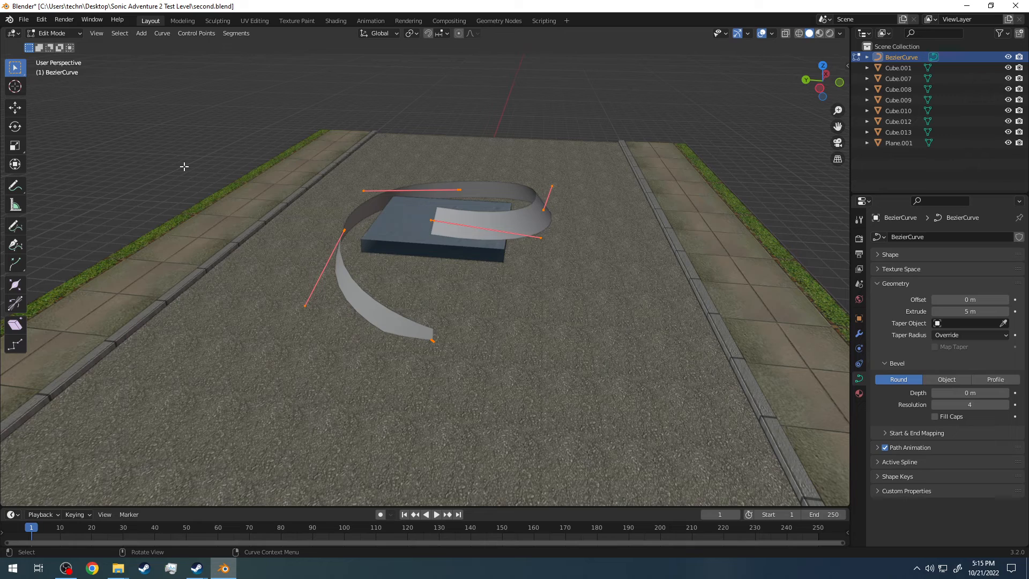
Return to Object Mode and convert the extruded spiral curve to a mesh
{"action": "left_click", "coordinate": [69, 33]}
{"action": "left_click", "coordinate": [72, 46]}
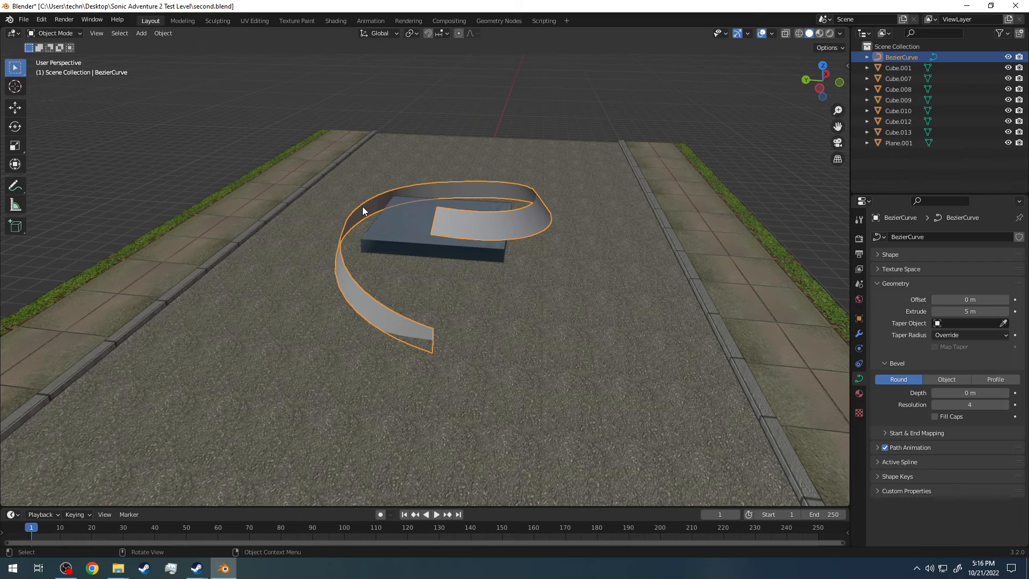
{"action": "right_click", "coordinate": [362, 154]}
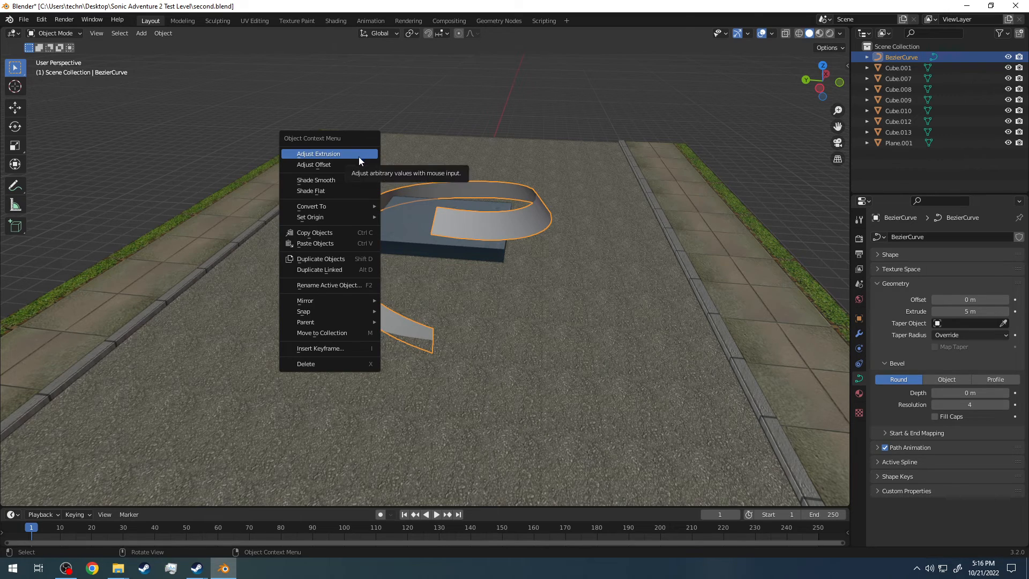
{"action": "mouse_move", "coordinate": [331, 206]}
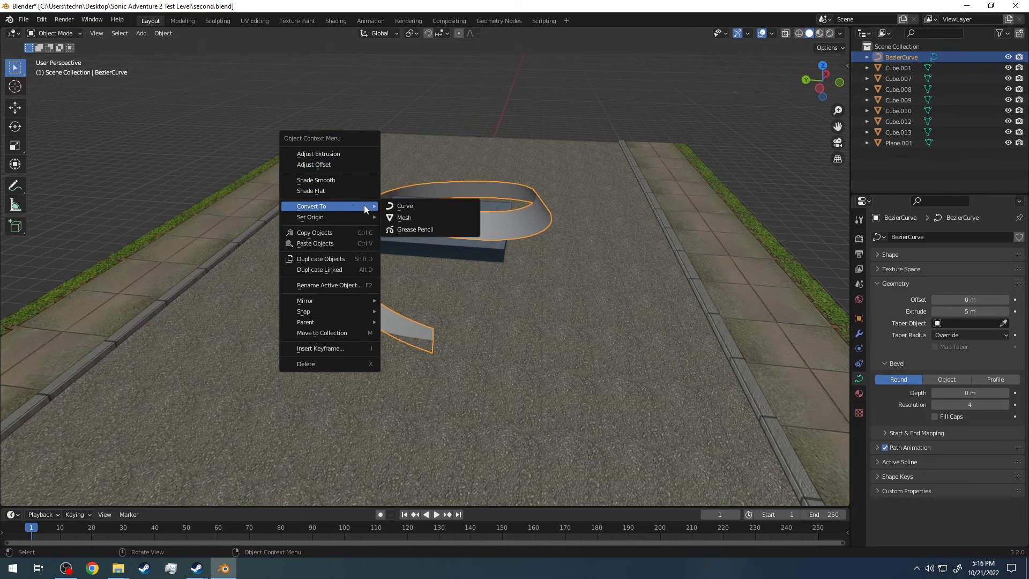
{"action": "left_click", "coordinate": [404, 217]}
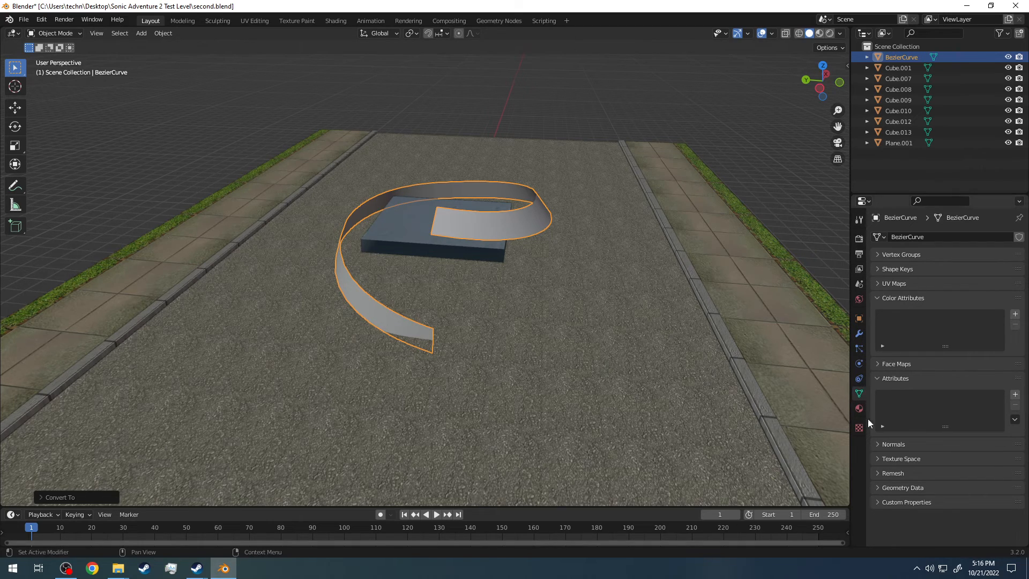
Collapse the Color Attributes and Attributes sections and put the converted spiral mesh into Edit Mode
{"action": "left_click", "coordinate": [877, 298]}
{"action": "left_click", "coordinate": [882, 326]}
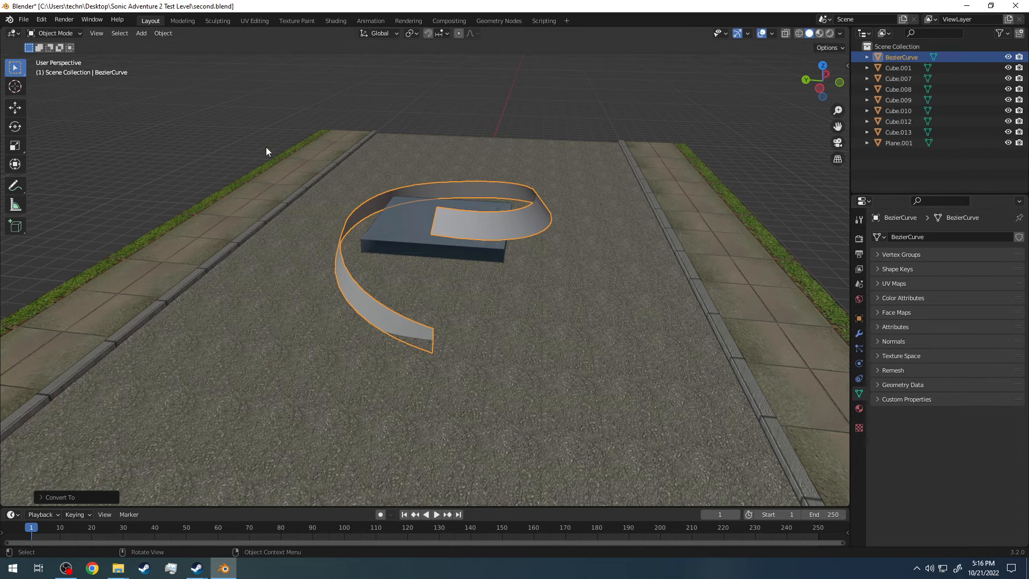
{"action": "left_click", "coordinate": [66, 33]}
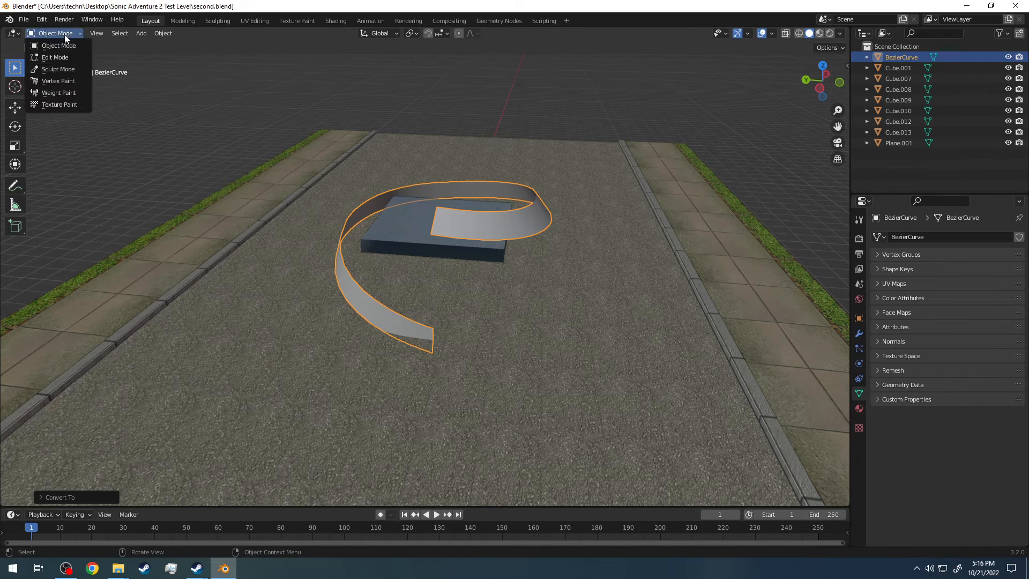
{"action": "left_click", "coordinate": [53, 56]}
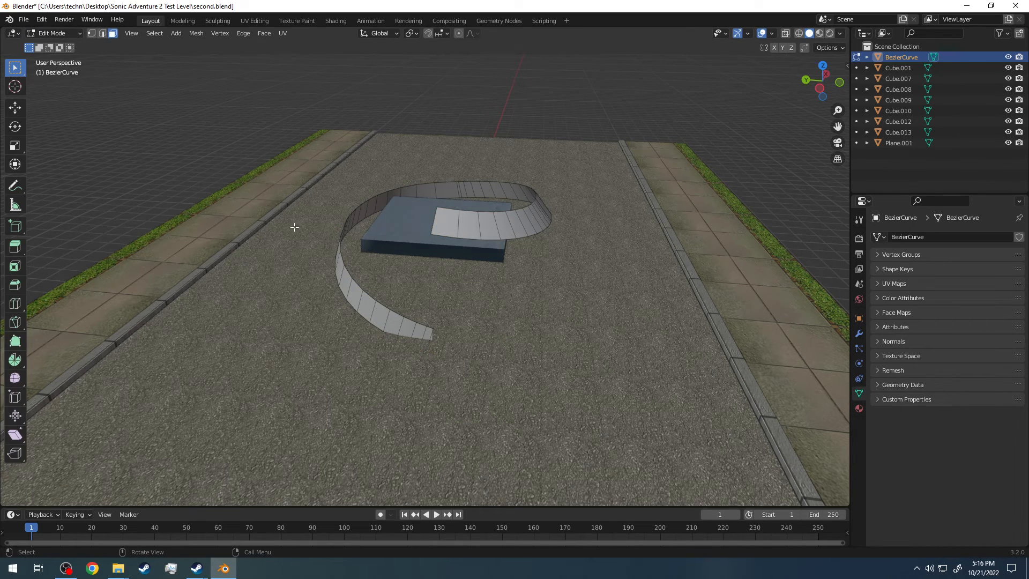
Examine the spiral ribbon's faces from several sides with the whole mesh selected
{"action": "scroll", "coordinate": [287, 219], "scroll_direction": "up", "scroll_amount": 3}
{"action": "middle_click_drag", "start_coordinate": [636, 143], "coordinate": [227, 159]}
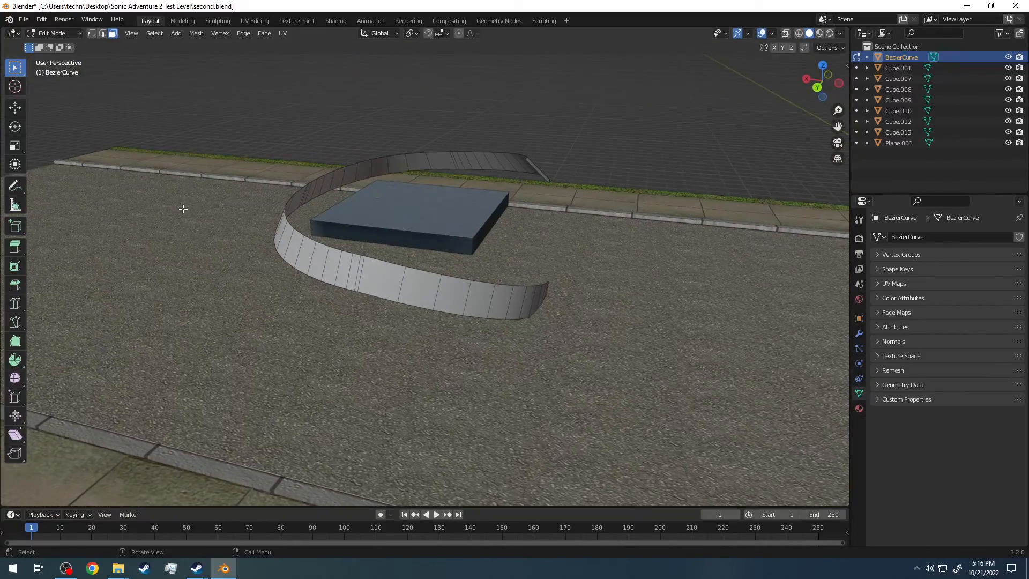
{"action": "middle_click_drag", "start_coordinate": [230, 168], "coordinate": [540, 294]}
{"action": "scroll", "coordinate": [577, 338], "scroll_direction": "up", "scroll_amount": 2}
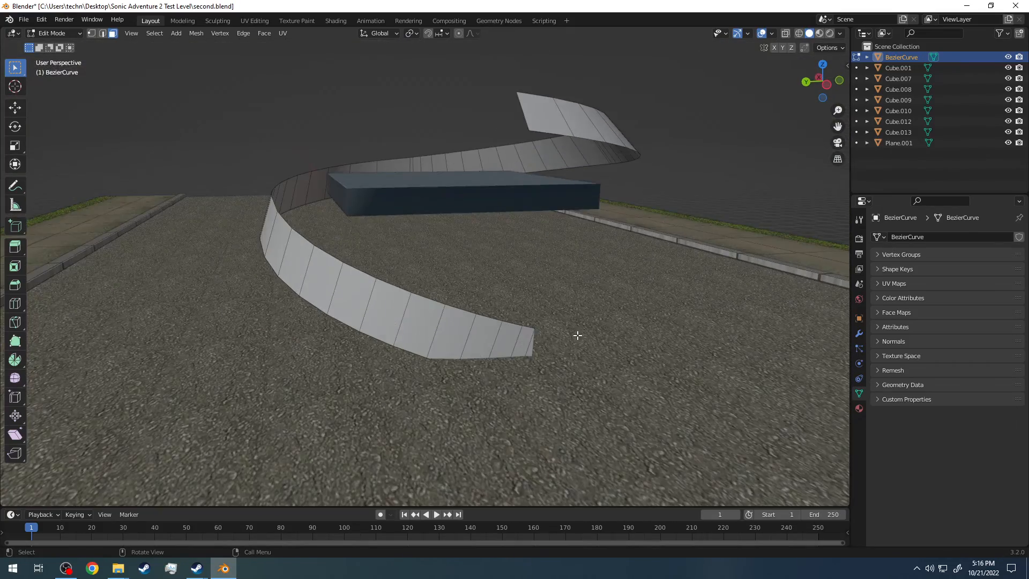
{"action": "scroll", "coordinate": [598, 350], "scroll_direction": "down", "scroll_amount": 5}
{"action": "scroll", "coordinate": [537, 311], "scroll_direction": "up", "scroll_amount": 4}
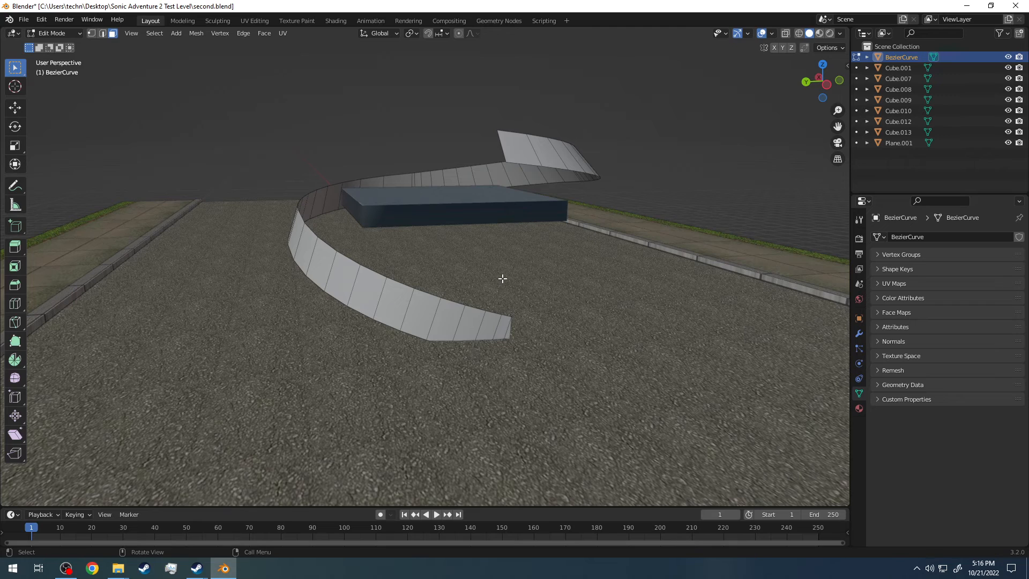
{"action": "key", "text": "a"}
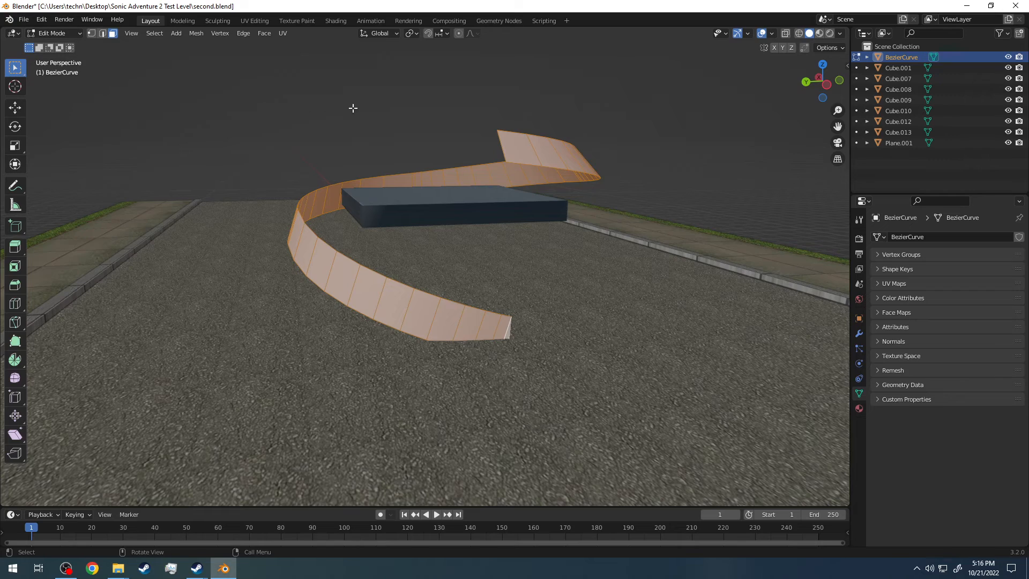
{"action": "middle_click_drag", "start_coordinate": [457, 111], "coordinate": [285, 180]}
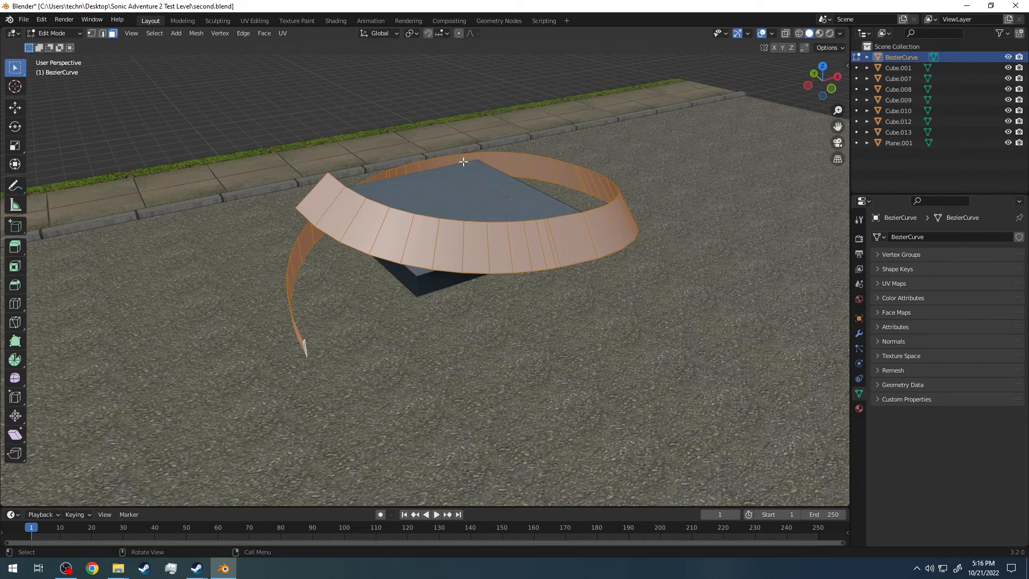
{"action": "middle_click_drag", "start_coordinate": [164, 230], "coordinate": [270, 199]}
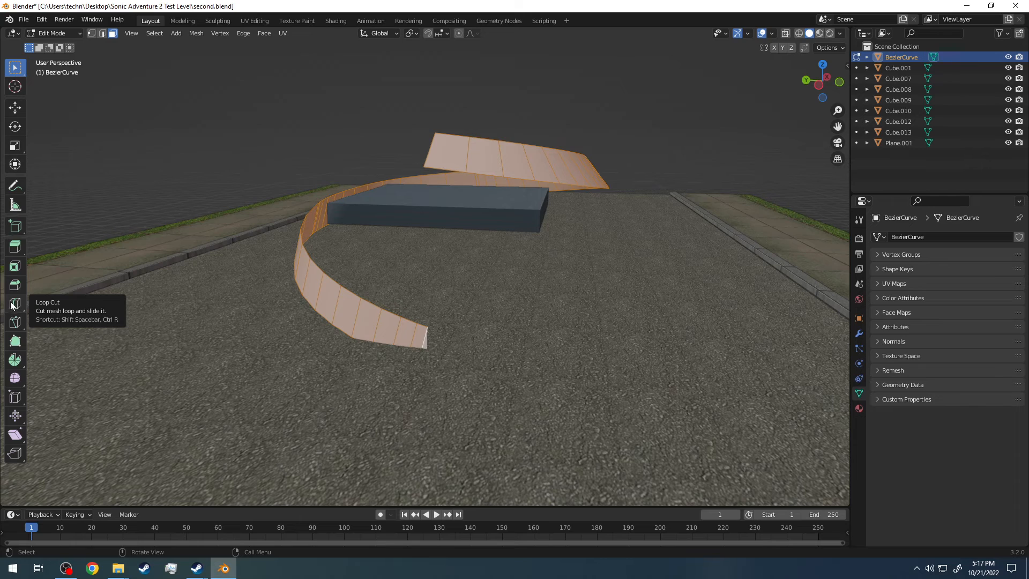
{"action": "key", "text": "b"}
{"action": "key", "text": "Escape"}
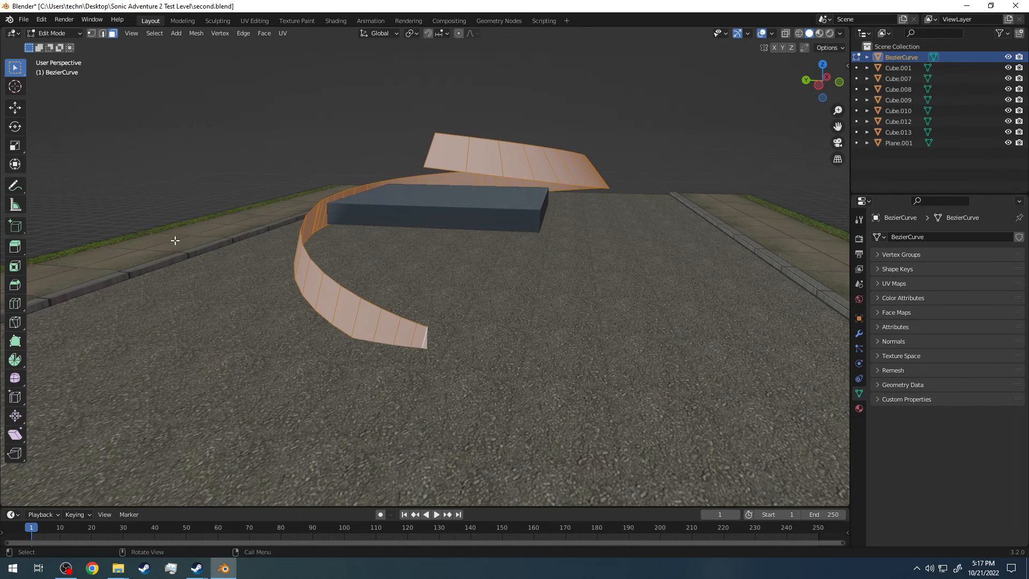
Add one lengthwise loop cut along the middle of the spiral ribbon
{"action": "left_click", "coordinate": [17, 304]}
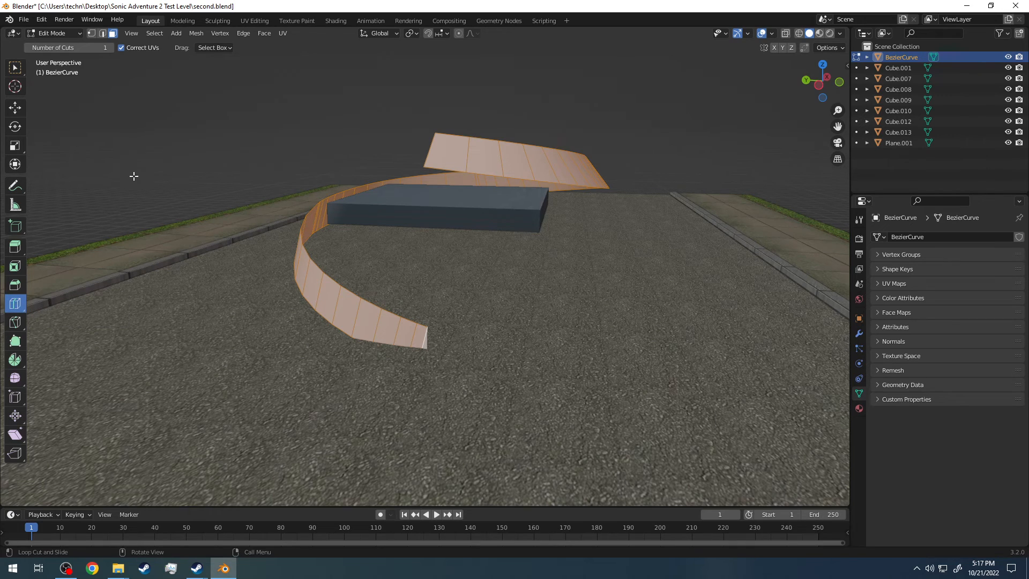
{"action": "scroll", "coordinate": [130, 185], "scroll_direction": "down", "scroll_amount": 2}
{"action": "scroll", "coordinate": [157, 140], "scroll_direction": "up", "scroll_amount": 3}
{"action": "scroll", "coordinate": [309, 92], "scroll_direction": "down", "scroll_amount": 2}
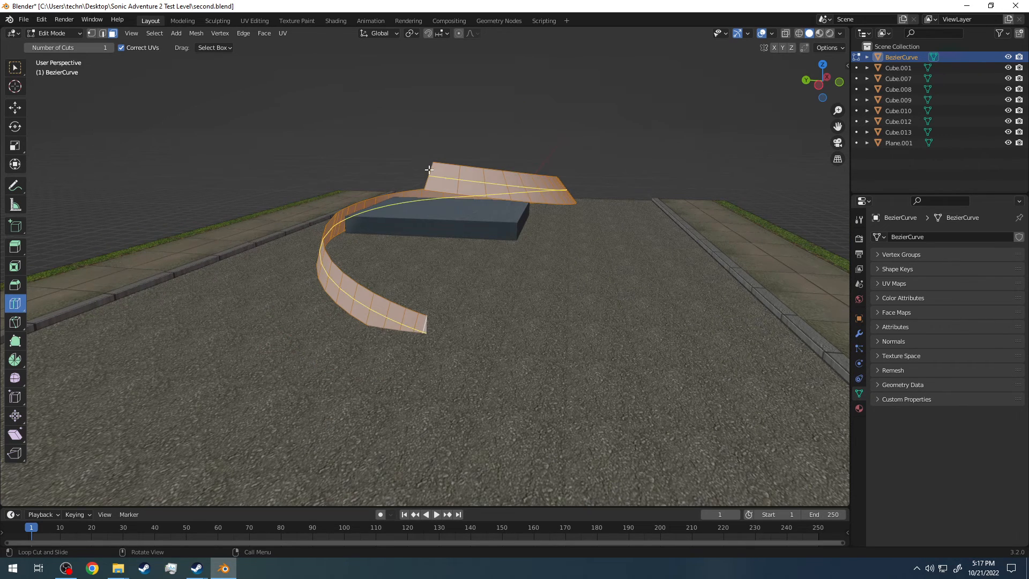
{"action": "middle_click_drag", "start_coordinate": [428, 171], "coordinate": [423, 174]}
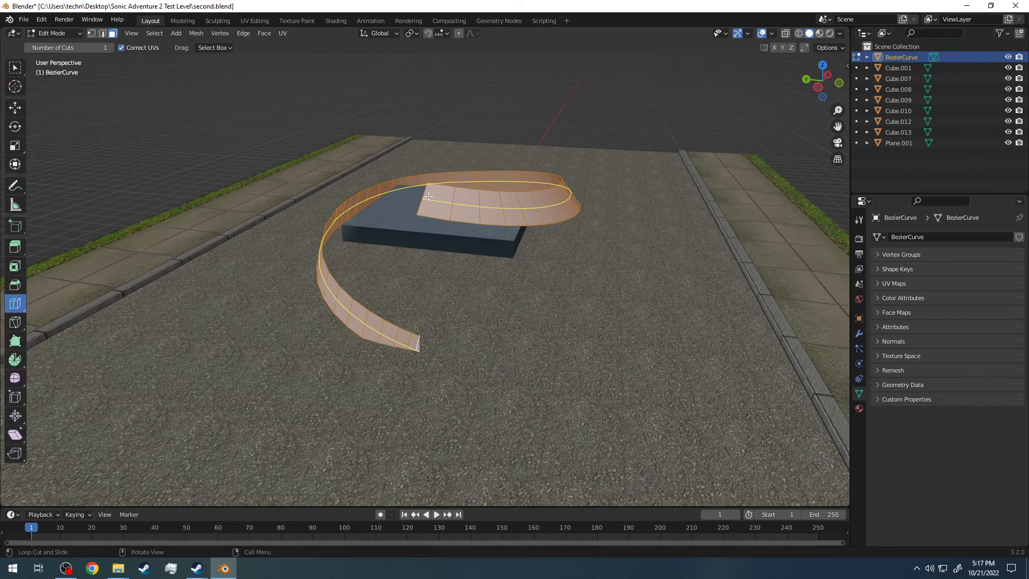
{"action": "left_click", "coordinate": [429, 196]}
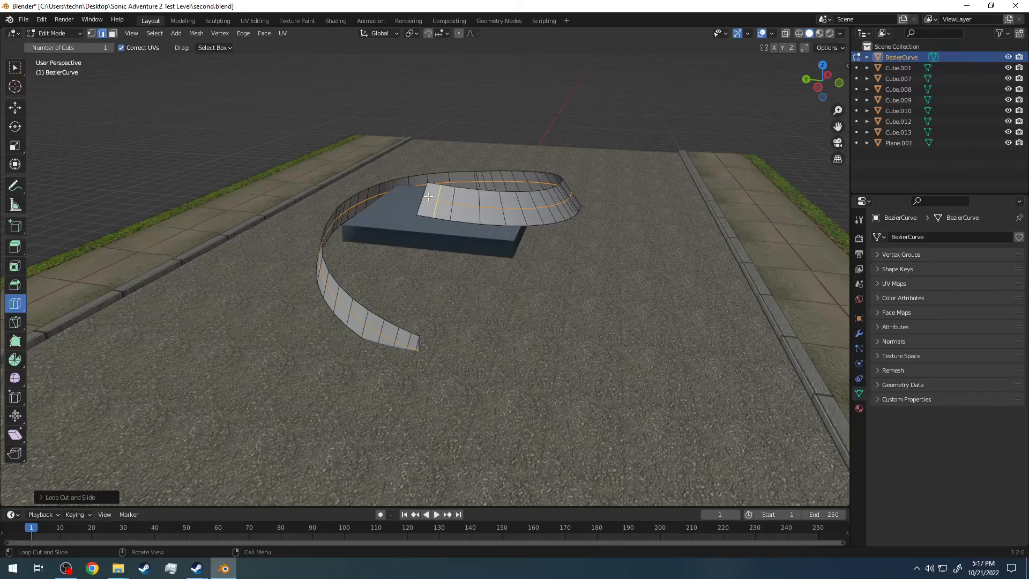
{"action": "middle_click_drag", "start_coordinate": [560, 184], "coordinate": [618, 140]}
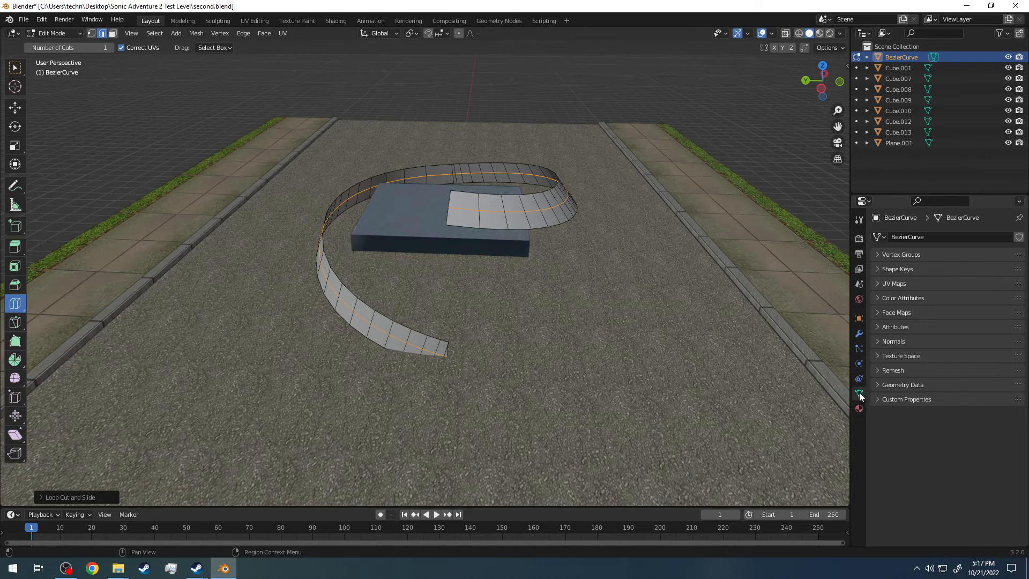
Add a vertex group for the ribbon's centre edge loop and return to Object Mode
{"action": "left_click", "coordinate": [906, 255]}
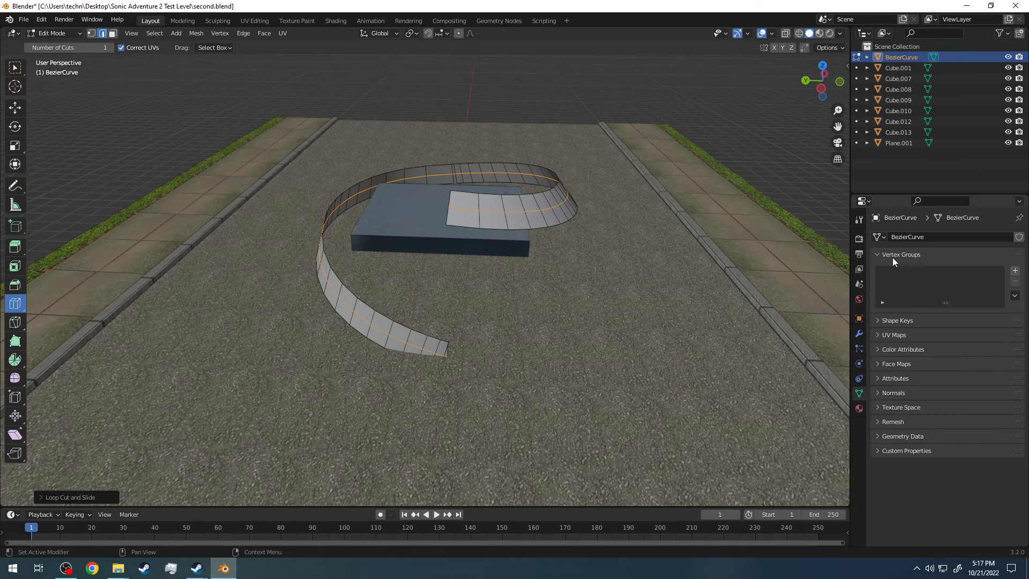
{"action": "left_click", "coordinate": [1012, 269]}
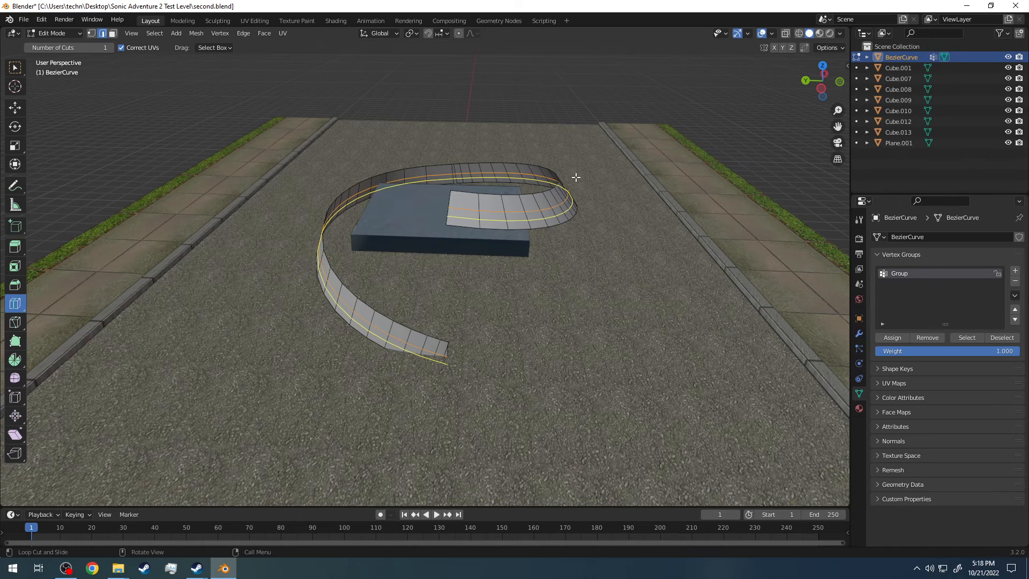
{"action": "left_click", "coordinate": [66, 33]}
{"action": "left_click", "coordinate": [60, 41]}
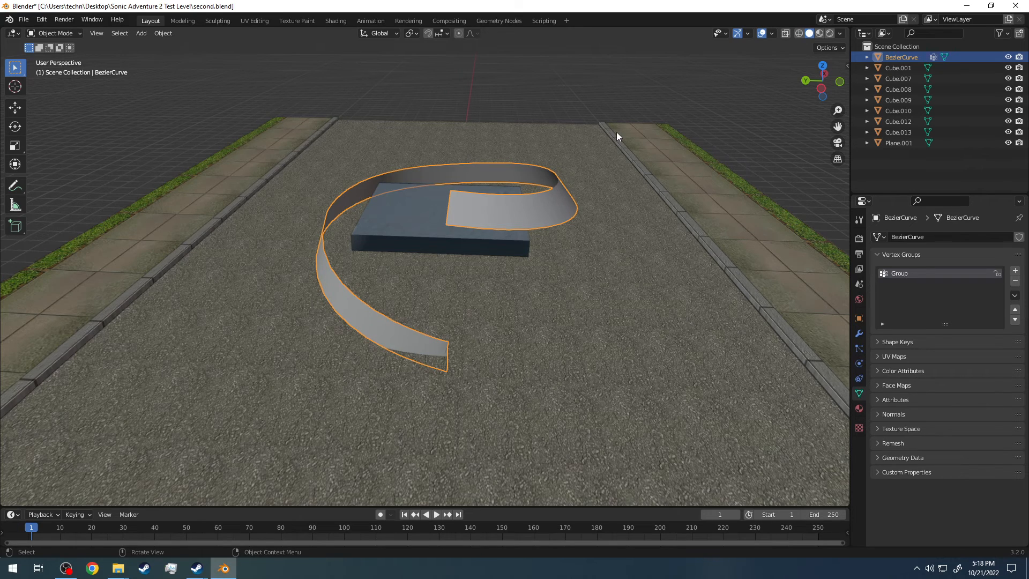
Generate a path from the spiral ribbon with the SA Tools Curve Info function, keeping Create Unique Collection enabled, and inspect it around the platform
{"action": "key", "text": "n"}
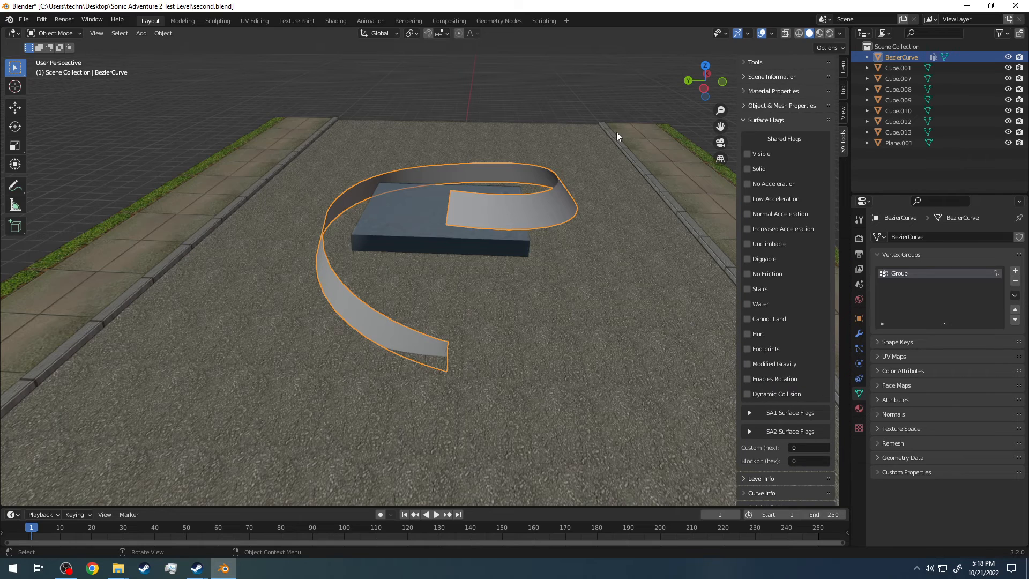
{"action": "left_click", "coordinate": [759, 118]}
{"action": "scroll", "coordinate": [761, 110], "scroll_direction": "down", "scroll_amount": 2}
{"action": "scroll", "coordinate": [761, 113], "scroll_direction": "up", "scroll_amount": 1}
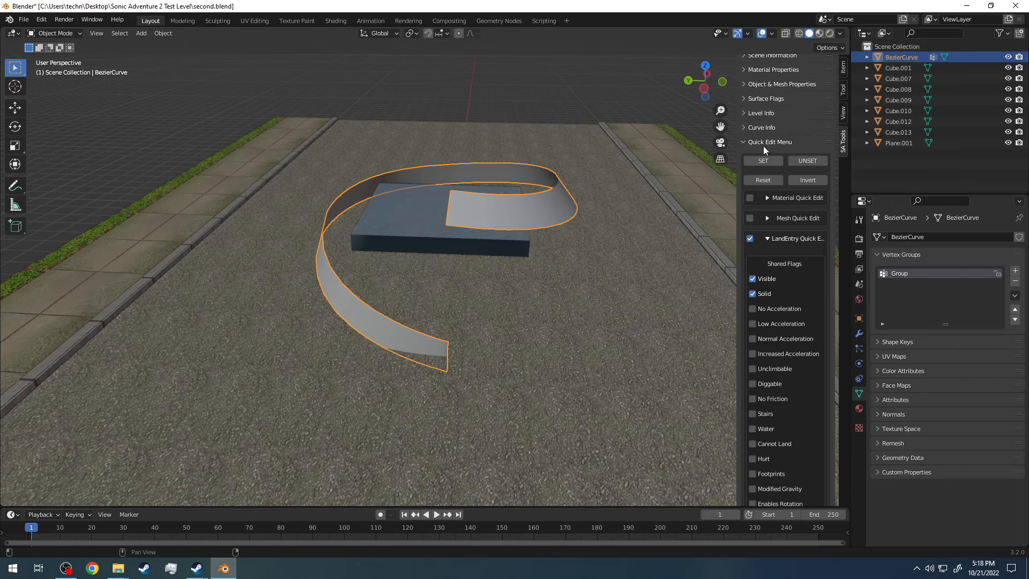
{"action": "left_click", "coordinate": [763, 144]}
{"action": "left_click", "coordinate": [762, 149]}
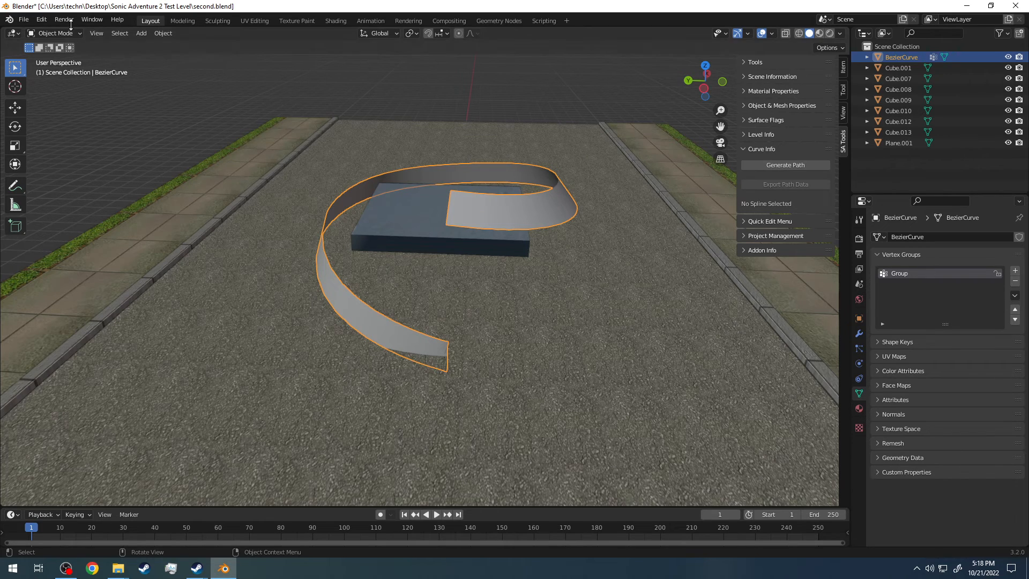
{"action": "left_click", "coordinate": [789, 162]}
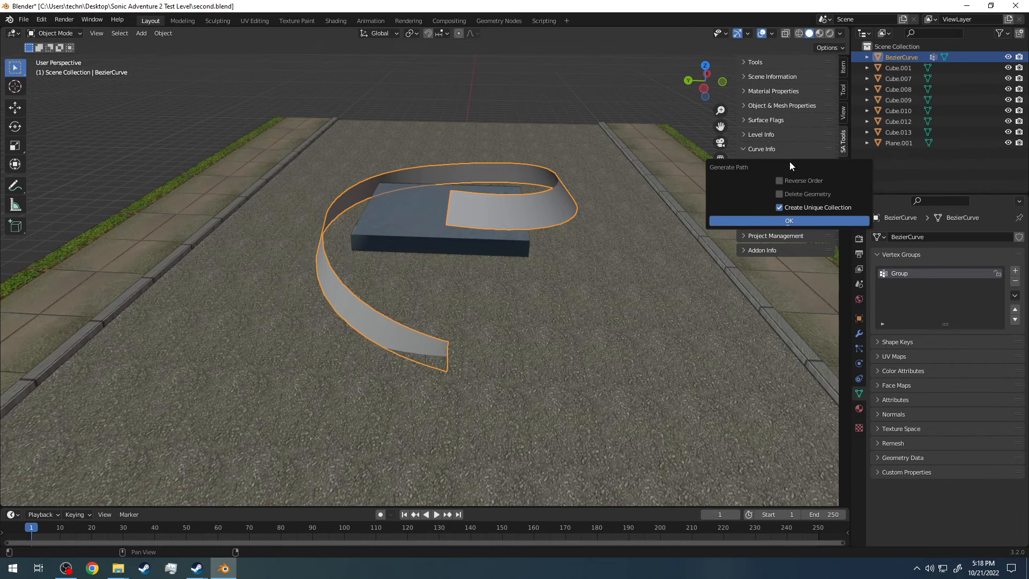
{"action": "left_click", "coordinate": [779, 218]}
{"action": "middle_click_drag", "start_coordinate": [575, 115], "coordinate": [454, 232]}
{"action": "scroll", "coordinate": [253, 205], "scroll_direction": "up", "scroll_amount": 5}
{"action": "scroll", "coordinate": [252, 208], "scroll_direction": "down", "scroll_amount": 5}
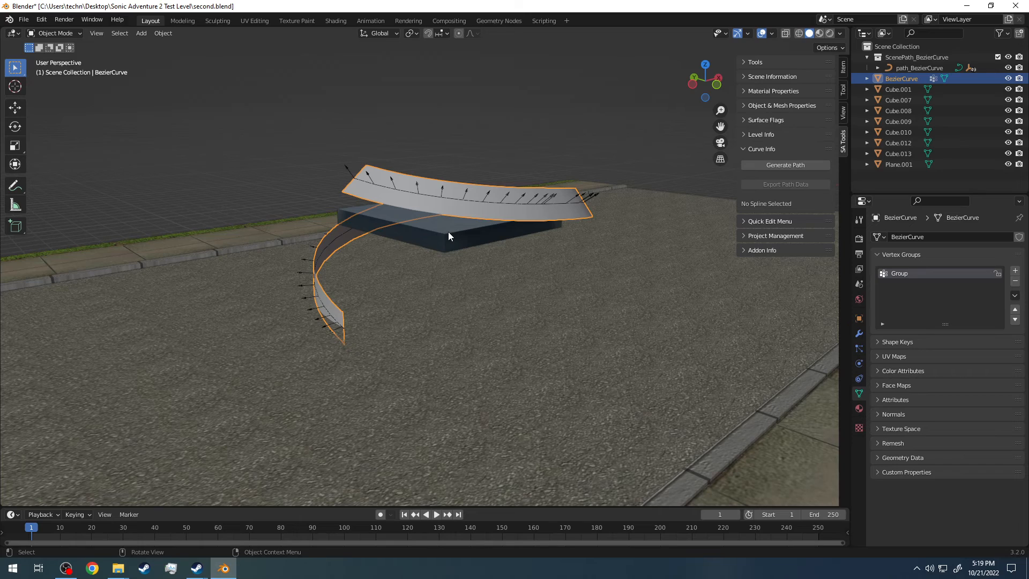
Examine the generated path's direction arrows along the spiral ribbon from several sides, down to its lower end
{"action": "middle_click_drag", "start_coordinate": [449, 233], "coordinate": [397, 190]}
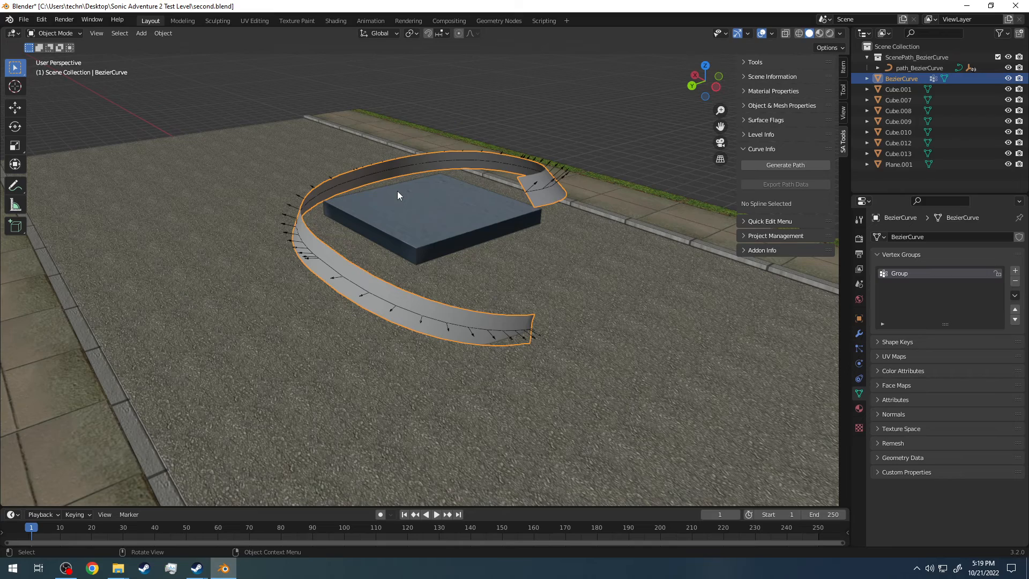
{"action": "middle_click_drag", "start_coordinate": [397, 191], "coordinate": [432, 220]}
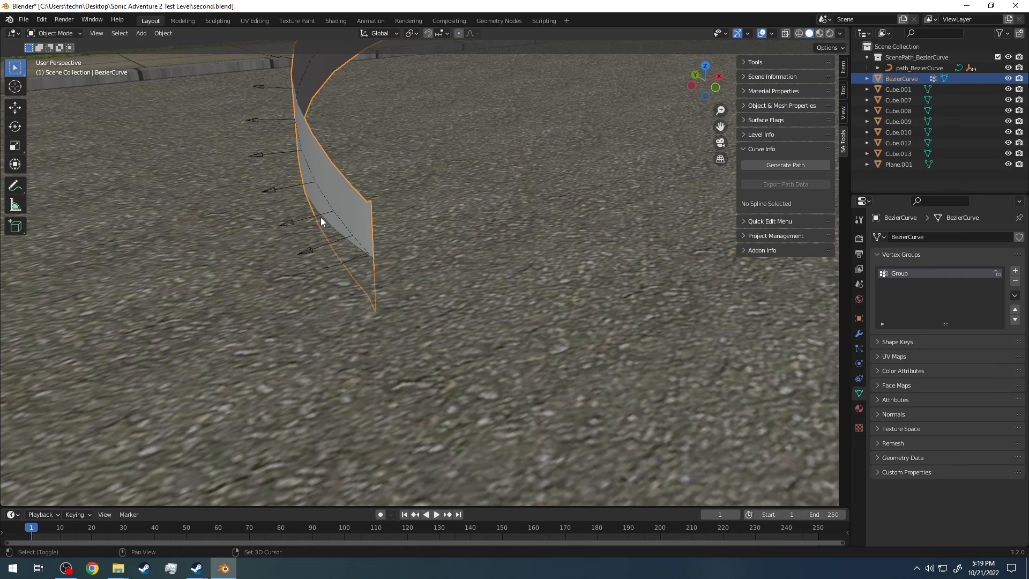
{"action": "middle_click_drag", "start_coordinate": [322, 221], "coordinate": [370, 214], "text": "shift"}
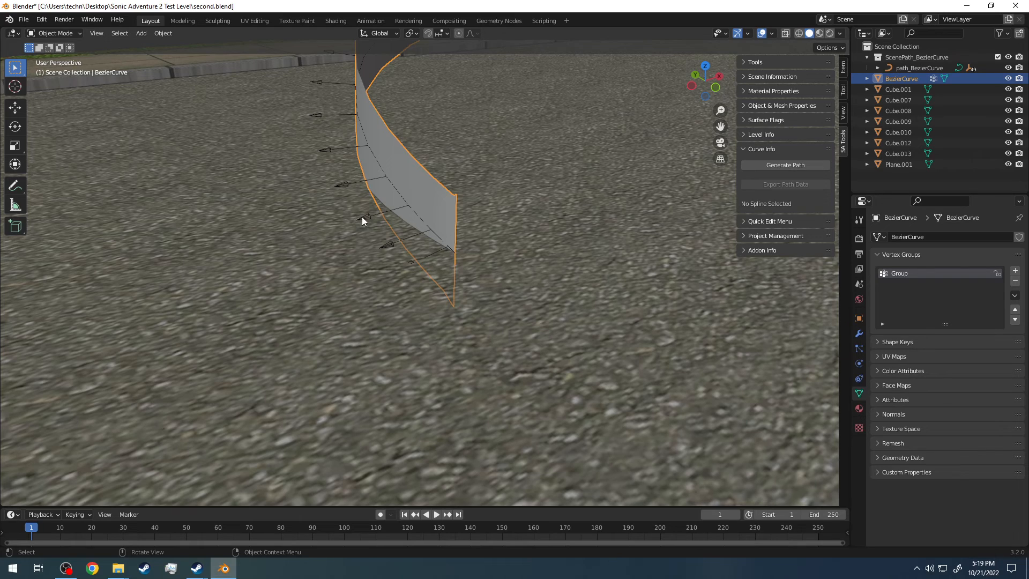
{"action": "middle_click_drag", "start_coordinate": [362, 216], "coordinate": [527, 264]}
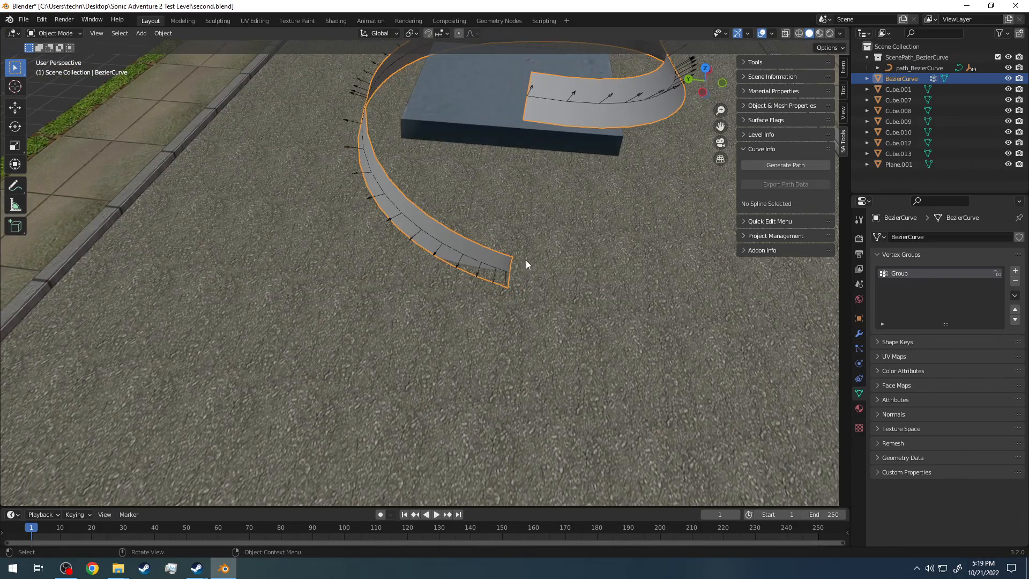
{"action": "middle_click_drag", "start_coordinate": [294, 111], "coordinate": [349, 159]}
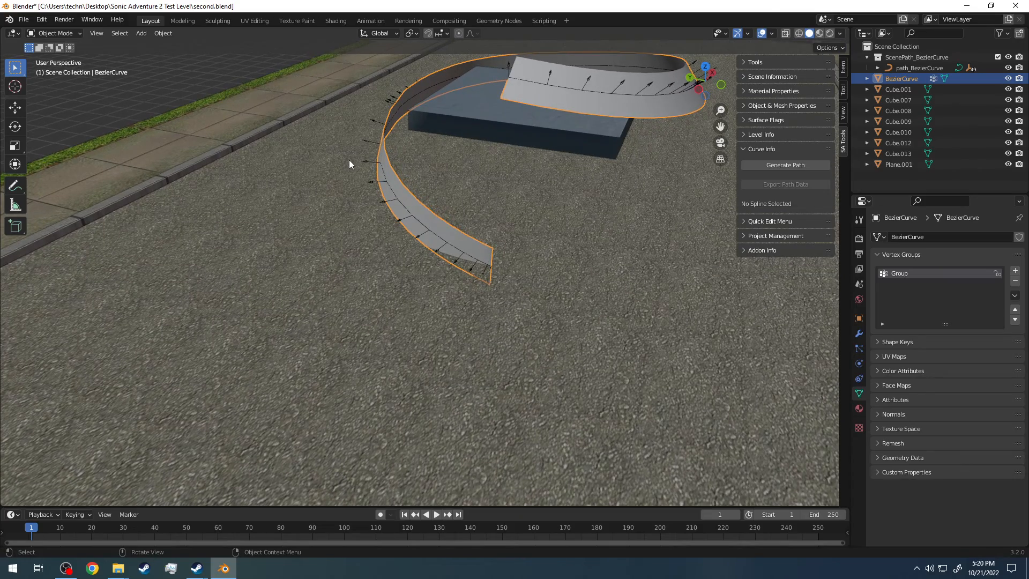
Undo the path generation and the vertex group, and return to editing the ribbon mesh with the box selection tool
{"action": "key", "text": "Tab"}
{"action": "middle_click_drag", "start_coordinate": [361, 163], "coordinate": [482, 209]}
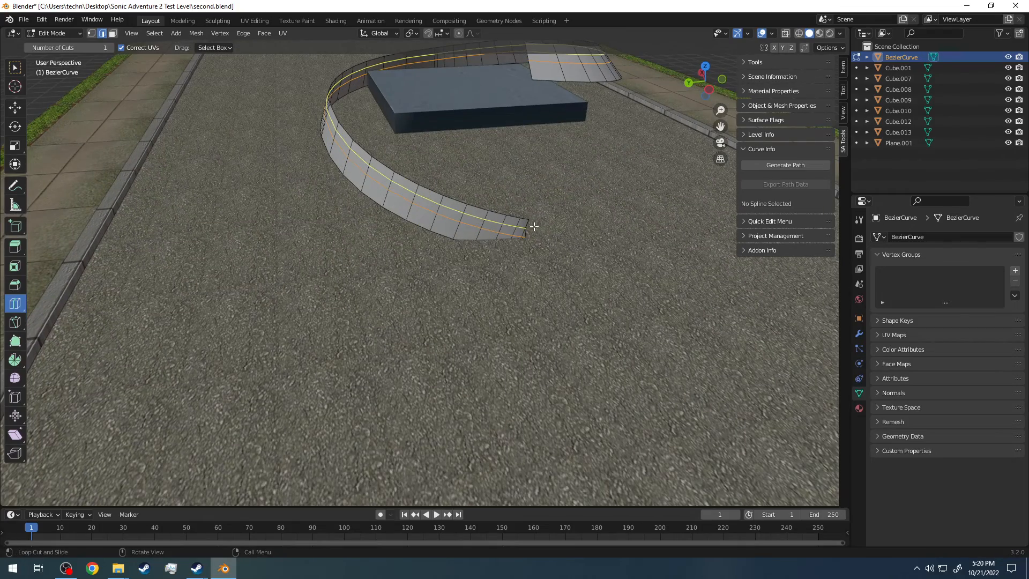
{"action": "scroll", "coordinate": [518, 234], "scroll_direction": "up", "scroll_amount": 5}
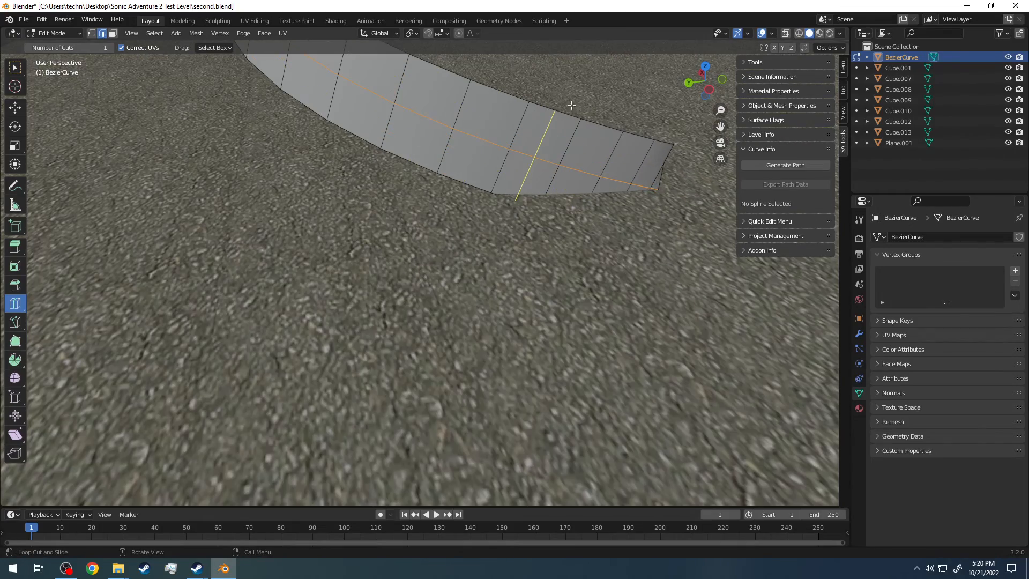
{"action": "middle_click_drag", "start_coordinate": [572, 106], "coordinate": [484, 183]}
{"action": "scroll", "coordinate": [465, 199], "scroll_direction": "up", "scroll_amount": 4}
{"action": "left_click", "coordinate": [16, 68]}
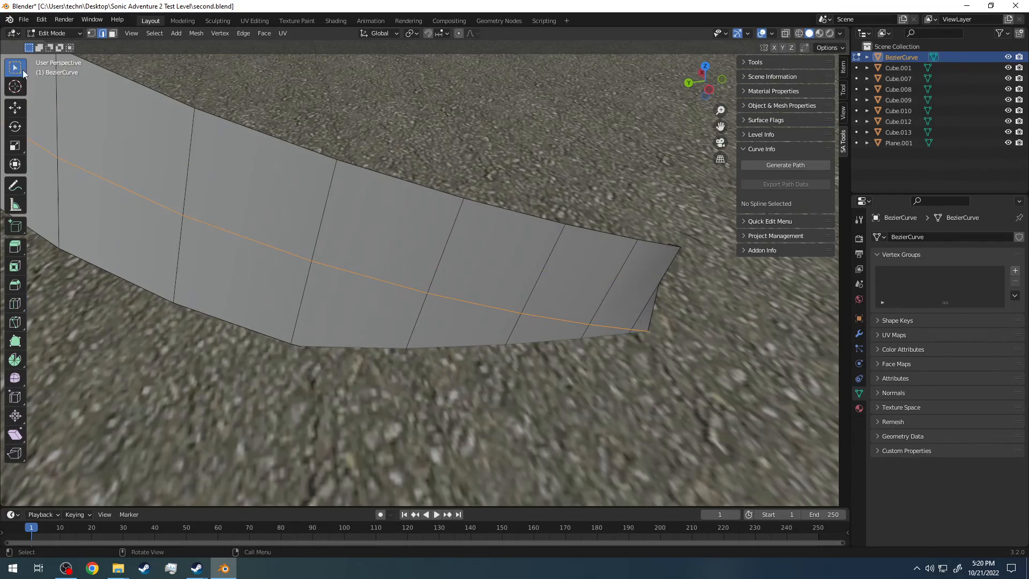
Examine the cross-edges at the ribbon's lower end in vertex selection mode, picking a vertex on its upper edge
{"action": "scroll", "coordinate": [244, 127], "scroll_direction": "down", "scroll_amount": 9}
{"action": "scroll", "coordinate": [284, 153], "scroll_direction": "down", "scroll_amount": 3}
{"action": "scroll", "coordinate": [482, 257], "scroll_direction": "up", "scroll_amount": 10}
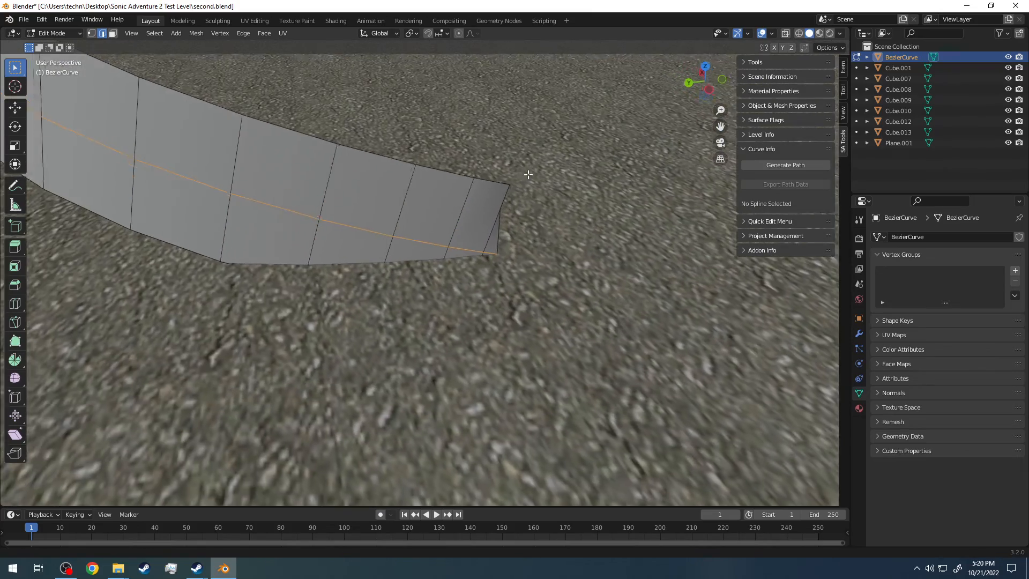
{"action": "middle_click_drag", "start_coordinate": [528, 175], "coordinate": [293, 105], "text": "shift"}
{"action": "left_click", "coordinate": [93, 33]}
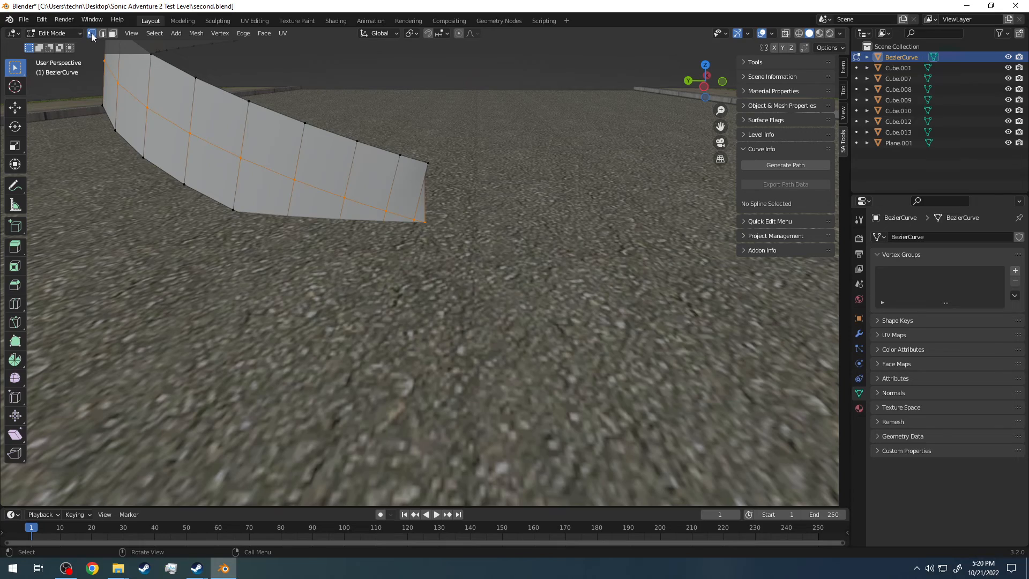
{"action": "middle_click_drag", "start_coordinate": [113, 96], "coordinate": [286, 132]}
{"action": "mouse_move", "coordinate": [476, 198]}
{"action": "middle_mouse_down"}
{"action": "mouse_move", "coordinate": [378, 187]}
{"action": "mouse_move", "coordinate": [477, 198]}
{"action": "mouse_move", "coordinate": [465, 195]}
{"action": "middle_mouse_up"}
{"action": "middle_click_drag", "start_coordinate": [253, 153], "coordinate": [430, 183]}
{"action": "middle_click_drag", "start_coordinate": [412, 224], "coordinate": [335, 199]}
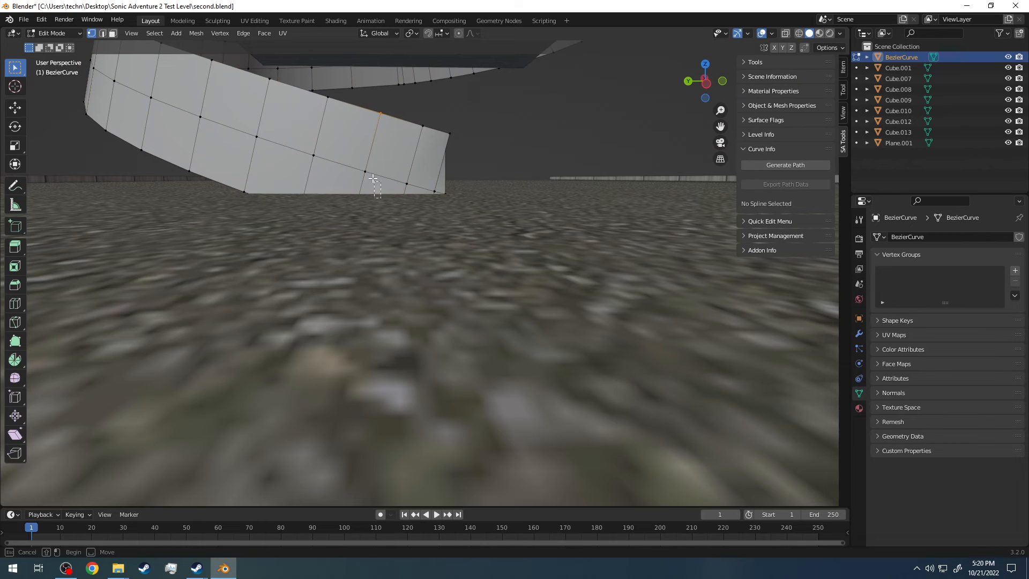
{"action": "middle_click_drag", "start_coordinate": [358, 184], "coordinate": [378, 177]}
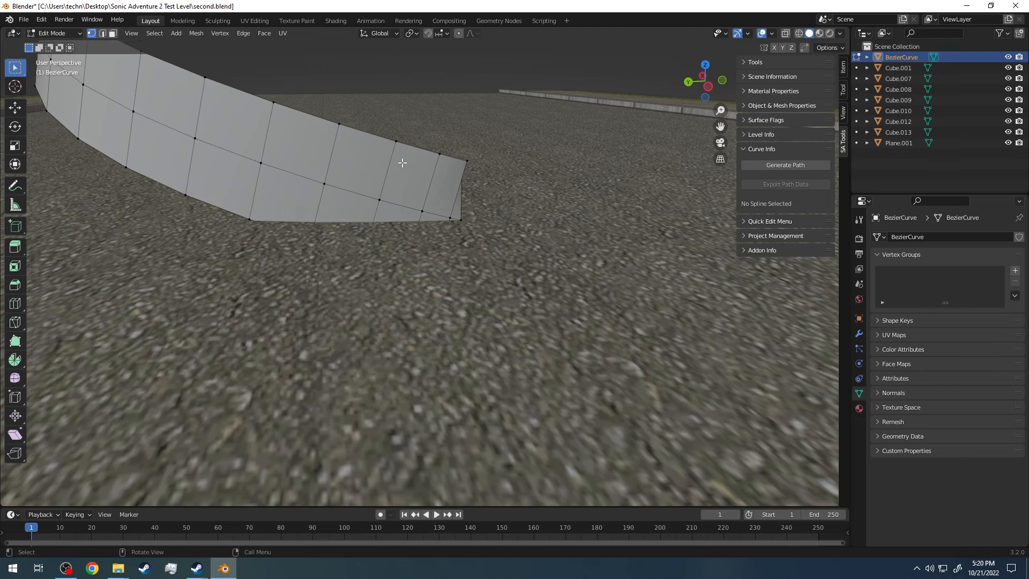
{"action": "middle_click_drag", "start_coordinate": [368, 172], "coordinate": [402, 128]}
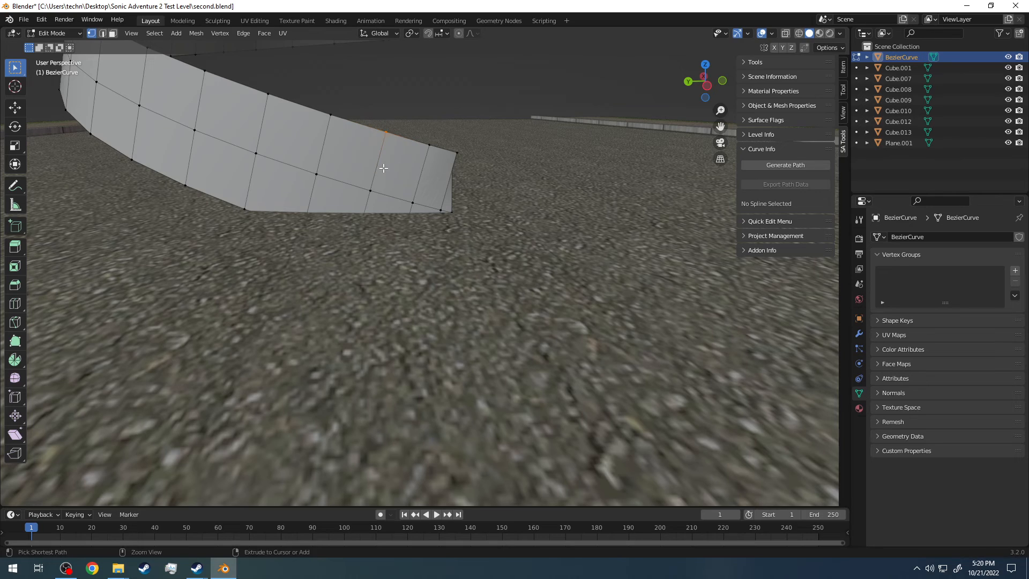
{"action": "left_click", "coordinate": [392, 136], "text": "ctrl"}
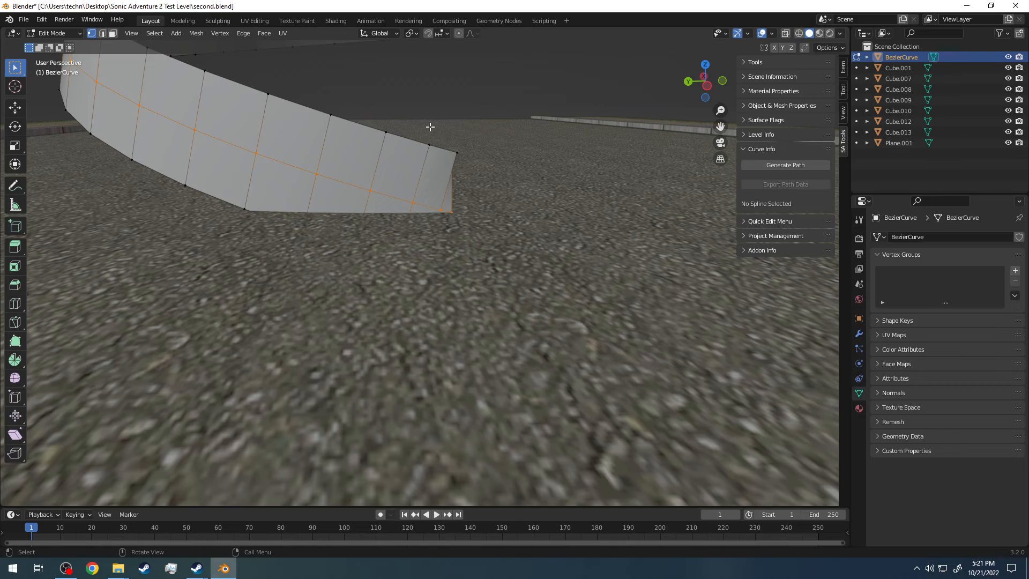
Undo the ribbon's centre loop cut, select the whole mesh and set vertex selection mode
{"action": "key", "text": "2"}
{"action": "key", "text": "3"}
{"action": "key", "text": "a"}
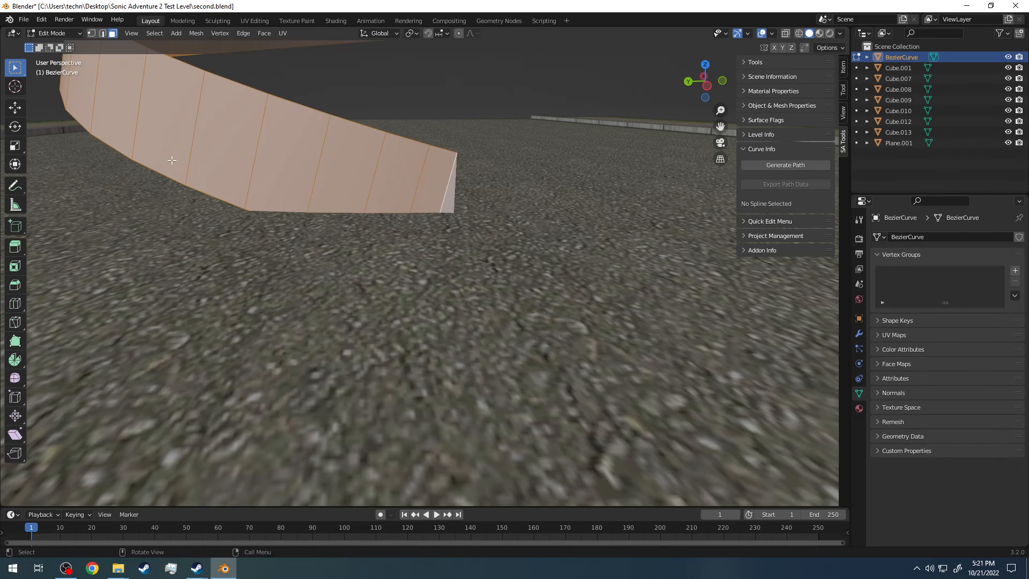
{"action": "scroll", "coordinate": [171, 160], "scroll_direction": "down", "scroll_amount": 7}
{"action": "middle_click_drag", "start_coordinate": [456, 138], "coordinate": [357, 132]}
{"action": "scroll", "coordinate": [285, 199], "scroll_direction": "up", "scroll_amount": 3}
{"action": "left_click", "coordinate": [90, 32]}
{"action": "left_click", "coordinate": [66, 33]}
{"action": "middle_click_drag", "start_coordinate": [61, 161], "coordinate": [225, 154]}
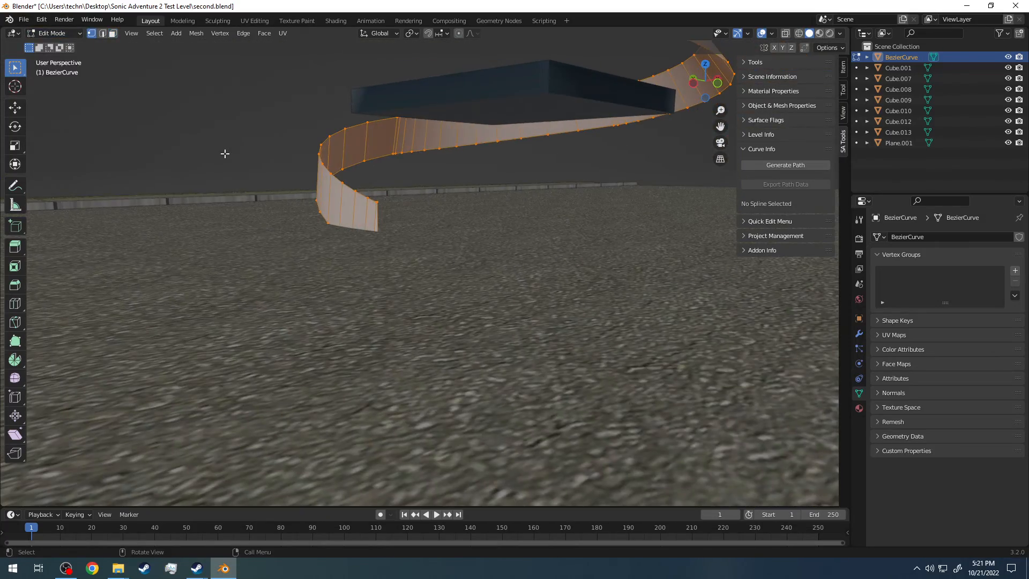
Select both vertices of the ribbon's lower end edge and rotate them about 90° in the front view to lay the edge flat
{"action": "left_click", "coordinate": [450, 184]}
{"action": "middle_click_drag", "start_coordinate": [348, 233], "coordinate": [376, 230]}
{"action": "scroll", "coordinate": [369, 234], "scroll_direction": "up", "scroll_amount": 4}
{"action": "left_click_drag", "start_coordinate": [370, 248], "coordinate": [380, 236]}
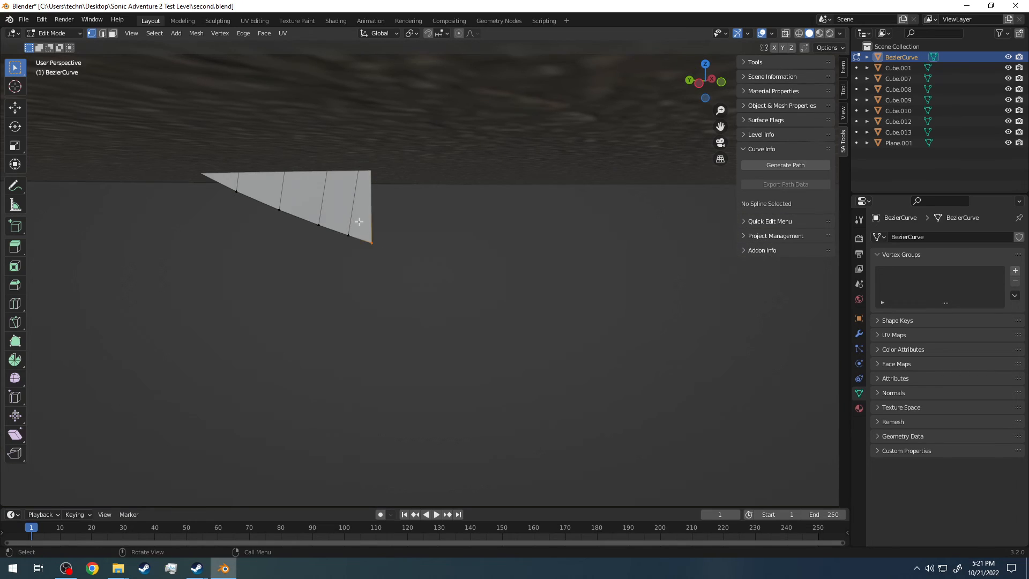
{"action": "middle_click_drag", "start_coordinate": [359, 222], "coordinate": [385, 231]}
{"action": "scroll", "coordinate": [457, 130], "scroll_direction": "up", "scroll_amount": 4}
{"action": "middle_click_drag", "start_coordinate": [482, 113], "coordinate": [453, 244], "text": "shift"}
{"action": "scroll", "coordinate": [378, 147], "scroll_direction": "up", "scroll_amount": 2}
{"action": "scroll", "coordinate": [218, 108], "scroll_direction": "down", "scroll_amount": 1}
{"action": "middle_click_drag", "start_coordinate": [218, 108], "coordinate": [303, 177], "text": "shift"}
{"action": "scroll", "coordinate": [450, 252], "scroll_direction": "up", "scroll_amount": 1}
{"action": "scroll", "coordinate": [323, 243], "scroll_direction": "down", "scroll_amount": 1}
{"action": "scroll", "coordinate": [365, 284], "scroll_direction": "up", "scroll_amount": 1}
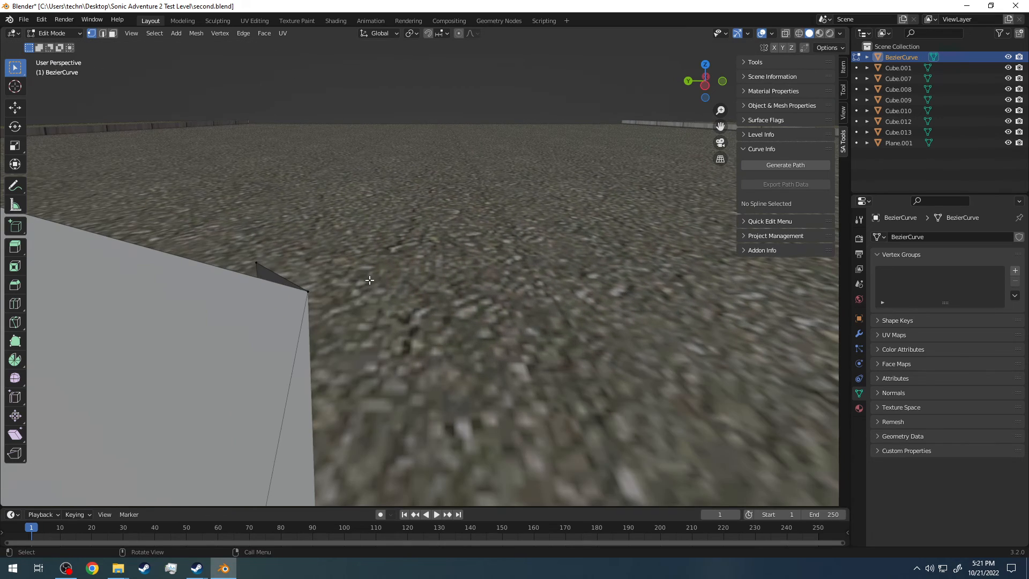
{"action": "scroll", "coordinate": [328, 255], "scroll_direction": "up", "scroll_amount": 2}
{"action": "scroll", "coordinate": [244, 236], "scroll_direction": "down", "scroll_amount": 3}
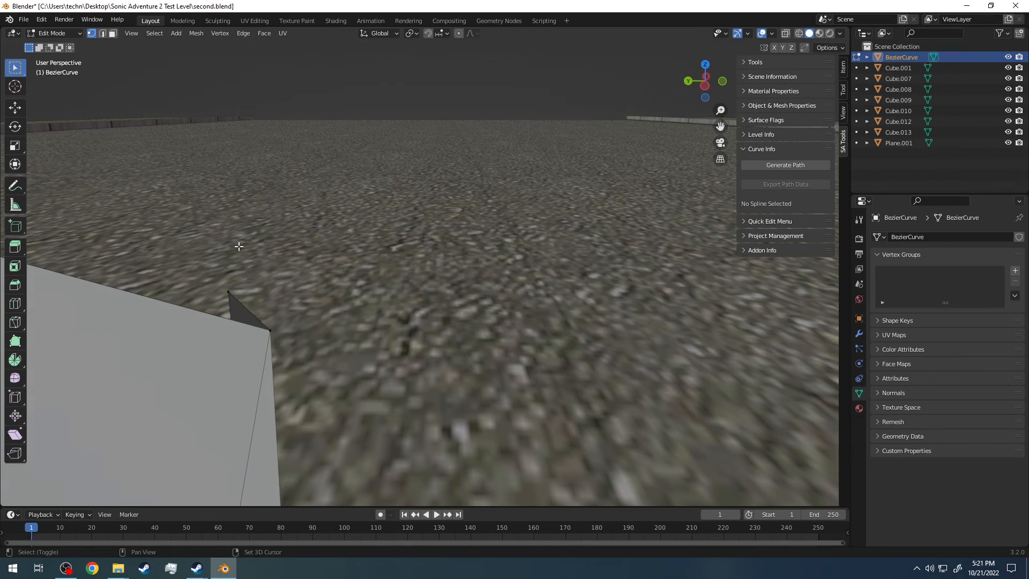
{"action": "middle_click_drag", "start_coordinate": [218, 282], "coordinate": [369, 293]}
{"action": "middle_click_drag", "start_coordinate": [232, 329], "coordinate": [246, 353]}
{"action": "scroll", "coordinate": [428, 252], "scroll_direction": "down", "scroll_amount": 3}
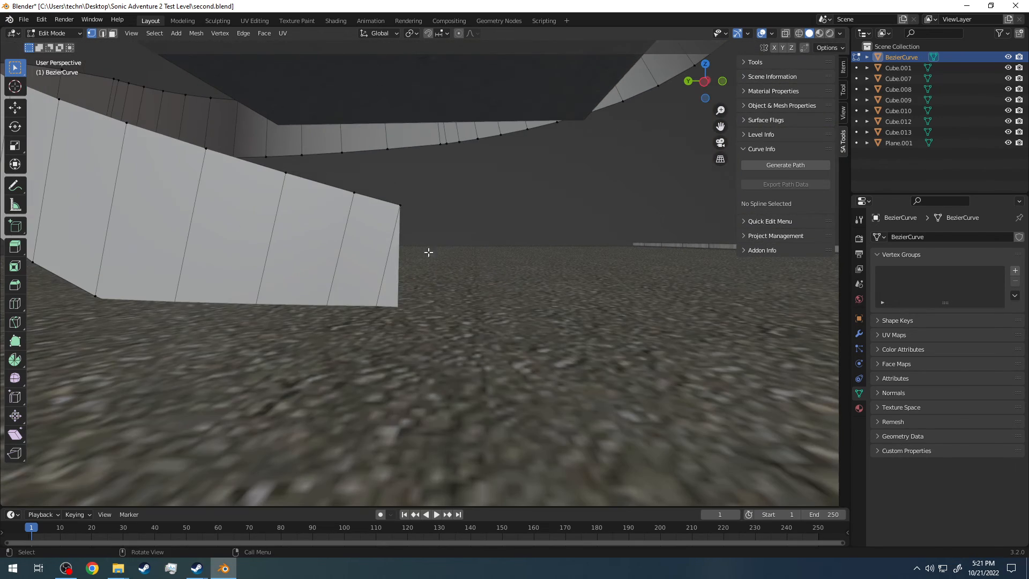
{"action": "left_click", "coordinate": [722, 81]}
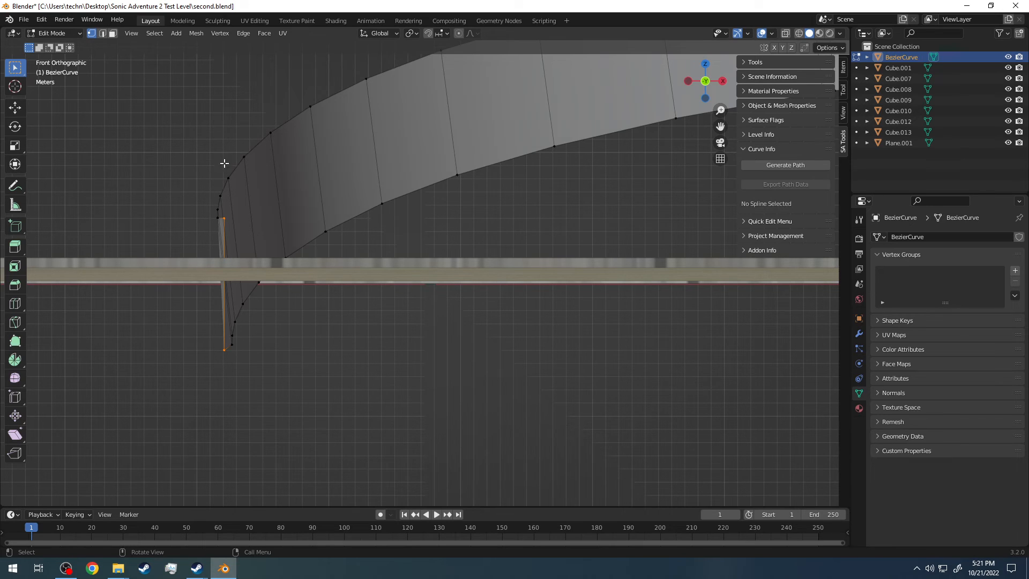
{"action": "key", "text": "r"}
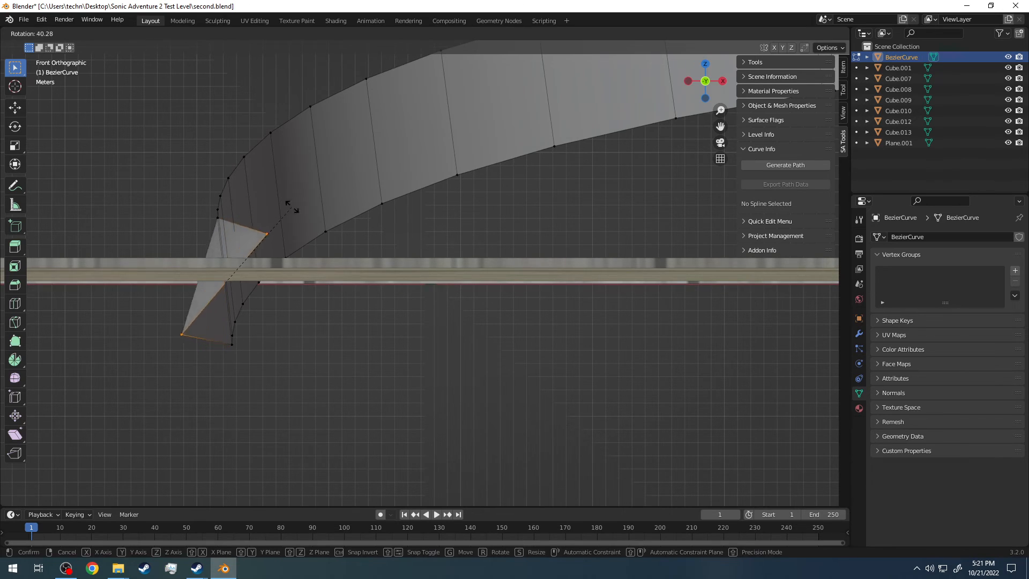
{"action": "left_click", "coordinate": [323, 288]}
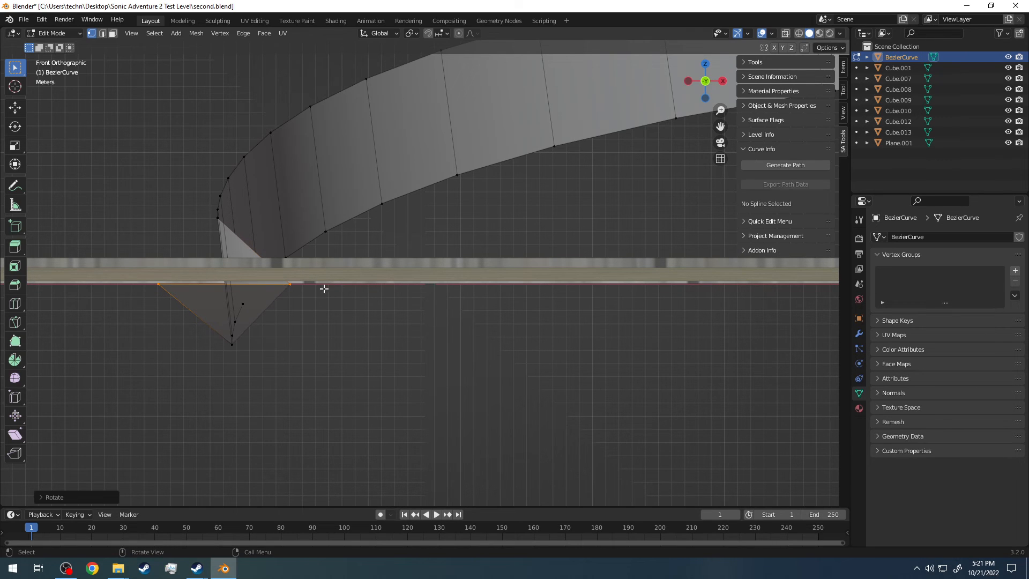
Rotate the second cross-edge from the ribbon's lower end about 93° in the front view
{"action": "middle_click_drag", "start_coordinate": [188, 286], "coordinate": [299, 251]}
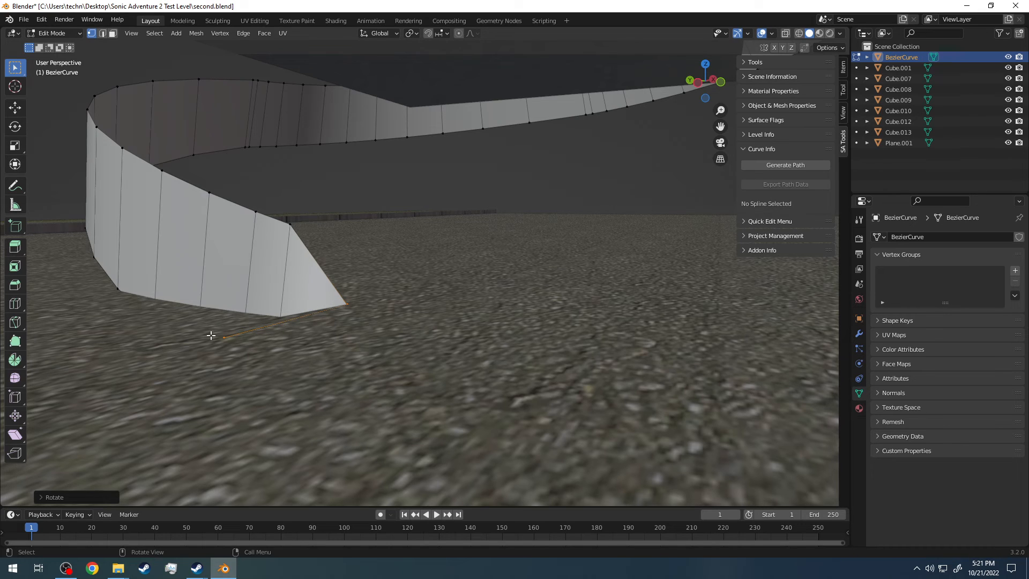
{"action": "middle_click_drag", "start_coordinate": [279, 282], "coordinate": [402, 244]}
{"action": "middle_click_drag", "start_coordinate": [423, 207], "coordinate": [372, 314]}
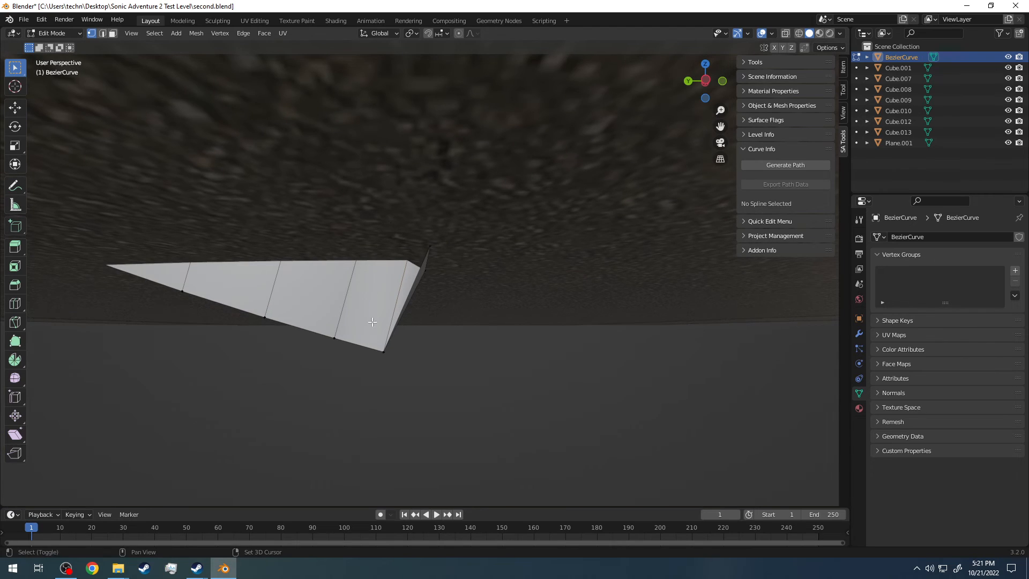
{"action": "left_click", "coordinate": [722, 81]}
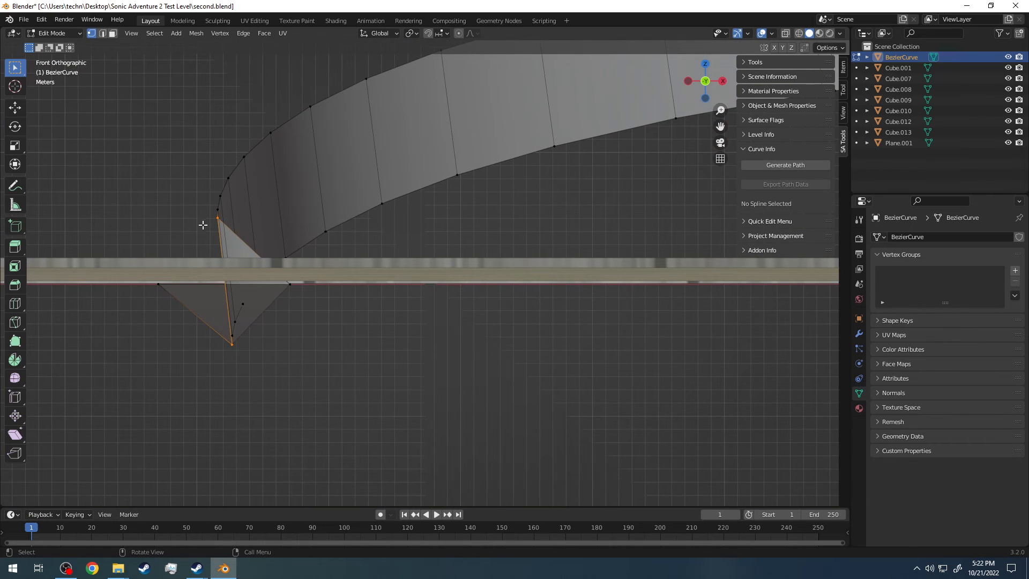
{"action": "key", "text": "r"}
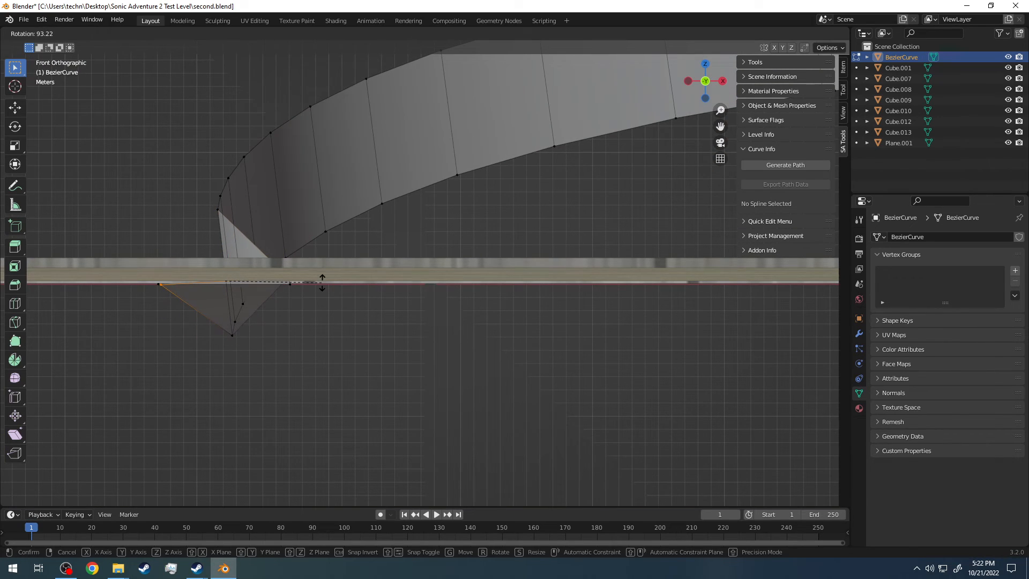
{"action": "left_click", "coordinate": [321, 284]}
Rotate the third cross-edge from the ribbon's lower end towards horizontal in the front view
{"action": "middle_click_drag", "start_coordinate": [193, 211], "coordinate": [342, 290]}
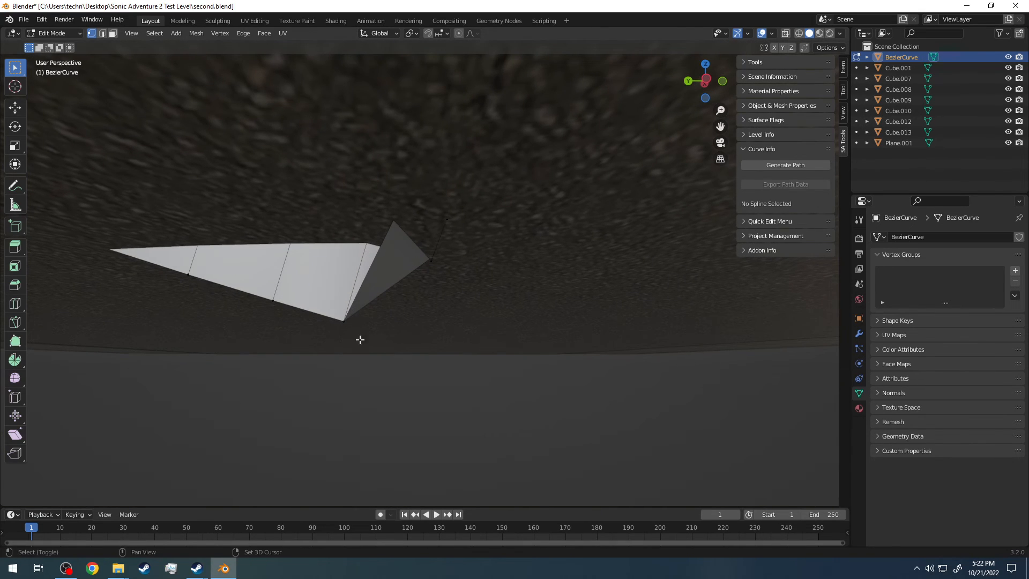
{"action": "left_click", "coordinate": [722, 81]}
{"action": "key", "text": "r"}
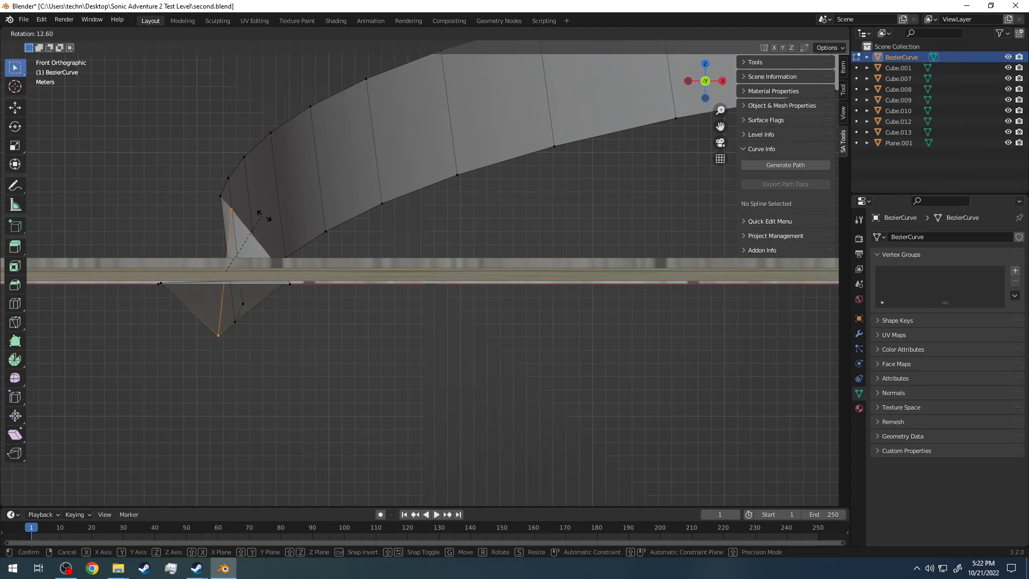
{"action": "left_click", "coordinate": [323, 303]}
Rotate the fourth cross-edge from the ribbon's lower end about 90° in the front view
{"action": "middle_click_drag", "start_coordinate": [321, 306], "coordinate": [253, 225]}
{"action": "left_click_drag", "start_coordinate": [280, 303], "coordinate": [313, 332], "text": "shift"}
{"action": "left_click", "coordinate": [717, 85]}
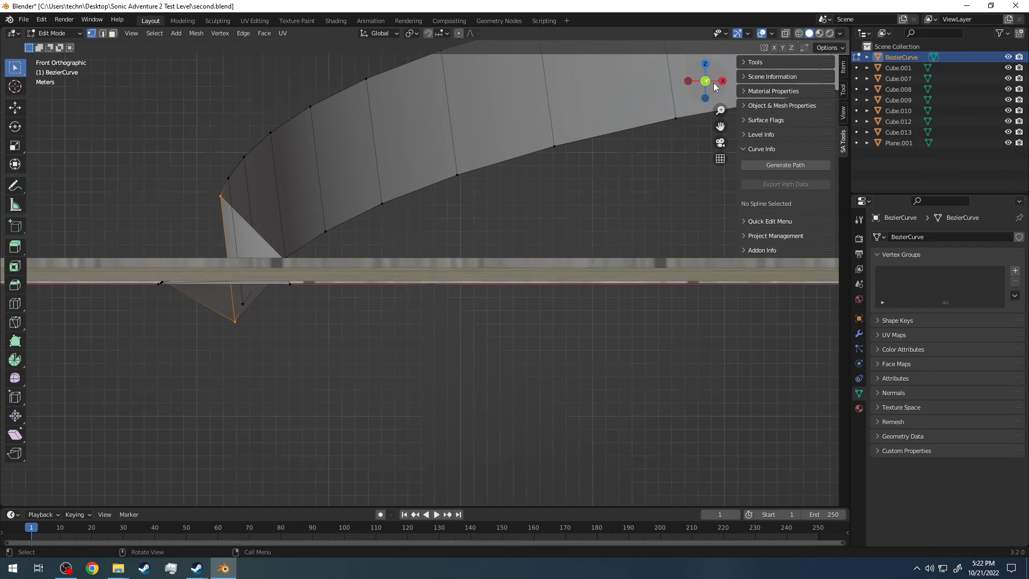
{"action": "key", "text": "r"}
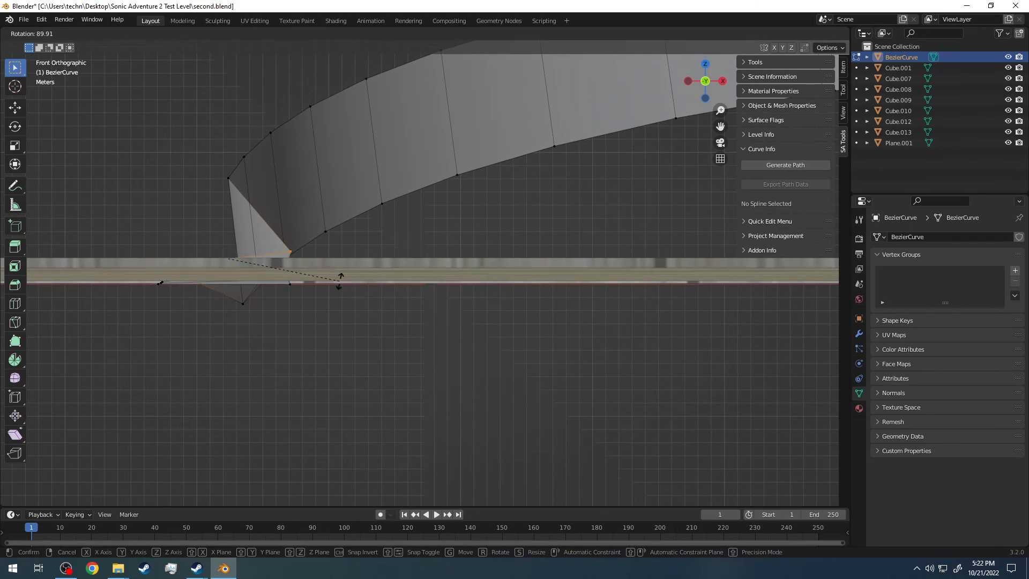
{"action": "left_click", "coordinate": [340, 272]}
Select the fifth cross-edge from the ribbon's lower end and rotate it about 80° in the front view
{"action": "middle_click_drag", "start_coordinate": [340, 272], "coordinate": [336, 225]}
{"action": "key", "text": "ctrl+z"}
{"action": "left_click_drag", "start_coordinate": [335, 173], "coordinate": [384, 188], "text": "shift"}
{"action": "left_click_drag", "start_coordinate": [370, 218], "coordinate": [318, 145], "text": "shift"}
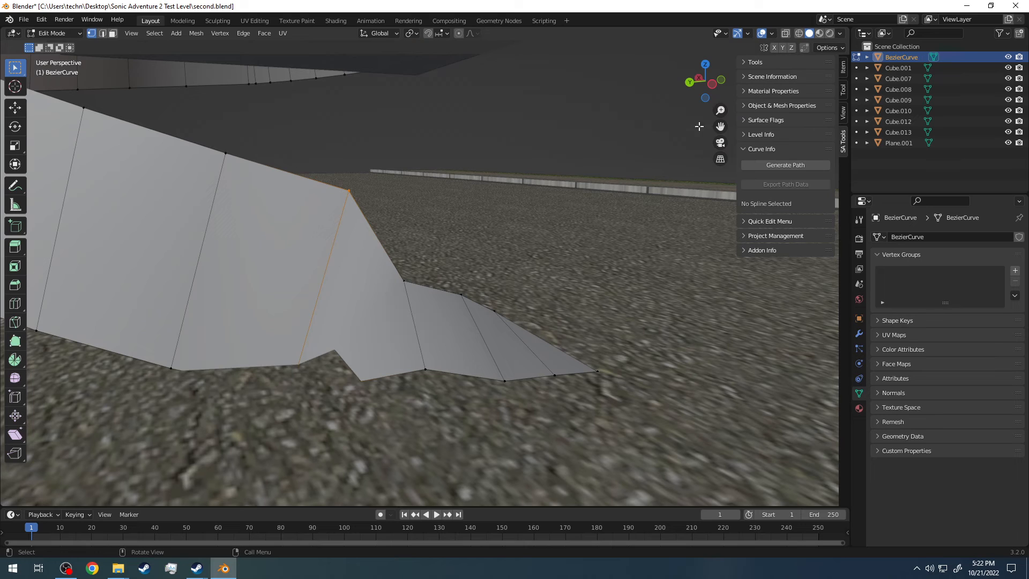
{"action": "left_click", "coordinate": [722, 80]}
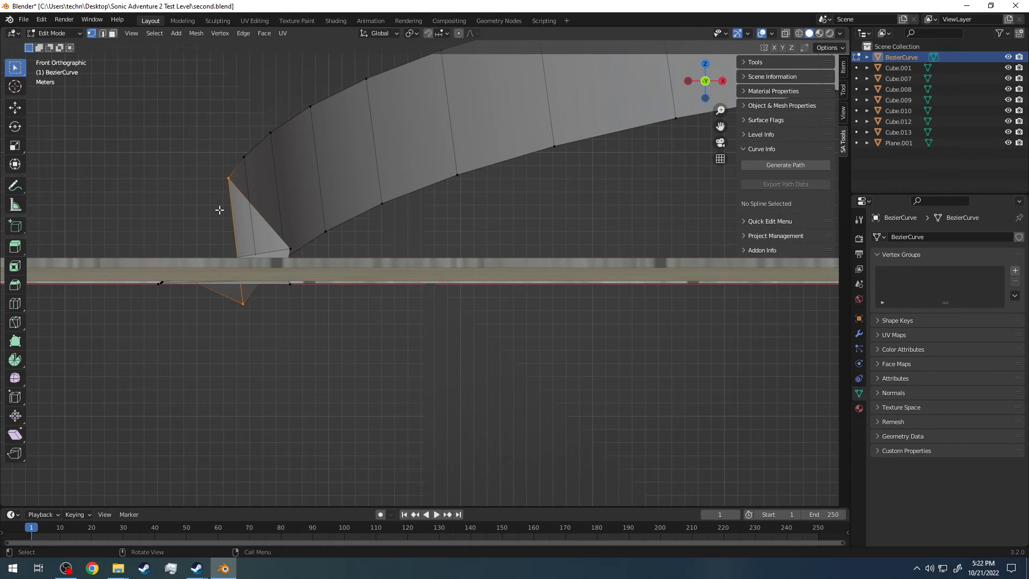
{"action": "key", "text": "r"}
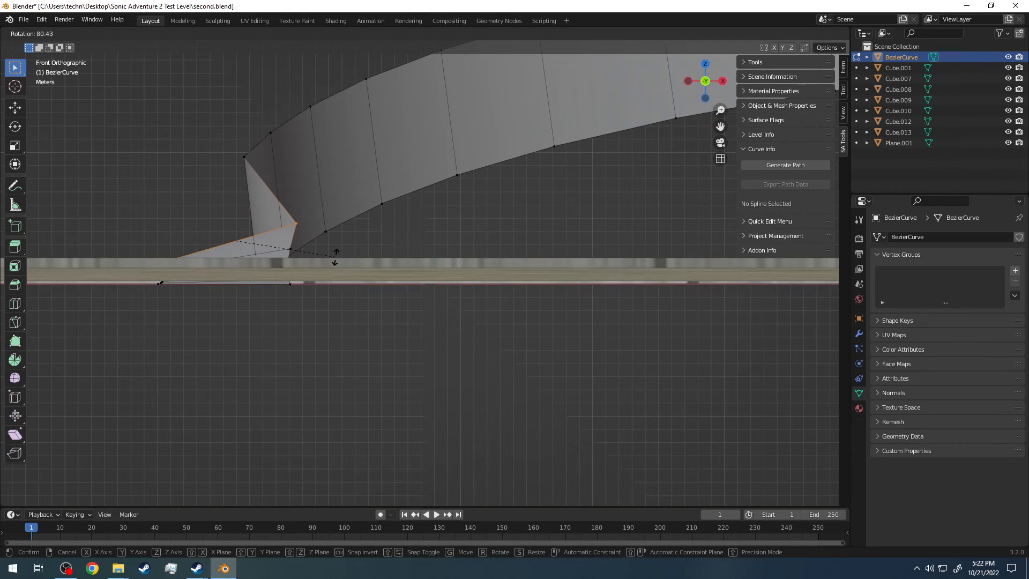
{"action": "left_click", "coordinate": [334, 262]}
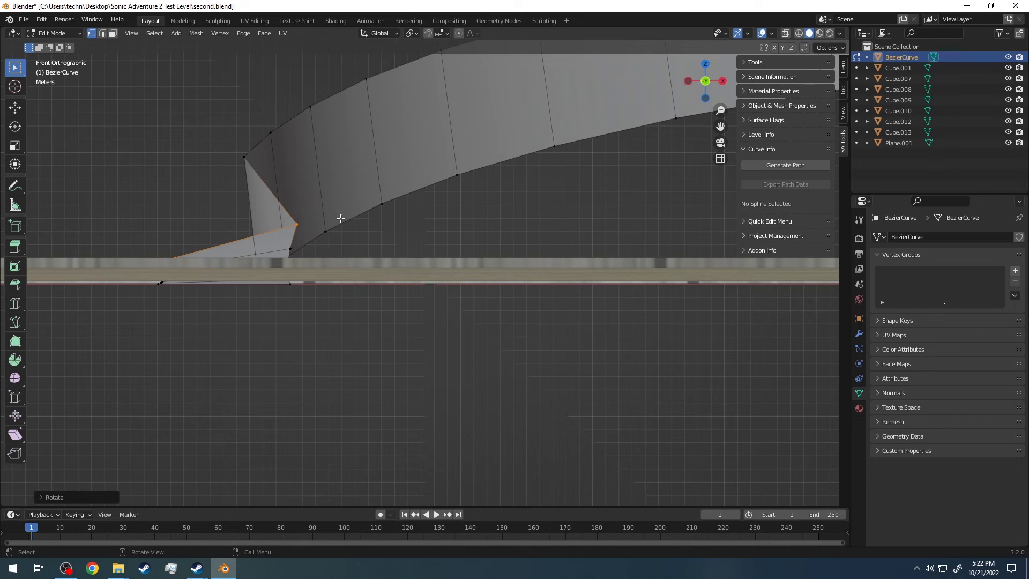
Select the sixth cross-edge from the ribbon's lower end and rotate it about 78° in the front view
{"action": "left_click_drag", "start_coordinate": [722, 73], "coordinate": [225, 145]}
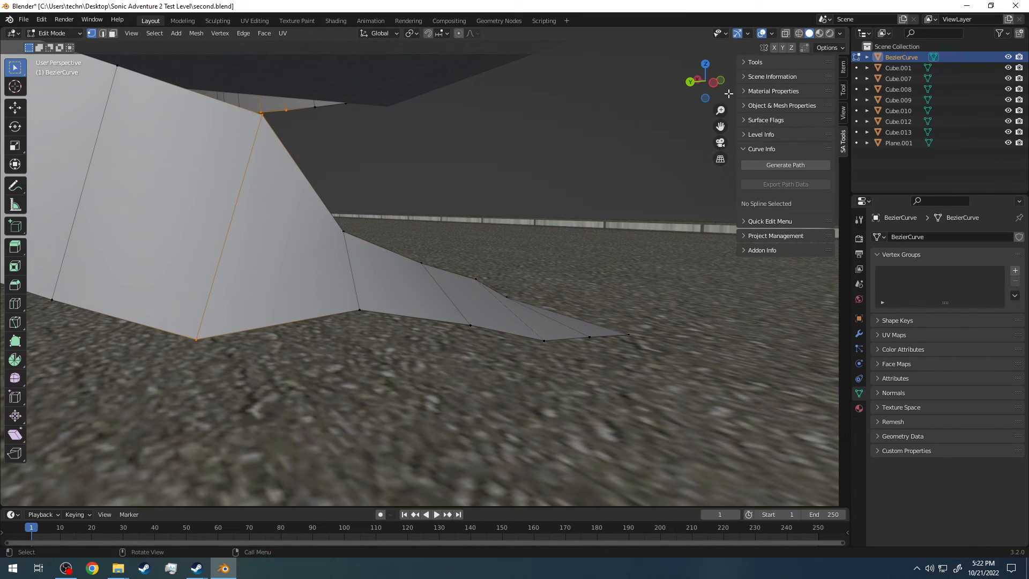
{"action": "left_click", "coordinate": [262, 116]}
{"action": "left_click", "coordinate": [721, 80]}
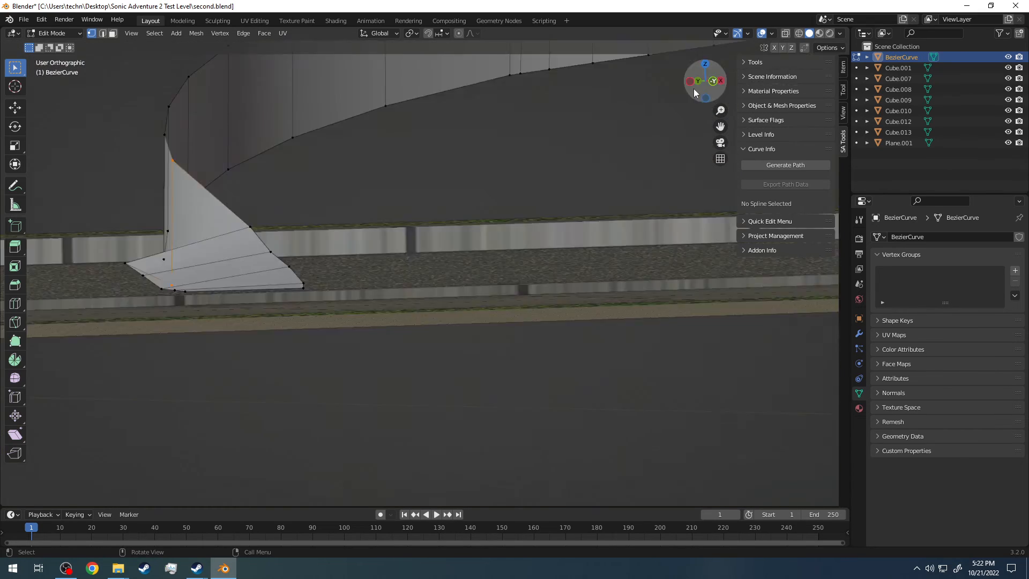
{"action": "key", "text": "r"}
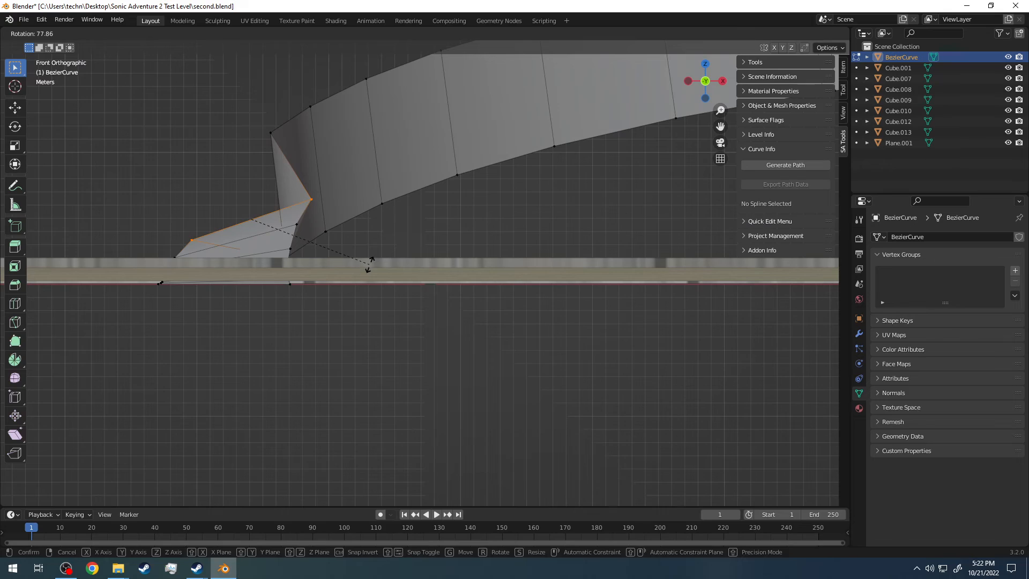
{"action": "left_click", "coordinate": [307, 182]}
Select the seventh cross-edge from the ribbon's lower end and rotate it towards horizontal in the front view
{"action": "middle_click_drag", "start_coordinate": [307, 182], "coordinate": [286, 301]}
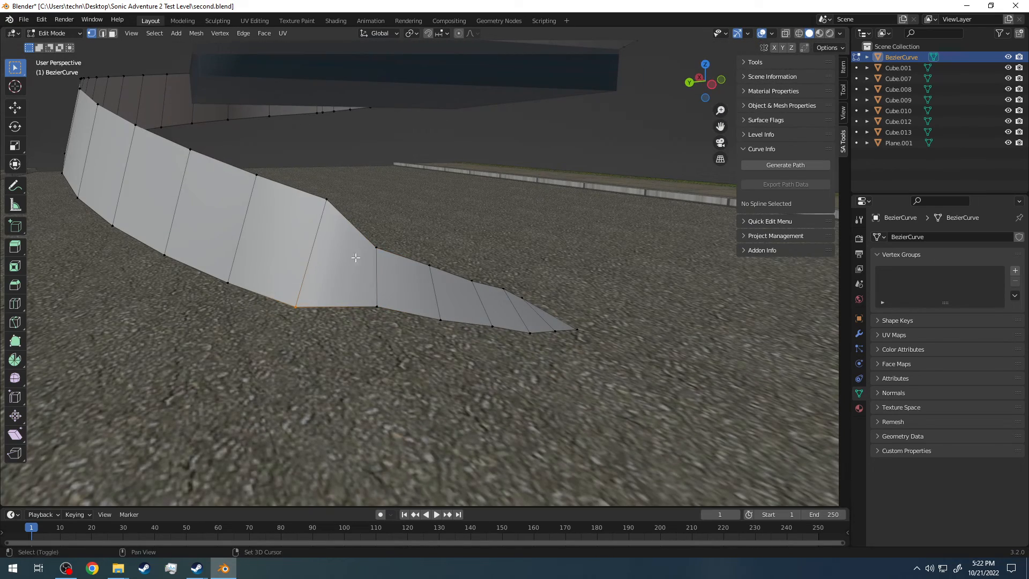
{"action": "left_click", "coordinate": [721, 79]}
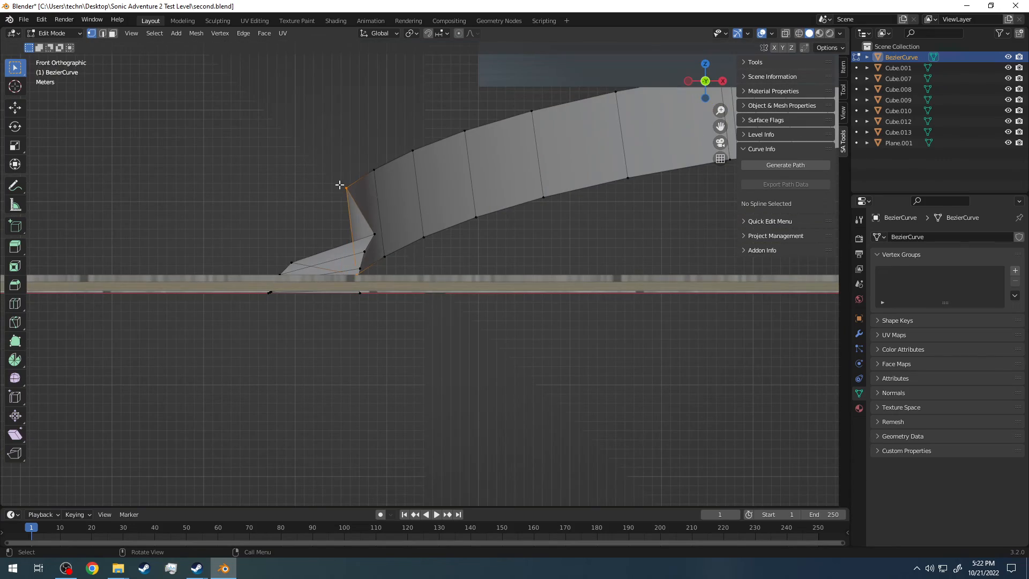
{"action": "key", "text": "r"}
{"action": "left_click", "coordinate": [404, 202]}
Select the eighth cross-edge from the ribbon's lower end and rotate it about 60° in the front view
{"action": "middle_click_drag", "start_coordinate": [323, 182], "coordinate": [386, 218]}
{"action": "left_click", "coordinate": [332, 171], "text": "shift"}
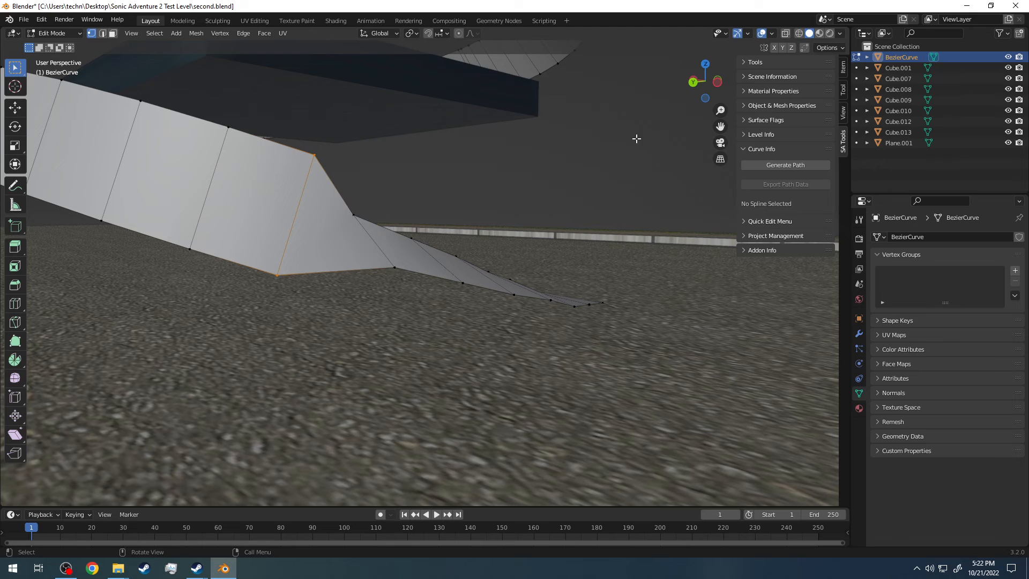
{"action": "left_click_drag", "start_coordinate": [697, 81], "coordinate": [723, 84]}
{"action": "left_click", "coordinate": [723, 83]}
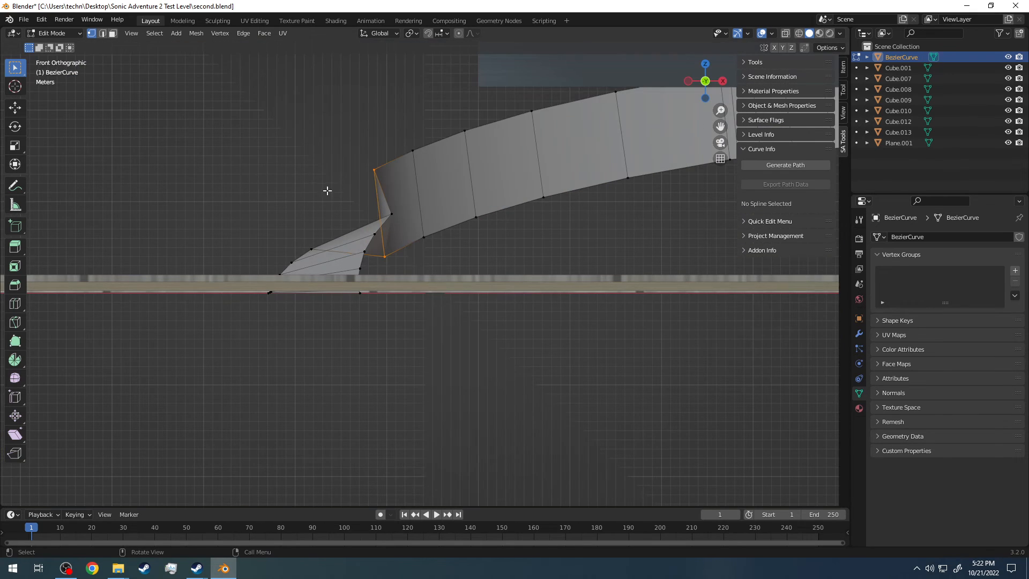
{"action": "key", "text": "r"}
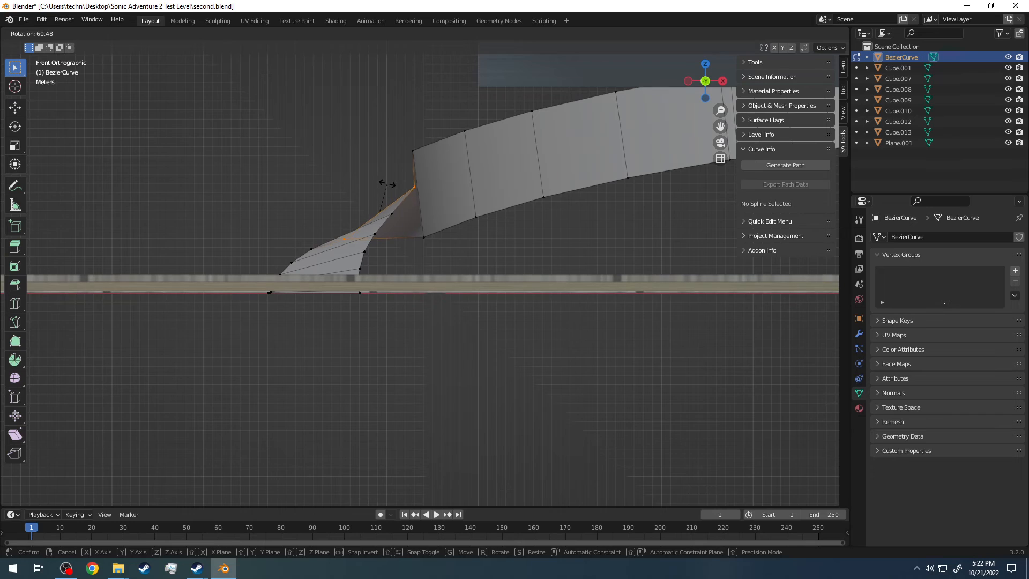
{"action": "left_click", "coordinate": [385, 184]}
Select the ninth cross-edge from the ribbon's lower end and rotate it about 49° in the front view
{"action": "middle_click_drag", "start_coordinate": [334, 183], "coordinate": [354, 186]}
{"action": "middle_click_drag", "start_coordinate": [474, 201], "coordinate": [477, 200]}
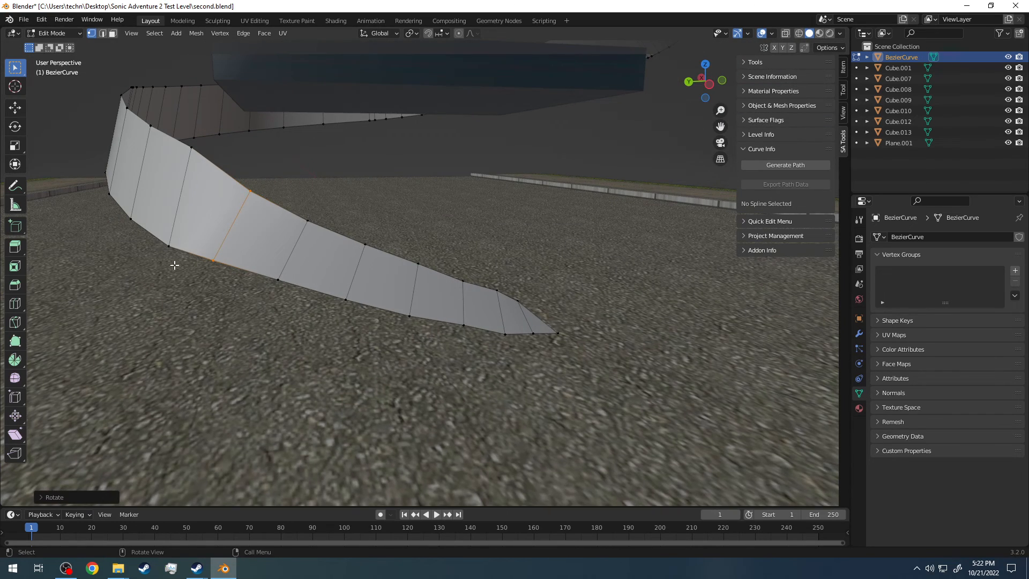
{"action": "left_click_drag", "start_coordinate": [180, 255], "coordinate": [160, 233]}
{"action": "left_click_drag", "start_coordinate": [208, 159], "coordinate": [185, 112], "text": "shift"}
{"action": "key", "text": "ctrl+z"}
{"action": "left_click_drag", "start_coordinate": [204, 162], "coordinate": [182, 142], "text": "shift"}
{"action": "left_click", "coordinate": [724, 82]}
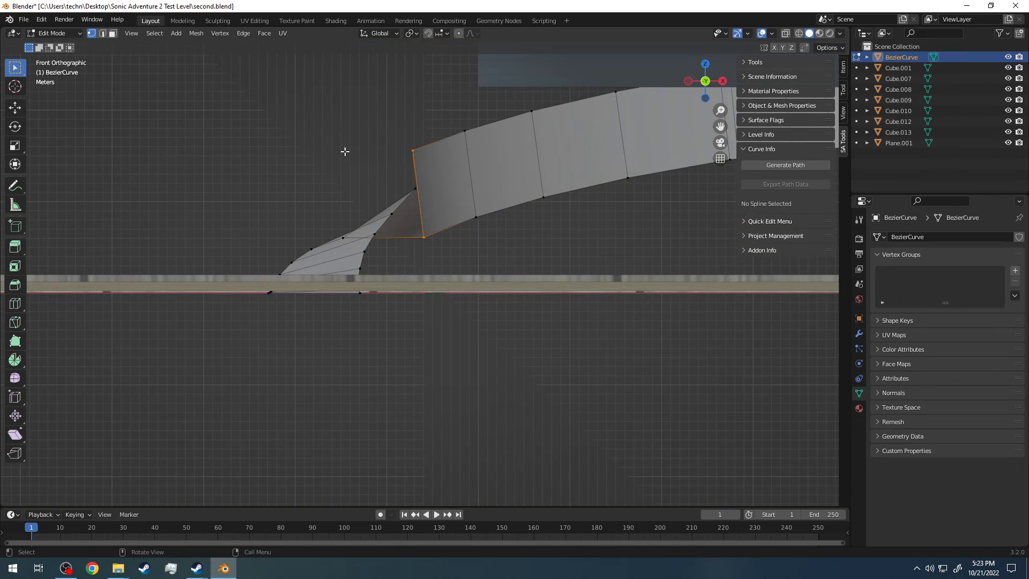
{"action": "key", "text": "r"}
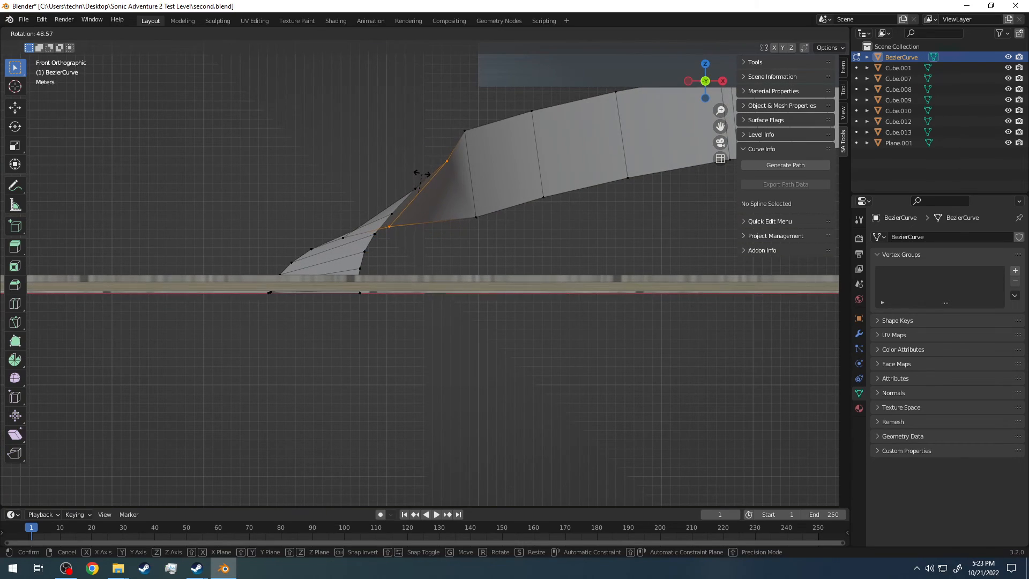
{"action": "left_click", "coordinate": [407, 172]}
Select the tenth cross-edge from the ribbon's lower end and tilt it slightly less than the ninth in the front view
{"action": "middle_click_drag", "start_coordinate": [407, 172], "coordinate": [482, 166]}
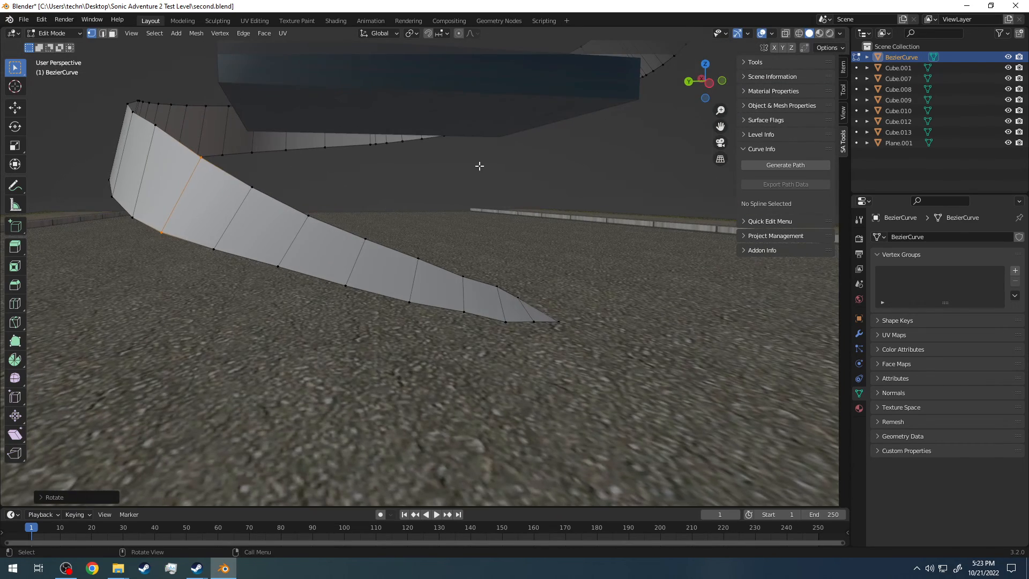
{"action": "left_click", "coordinate": [134, 217]}
{"action": "left_click", "coordinate": [156, 123], "text": "shift"}
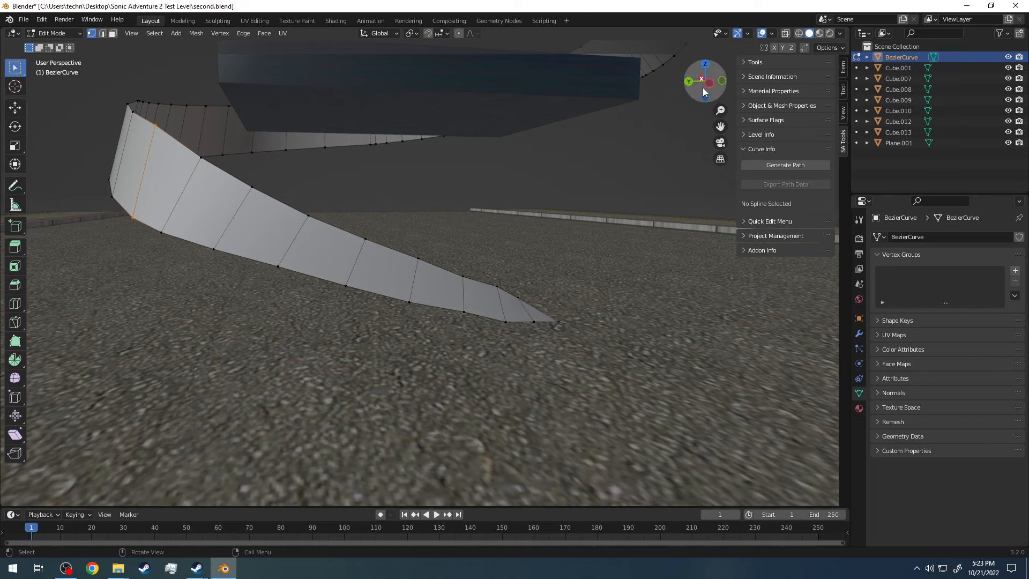
{"action": "left_click", "coordinate": [722, 81]}
{"action": "key", "text": "r"}
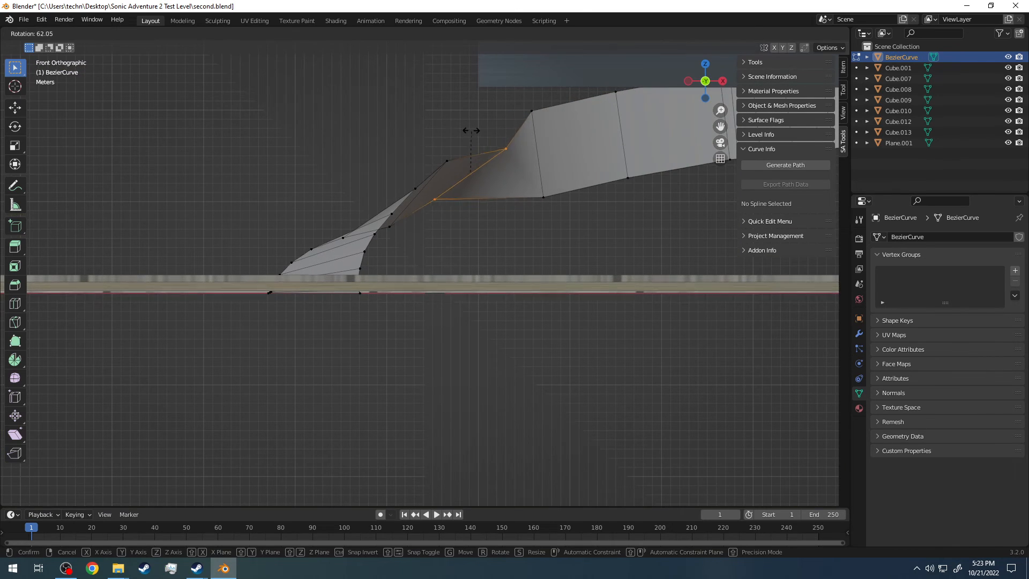
{"action": "left_click", "coordinate": [446, 106]}
Select the eleventh cross-edge from the ribbon's lower end and rotate it about 34° in the front view
{"action": "middle_click_drag", "start_coordinate": [445, 106], "coordinate": [139, 209]}
{"action": "left_click_drag", "start_coordinate": [171, 249], "coordinate": [158, 234]}
{"action": "left_click_drag", "start_coordinate": [198, 182], "coordinate": [173, 159], "text": "shift"}
{"action": "left_click", "coordinate": [719, 80]}
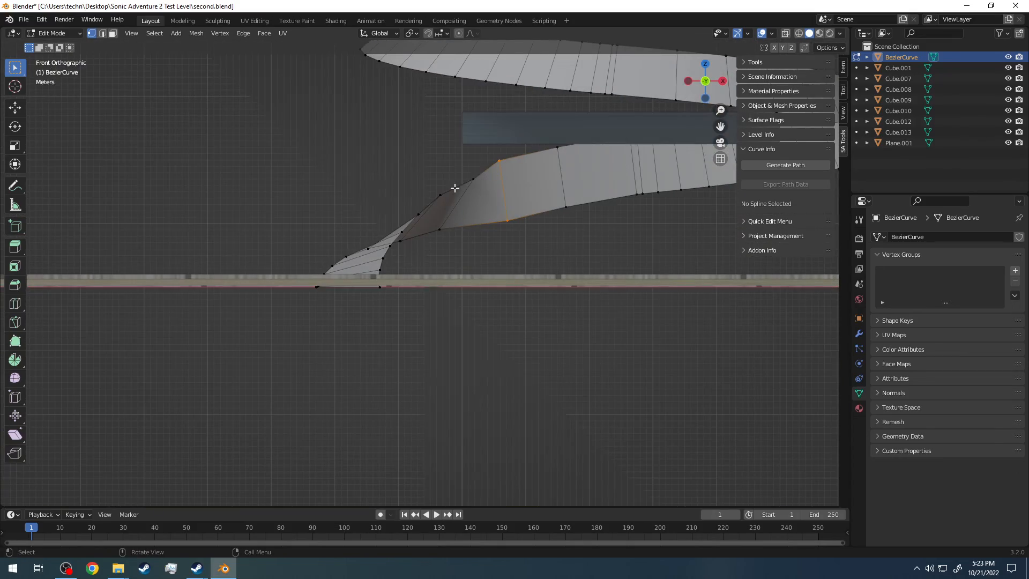
{"action": "key", "text": "r"}
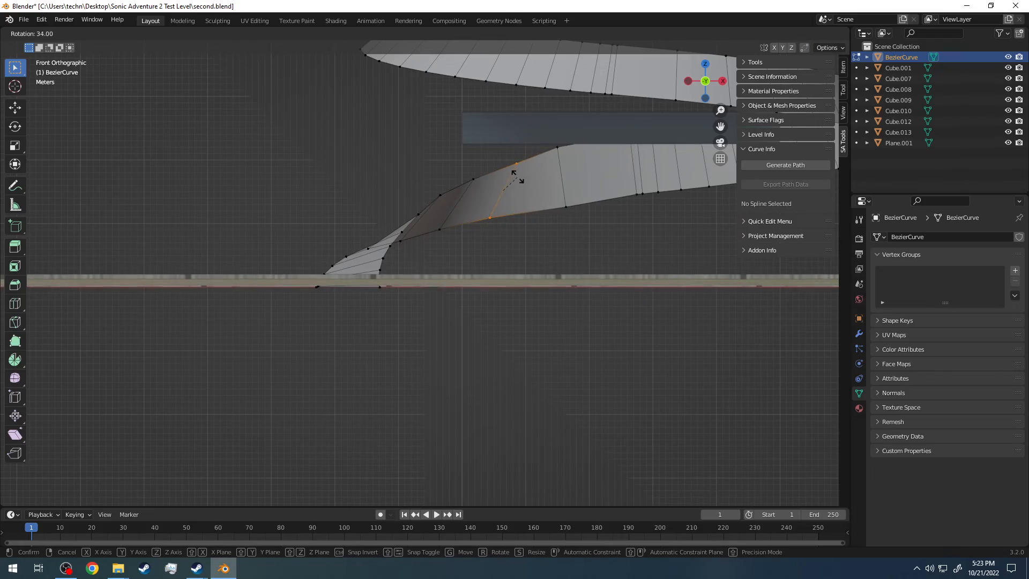
{"action": "left_click", "coordinate": [489, 175]}
Examine the twist of the reshaped lower spiral from several angles, with the whole ribbon mesh selected
{"action": "middle_click_drag", "start_coordinate": [490, 174], "coordinate": [577, 309]}
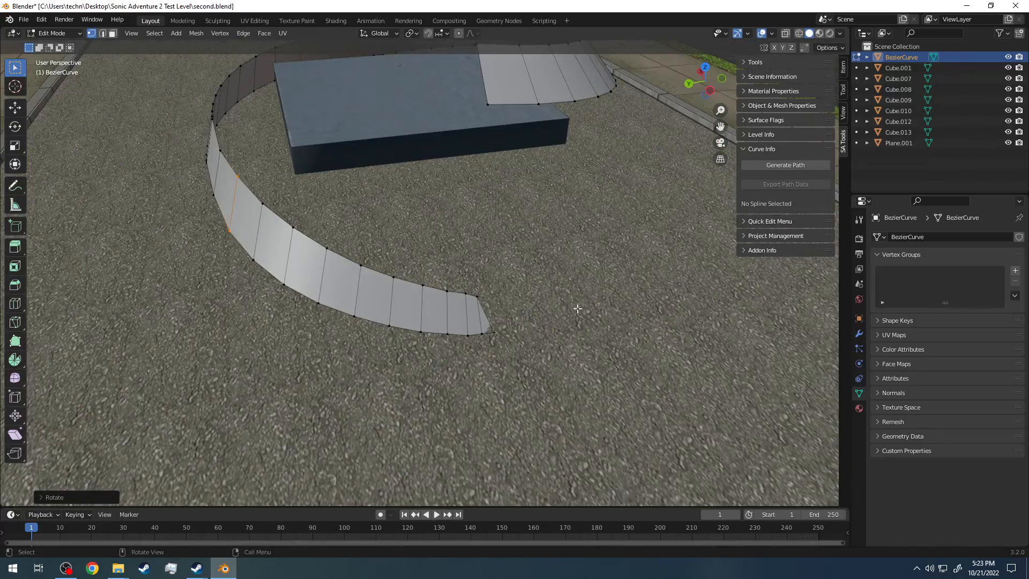
{"action": "middle_click_drag", "start_coordinate": [358, 313], "coordinate": [392, 296]}
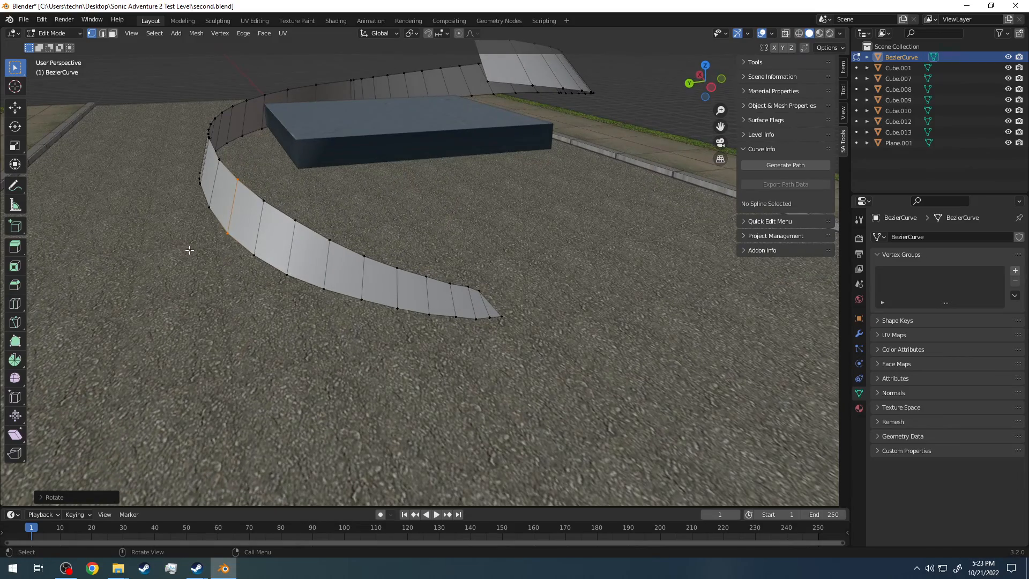
{"action": "middle_click_drag", "start_coordinate": [187, 250], "coordinate": [315, 241]}
{"action": "middle_click_drag", "start_coordinate": [411, 221], "coordinate": [468, 259]}
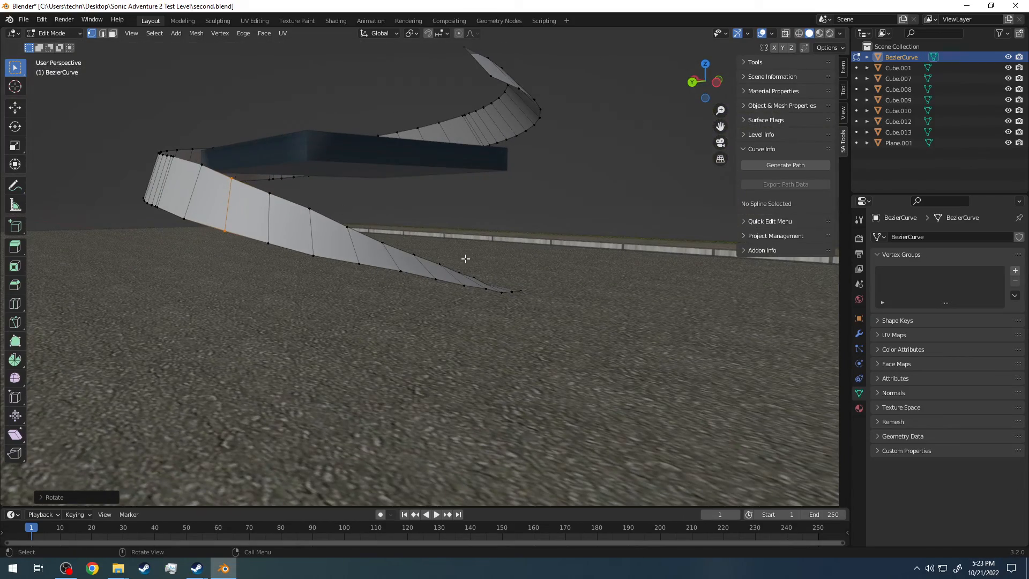
{"action": "middle_click_drag", "start_coordinate": [451, 193], "coordinate": [404, 199]}
{"action": "left_click", "coordinate": [65, 34]}
{"action": "left_click", "coordinate": [51, 35]}
{"action": "key", "text": "a"}
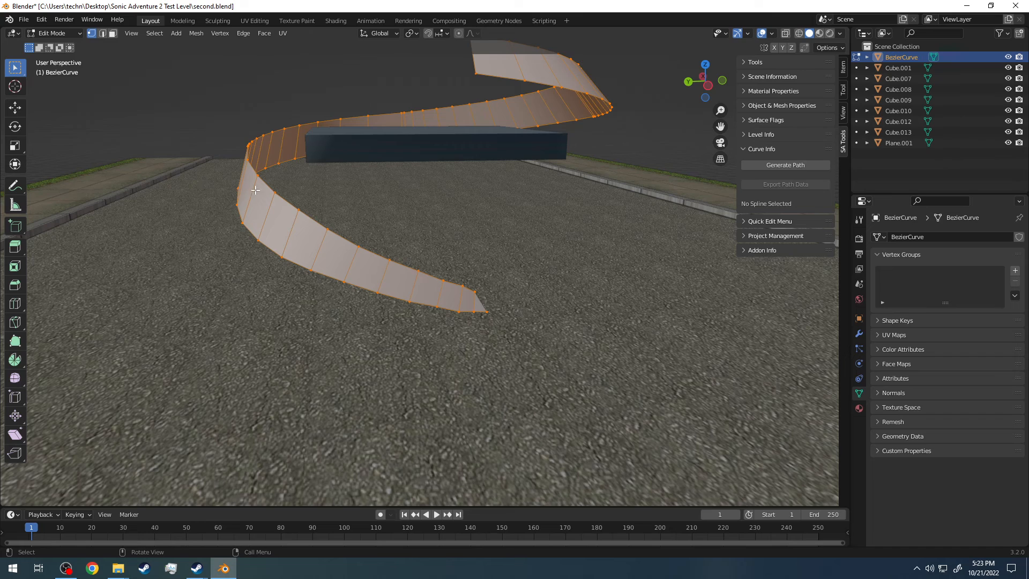
{"action": "scroll", "coordinate": [60, 156], "scroll_direction": "down", "scroll_amount": 1}
{"action": "scroll", "coordinate": [60, 214], "scroll_direction": "up", "scroll_amount": 3}
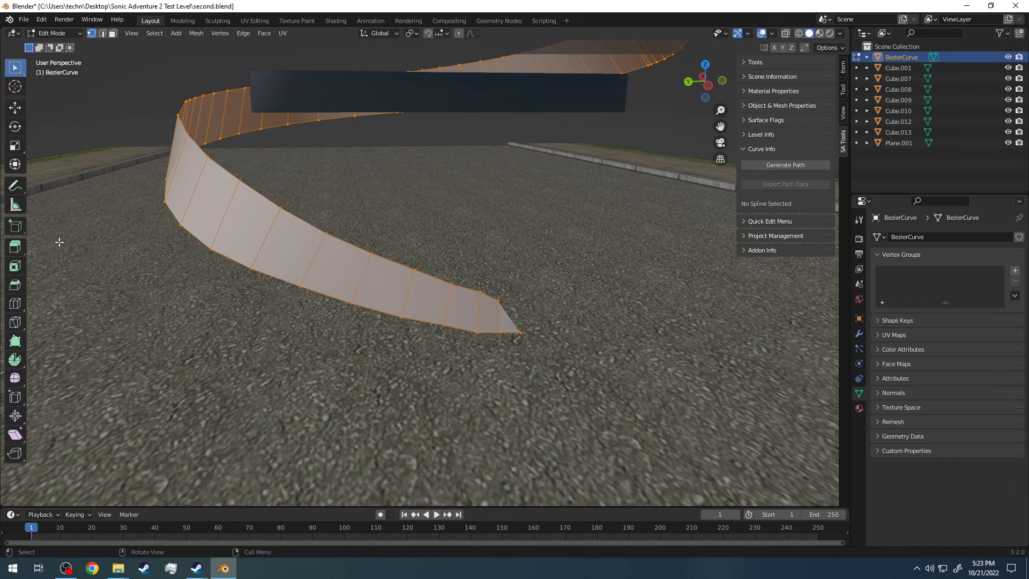
{"action": "scroll", "coordinate": [58, 233], "scroll_direction": "down", "scroll_amount": 2}
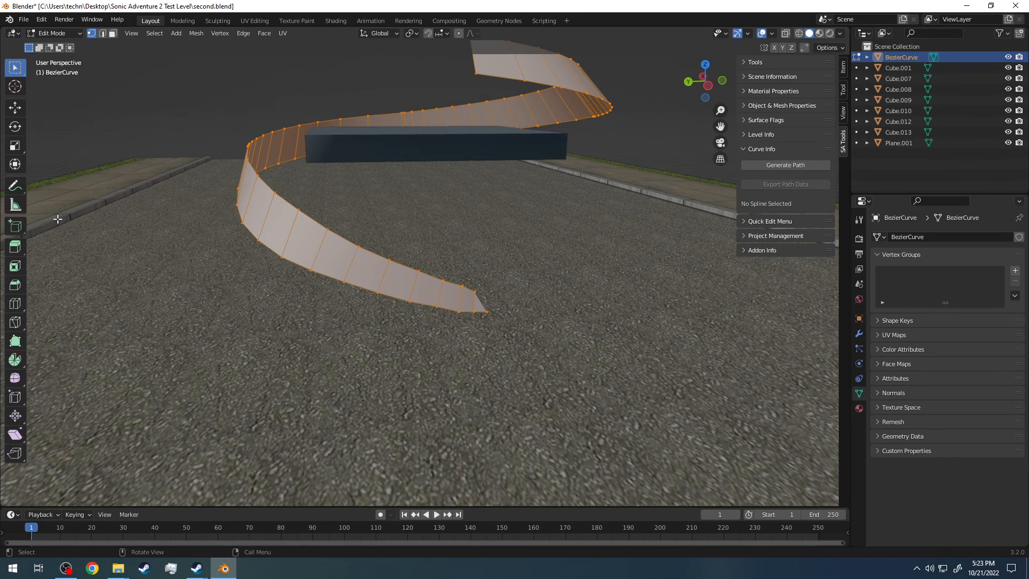
Add a single loop cut along the centre of the ribbon and create a vertex group for the mesh
{"action": "left_click", "coordinate": [16, 304]}
{"action": "left_click", "coordinate": [268, 220]}
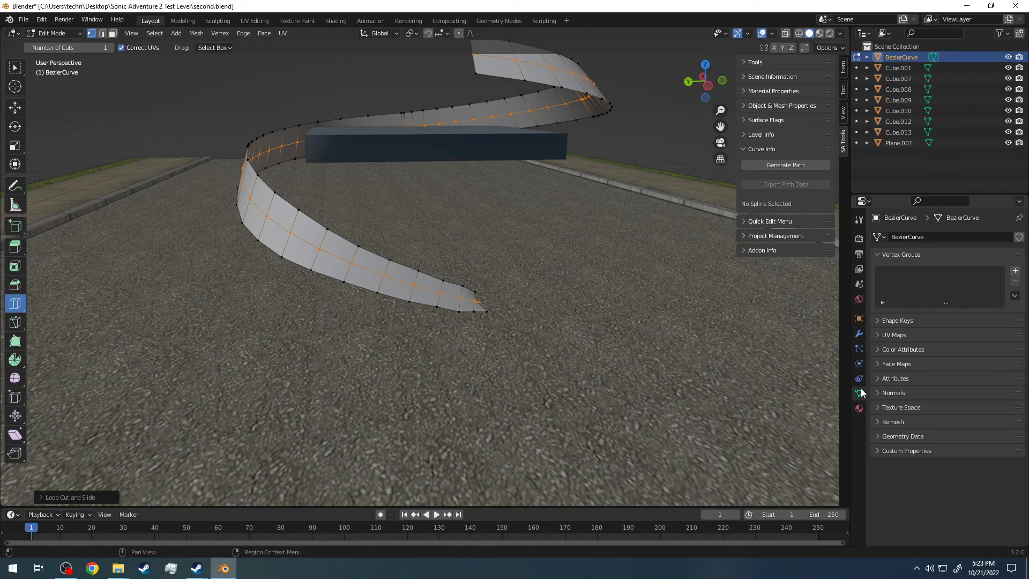
{"action": "left_click", "coordinate": [1014, 271]}
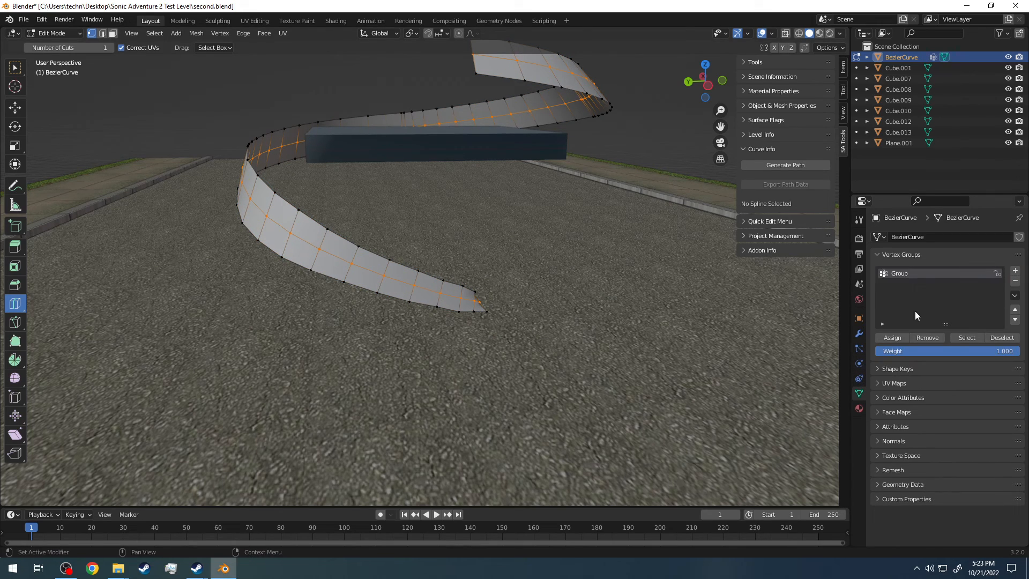
Return the ribbon to Object Mode and generate the path from its centre line
{"action": "left_click", "coordinate": [53, 33]}
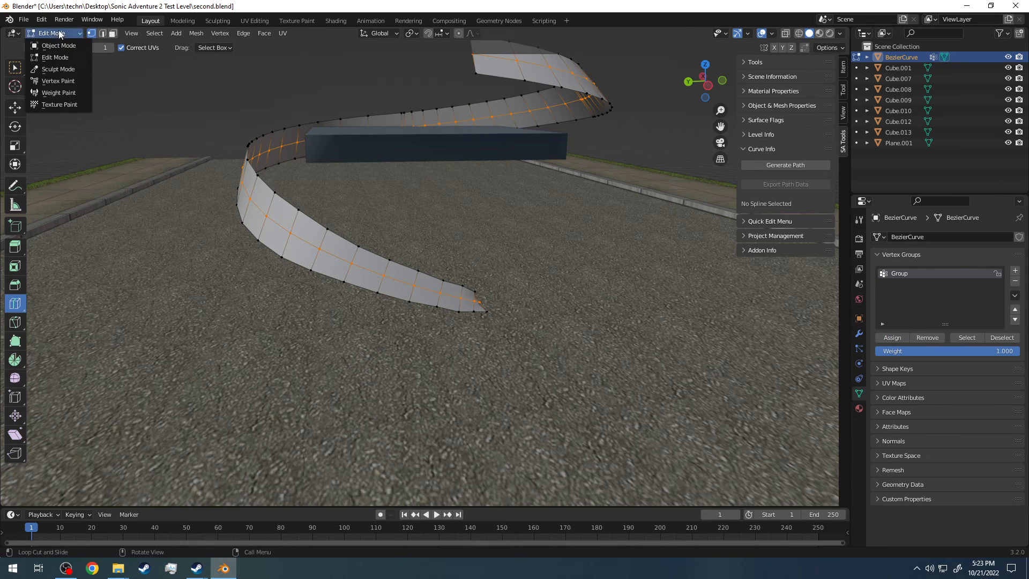
{"action": "left_click", "coordinate": [55, 48]}
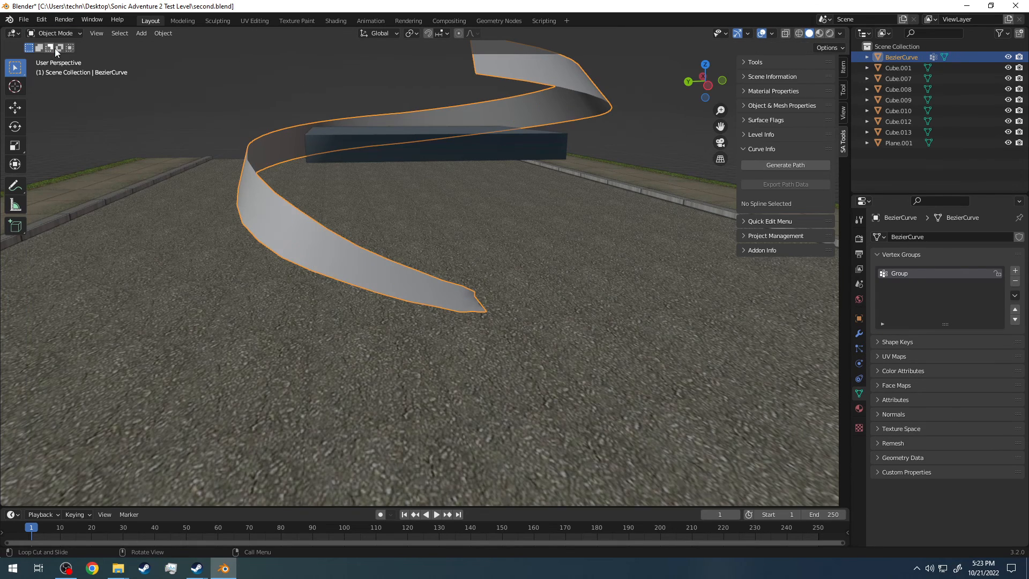
{"action": "left_click", "coordinate": [792, 167]}
{"action": "left_click", "coordinate": [770, 229]}
{"action": "middle_click_drag", "start_coordinate": [674, 188], "coordinate": [450, 151]}
{"action": "middle_click_drag", "start_coordinate": [371, 105], "coordinate": [324, 157]}
{"action": "middle_click_drag", "start_coordinate": [377, 181], "coordinate": [525, 90]}
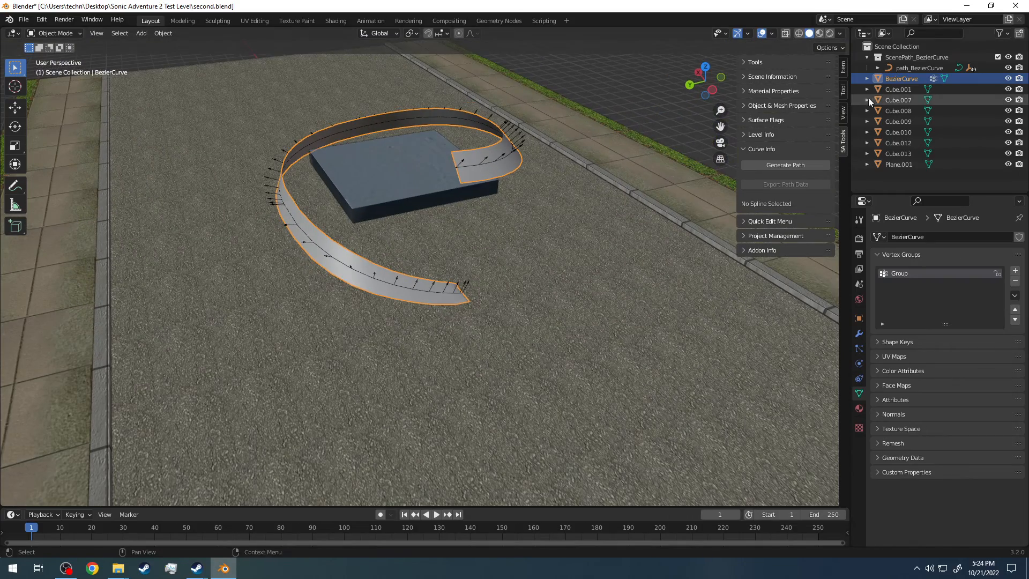
Select the generated path_BezierCurve and open the export dialog for its path data
{"action": "left_click", "coordinate": [903, 72]}
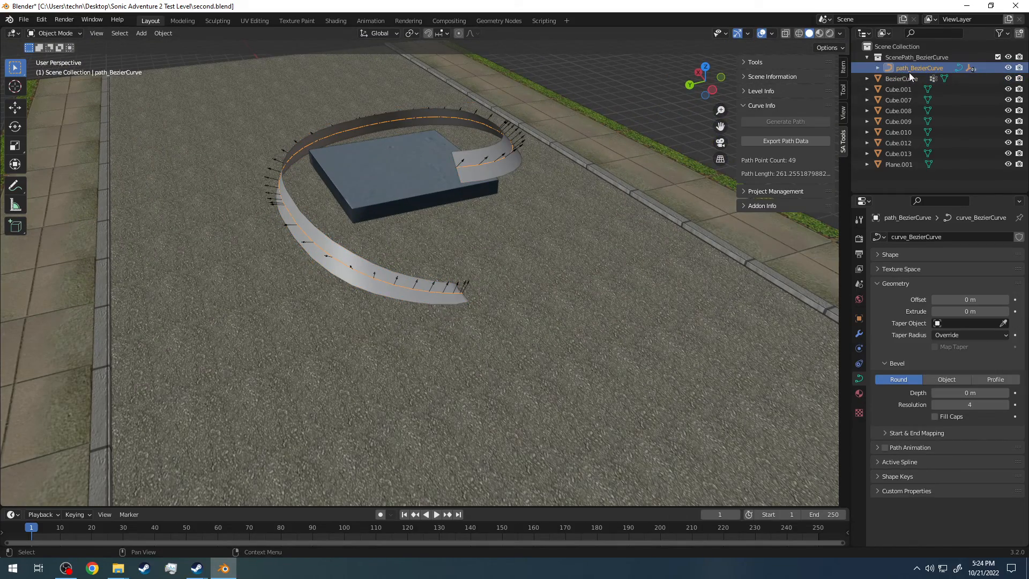
{"action": "left_click", "coordinate": [773, 141]}
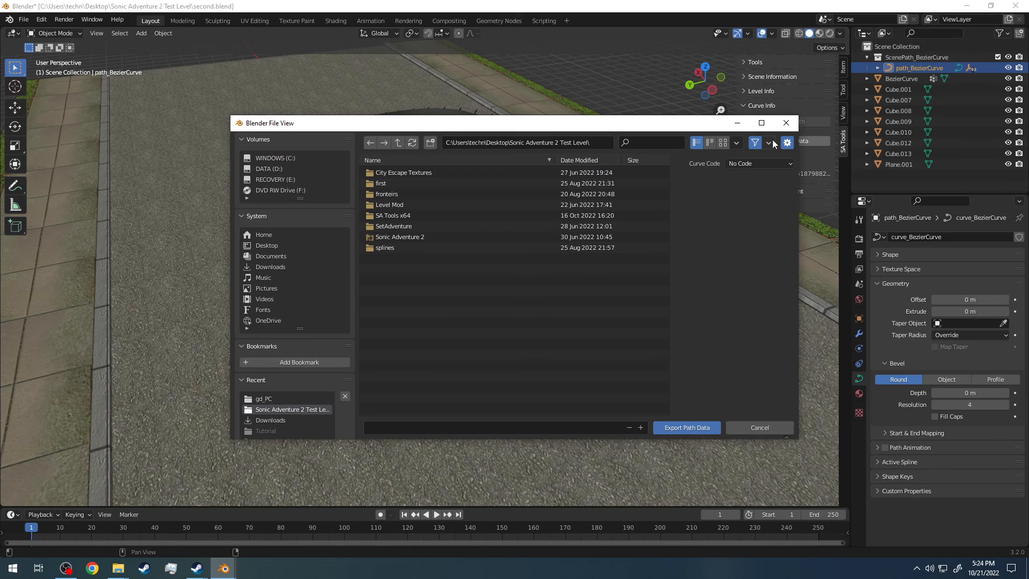
{"action": "left_click_drag", "start_coordinate": [576, 127], "coordinate": [355, 69]}
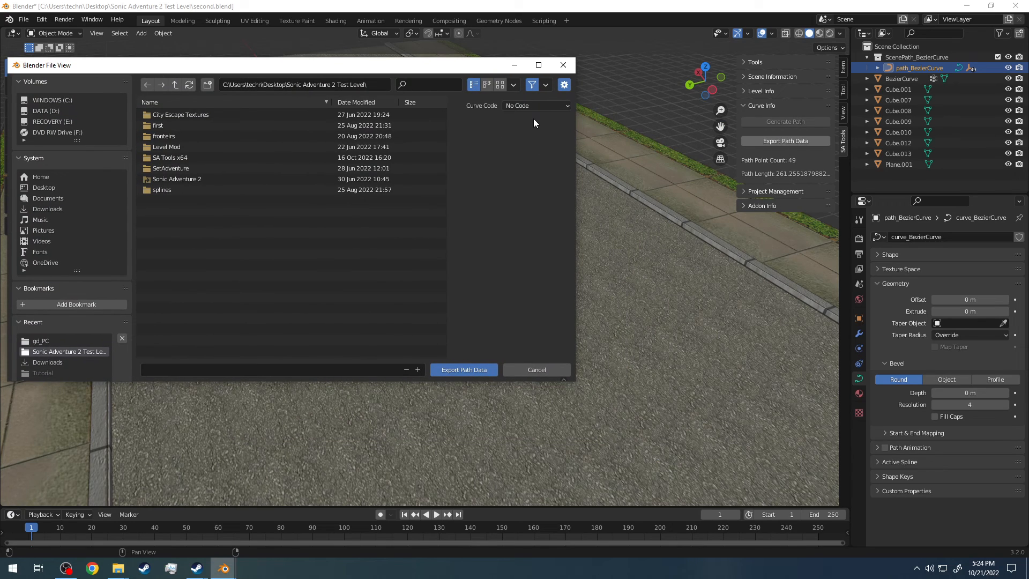
{"action": "left_click_drag", "start_coordinate": [412, 65], "coordinate": [439, 66]}
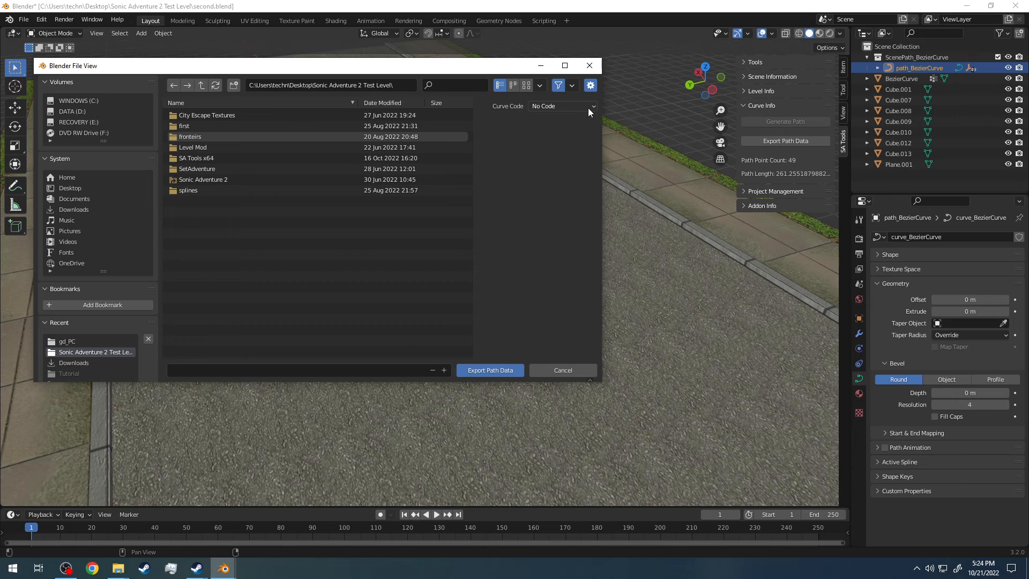
Set the curve code for the path data export to SA2 Grind Rails
{"action": "left_click", "coordinate": [549, 107]}
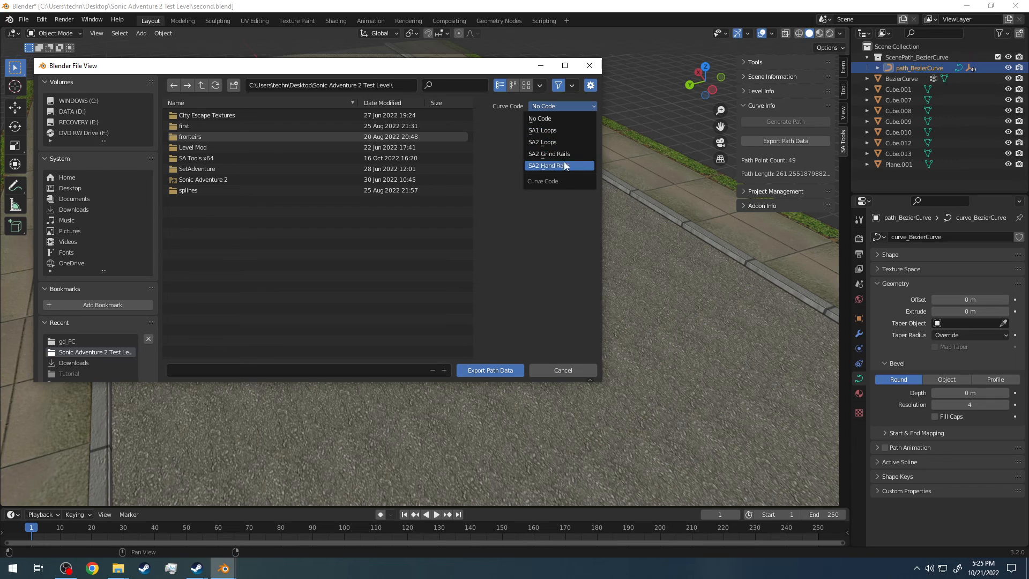
{"action": "left_click", "coordinate": [503, 149]}
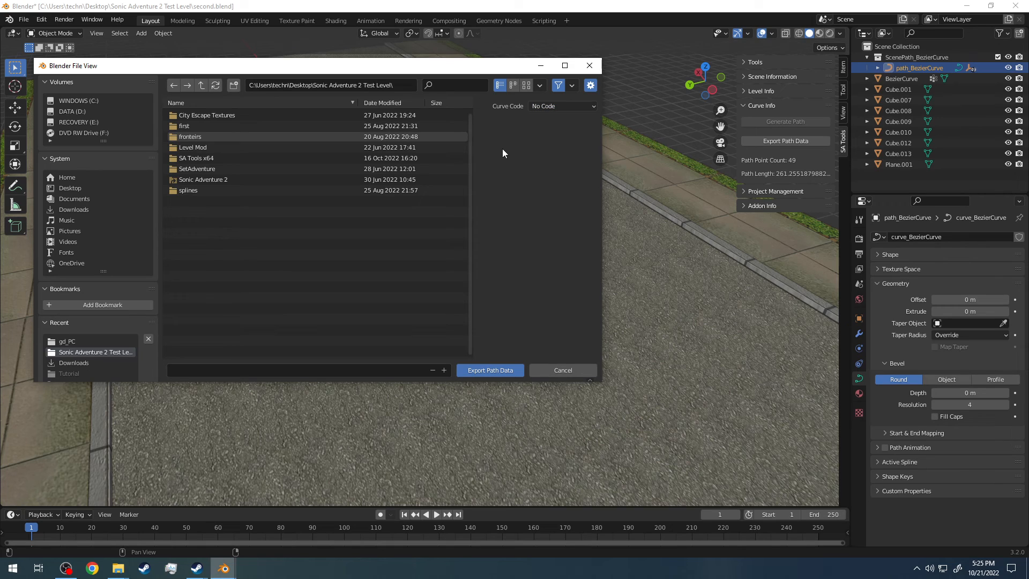
{"action": "left_click", "coordinate": [557, 87]}
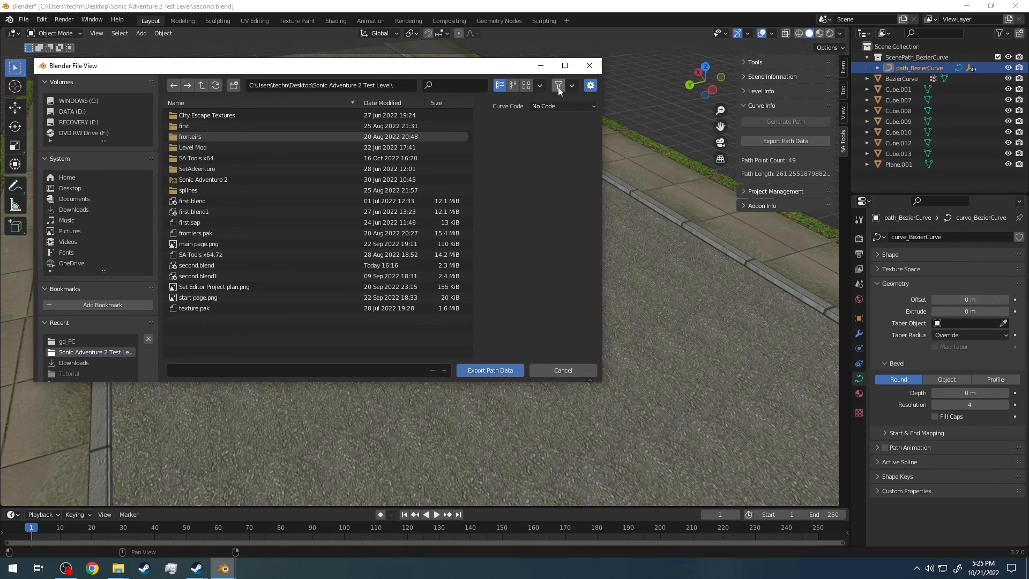
{"action": "left_click", "coordinate": [558, 87]}
{"action": "left_click", "coordinate": [551, 106]}
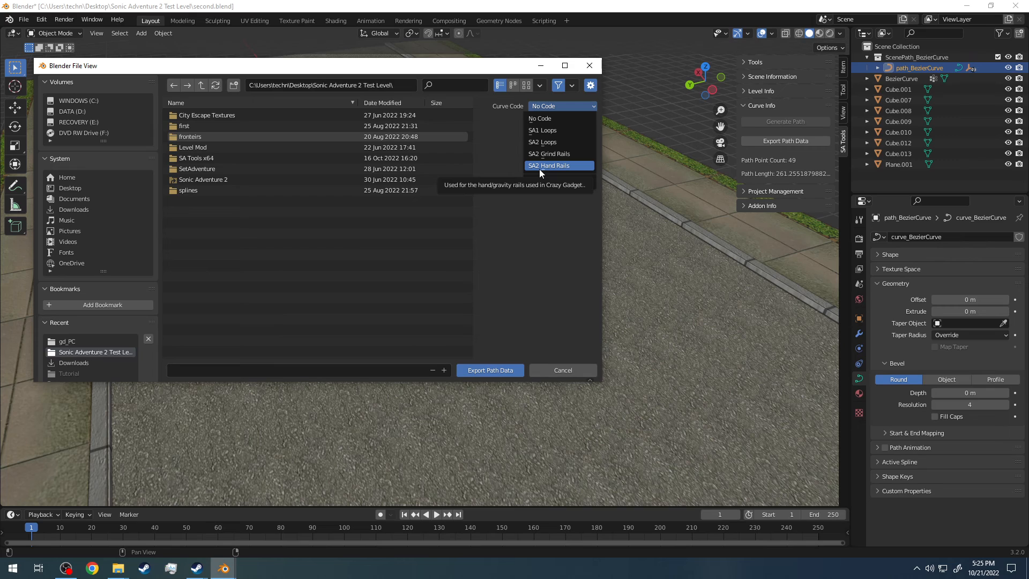
{"action": "left_click", "coordinate": [550, 154]}
Export the path data to the My Level Mod gd_PC folder, overwriting simplerail.ini
{"action": "scroll", "coordinate": [92, 337], "scroll_direction": "down", "scroll_amount": 1}
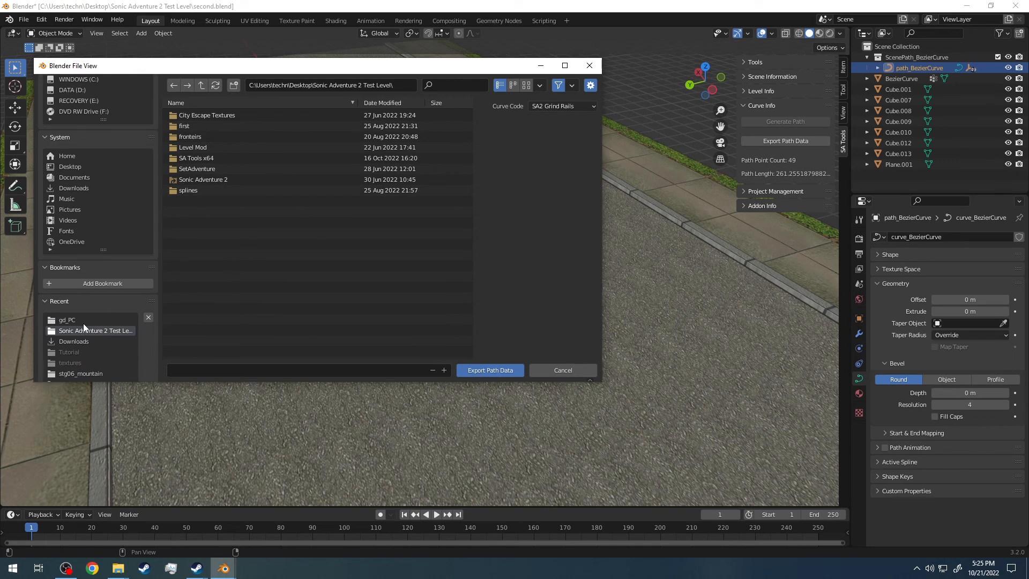
{"action": "left_click", "coordinate": [83, 321]}
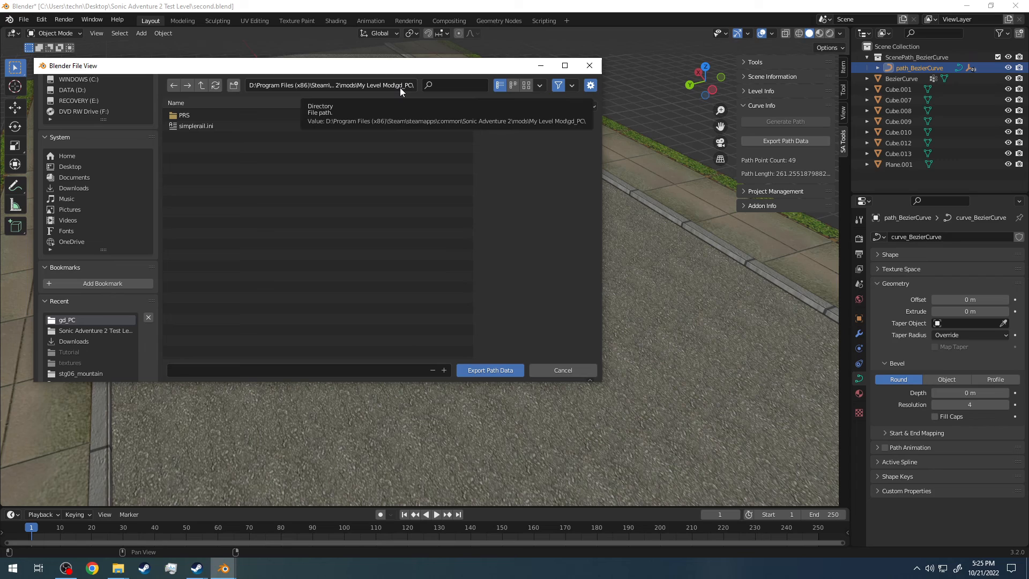
{"action": "left_click", "coordinate": [274, 124]}
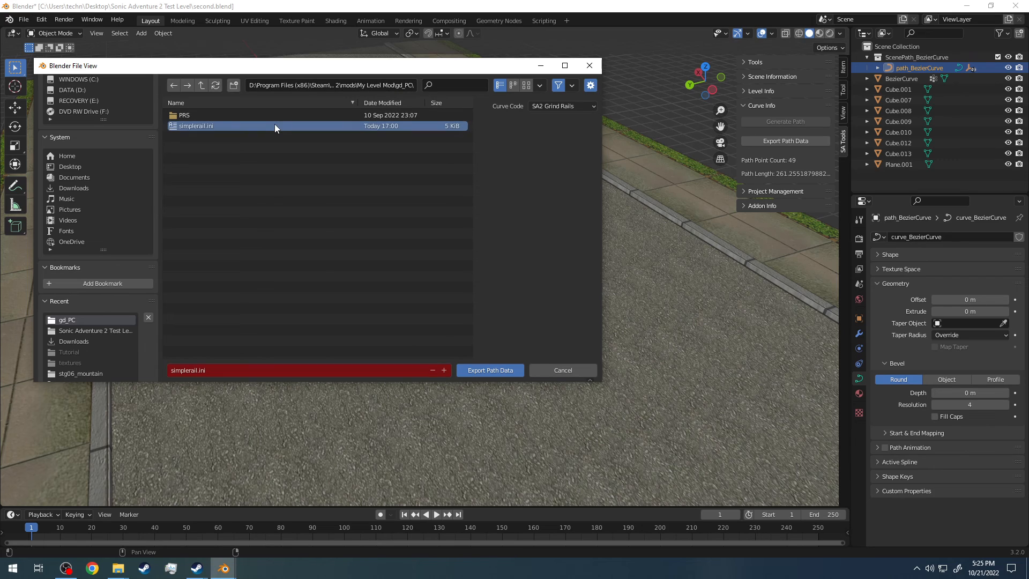
{"action": "left_click", "coordinate": [228, 370]}
{"action": "left_click", "coordinate": [252, 288]}
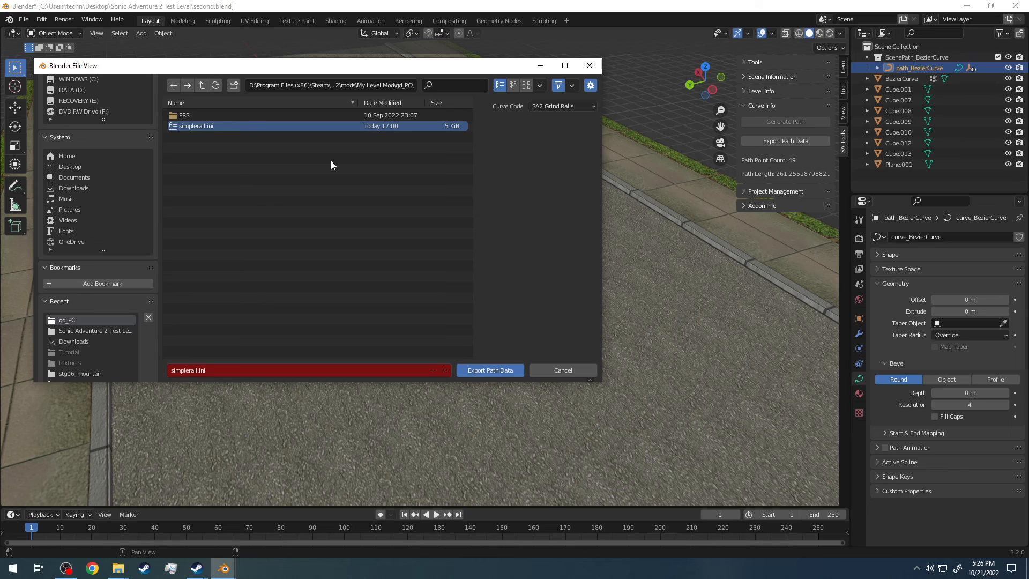
{"action": "left_click", "coordinate": [486, 370]}
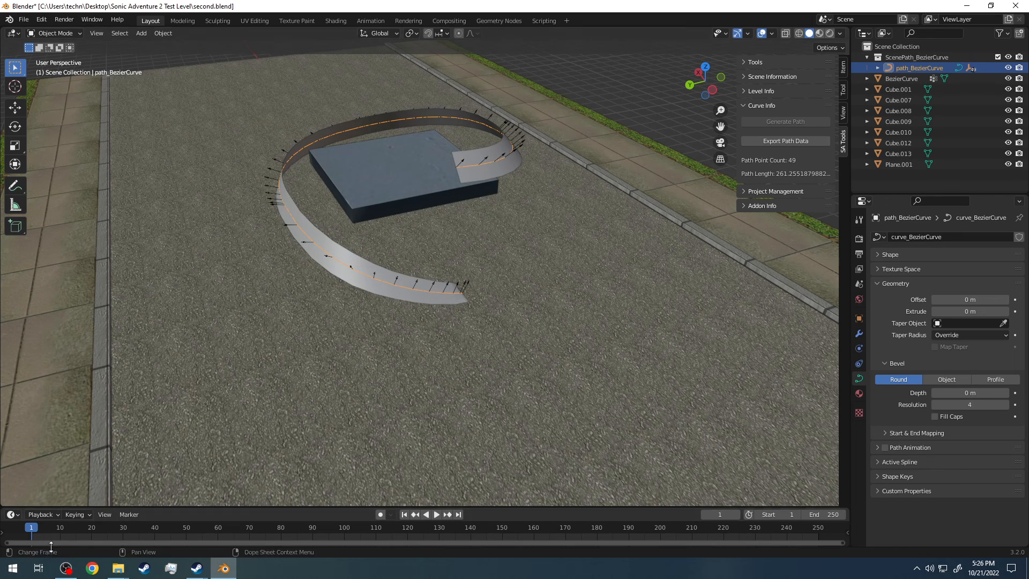
Examine the direction arrows along the path from several angles, comparing the ribbon mesh with path_BezierCurve
{"action": "middle_click_drag", "start_coordinate": [545, 140], "coordinate": [394, 123]}
{"action": "left_click", "coordinate": [406, 155]}
{"action": "left_click", "coordinate": [441, 165]}
{"action": "middle_click_drag", "start_coordinate": [326, 213], "coordinate": [213, 144]}
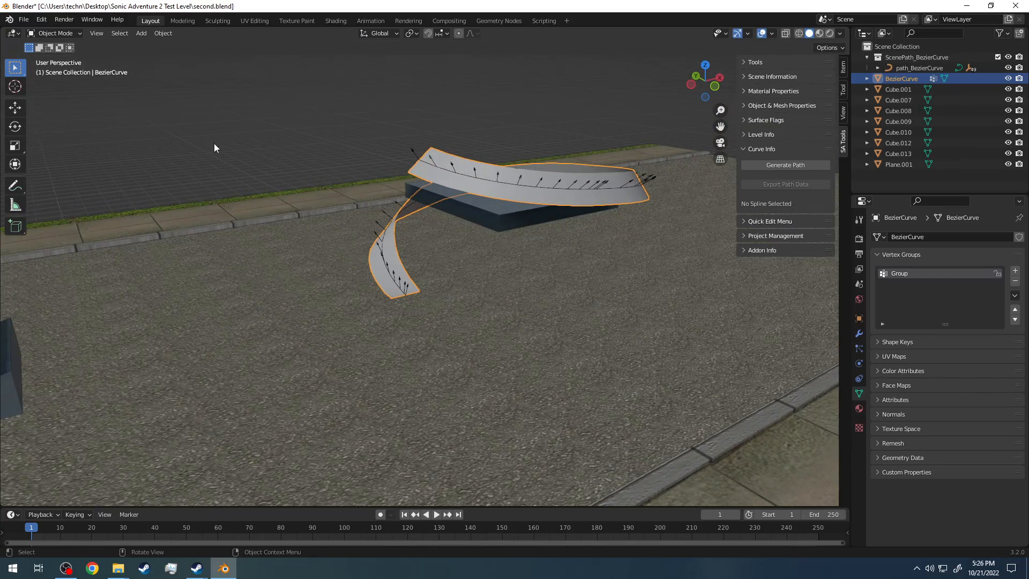
{"action": "left_click", "coordinate": [901, 68]}
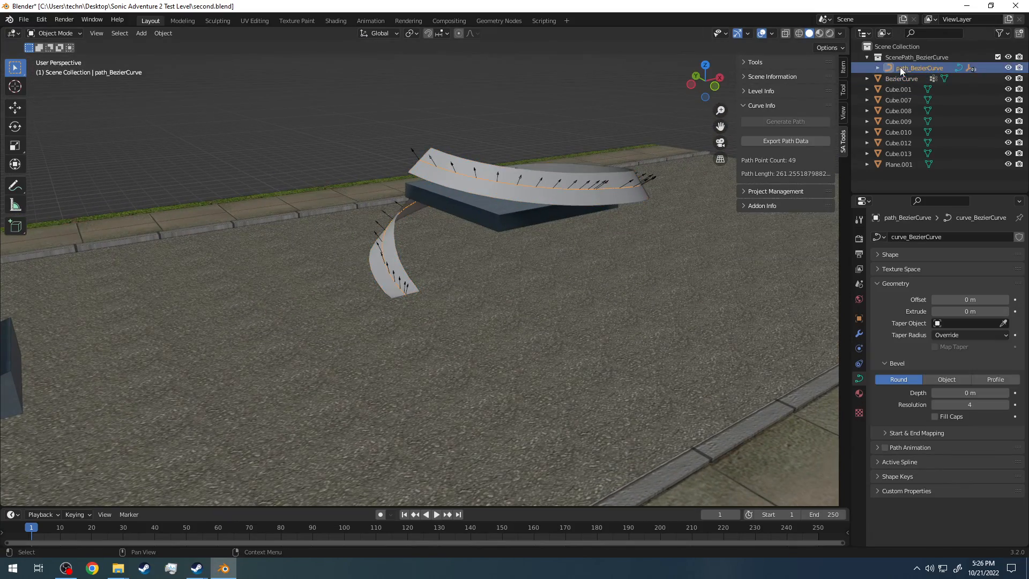
{"action": "middle_click_drag", "start_coordinate": [651, 99], "coordinate": [449, 175]}
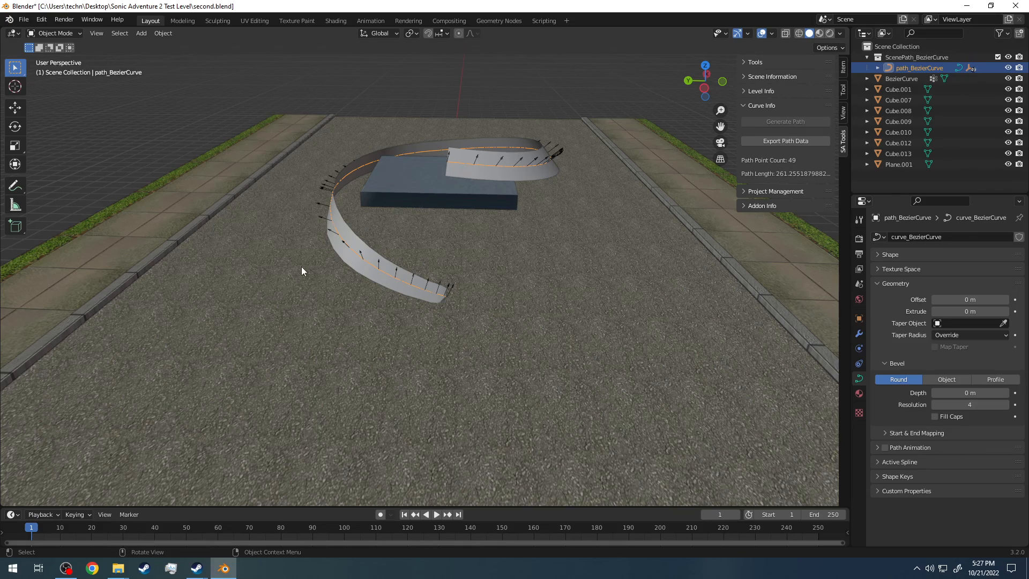
Delete the BezierCurve ribbon mesh, keeping only the generated path
{"action": "middle_click_drag", "start_coordinate": [332, 214], "coordinate": [283, 195]}
{"action": "scroll", "coordinate": [303, 228], "scroll_direction": "up", "scroll_amount": 5}
{"action": "left_click", "coordinate": [284, 207]}
{"action": "scroll", "coordinate": [268, 188], "scroll_direction": "down", "scroll_amount": 4}
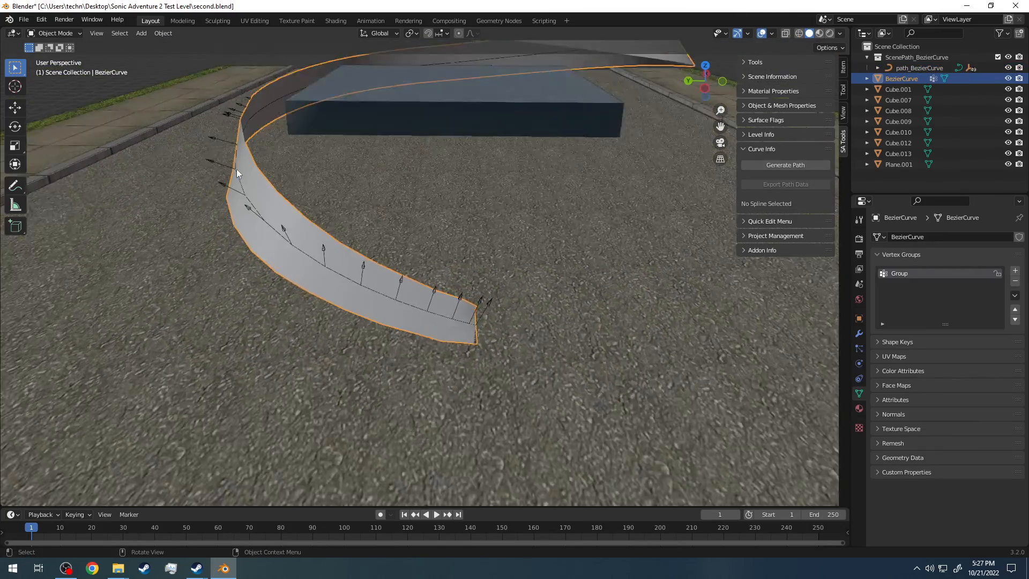
{"action": "middle_click_drag", "start_coordinate": [125, 130], "coordinate": [211, 129]}
{"action": "scroll", "coordinate": [223, 159], "scroll_direction": "down", "scroll_amount": 3}
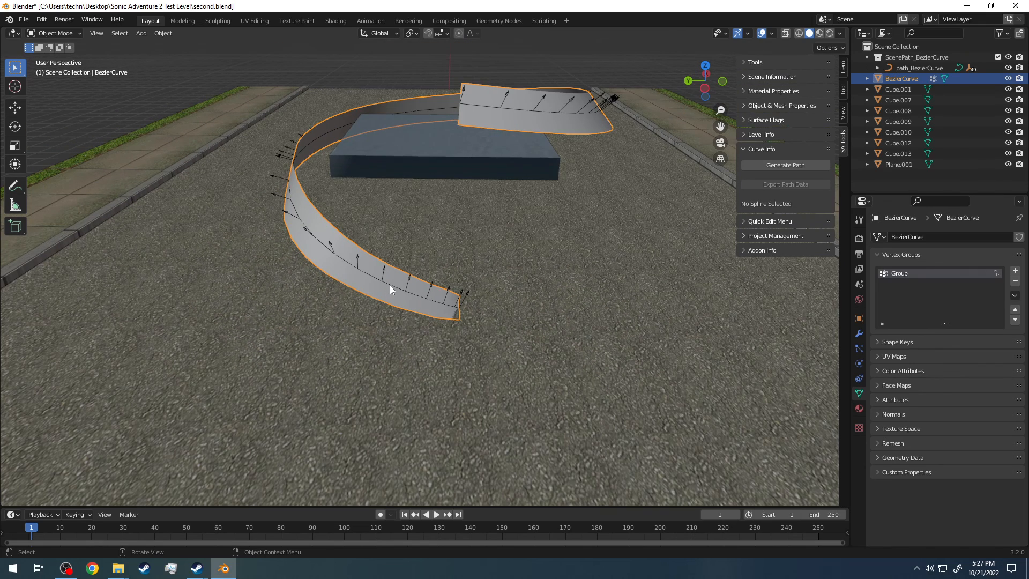
{"action": "key", "text": "Delete"}
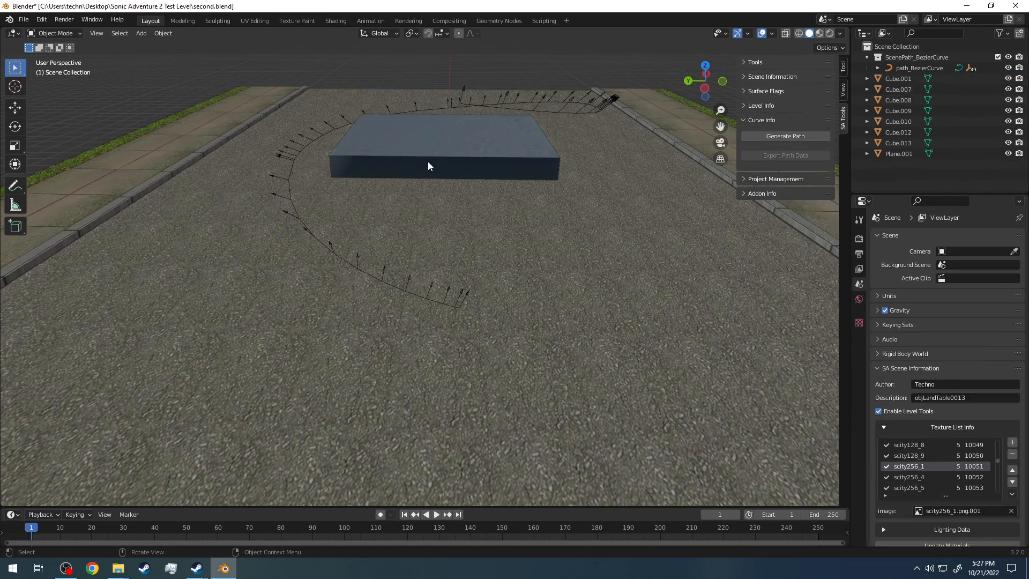
Give path_BezierCurve a geometry extrude of 1 m
{"action": "left_click", "coordinate": [519, 110]}
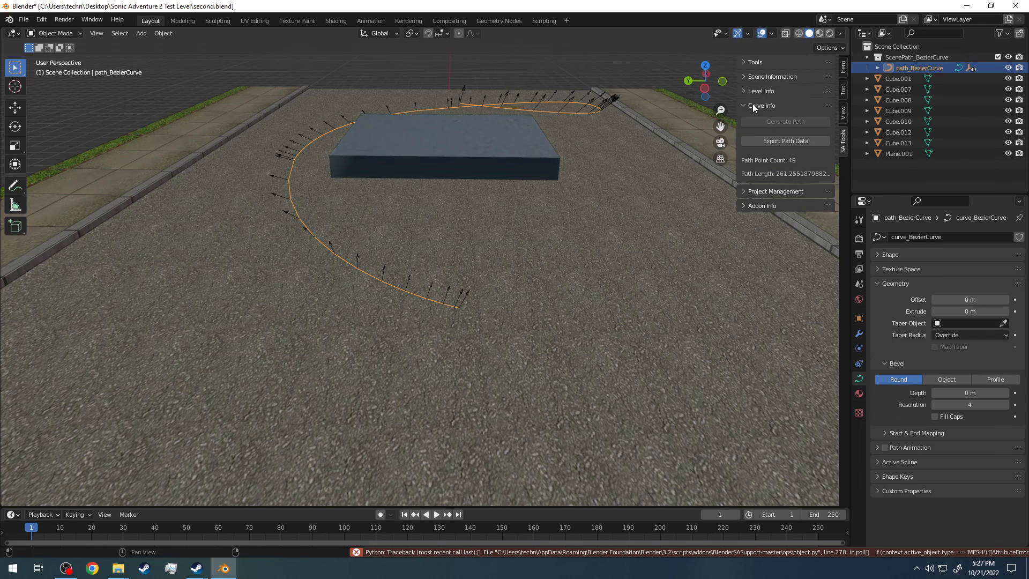
{"action": "left_click", "coordinate": [965, 310]}
{"action": "key", "text": "Home"}
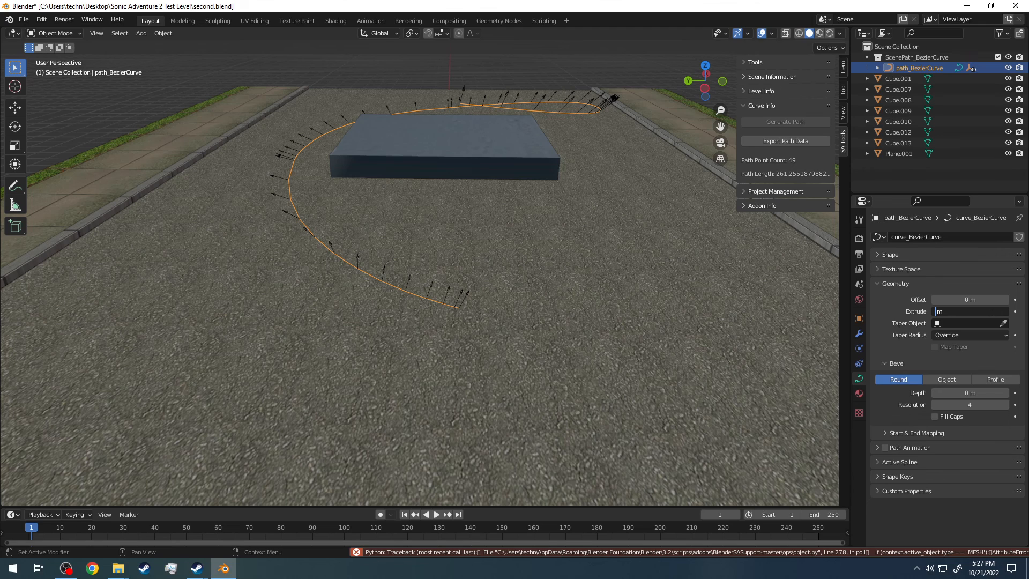
{"action": "type", "text": "1"}
{"action": "key", "text": "Return"}
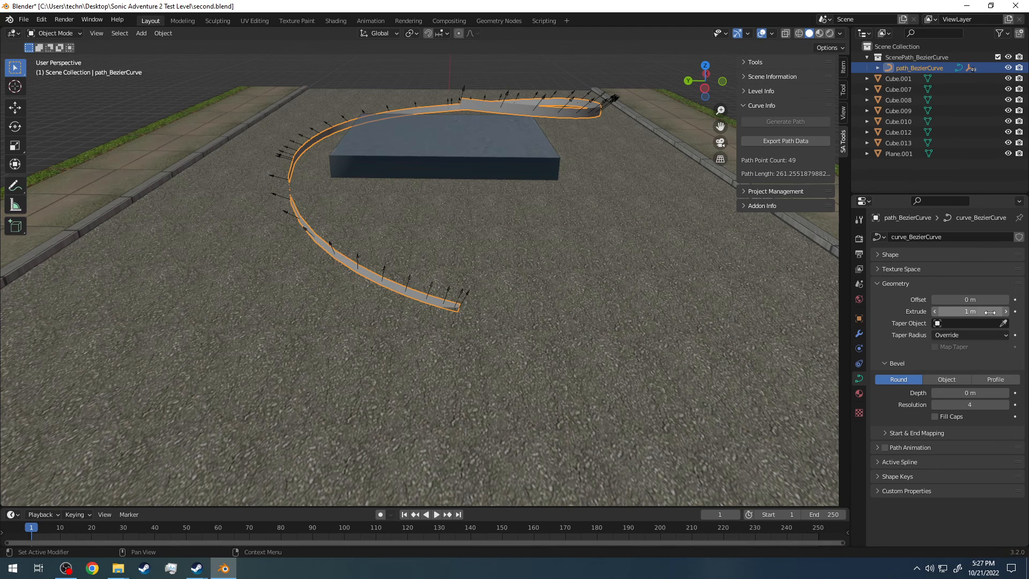
Convert the extruded path_BezierCurve from a curve to a mesh
{"action": "middle_click_drag", "start_coordinate": [663, 262], "coordinate": [528, 219]}
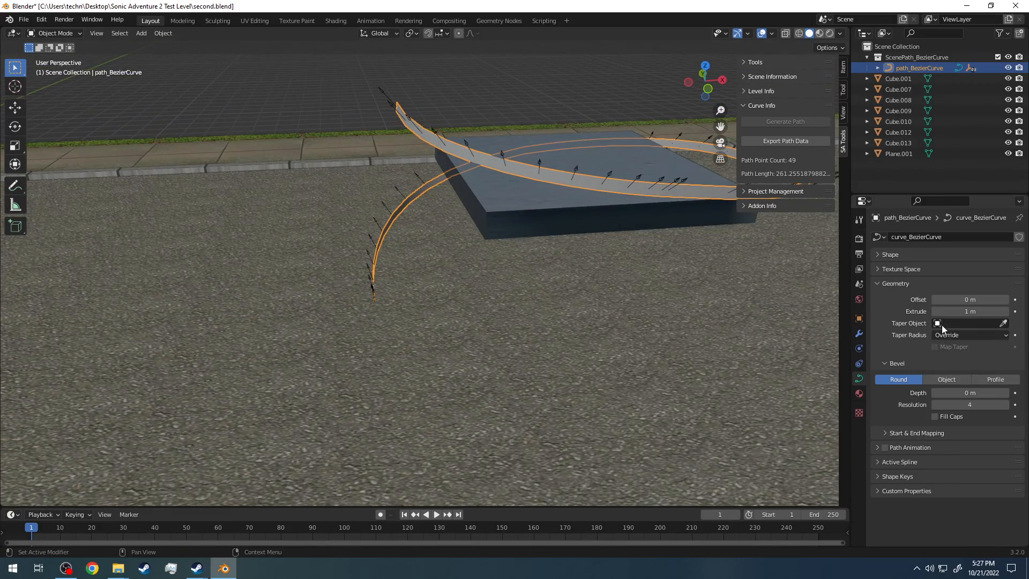
{"action": "left_click", "coordinate": [949, 335]}
{"action": "middle_click_drag", "start_coordinate": [506, 158], "coordinate": [369, 291]}
{"action": "middle_click_drag", "start_coordinate": [381, 208], "coordinate": [558, 232]}
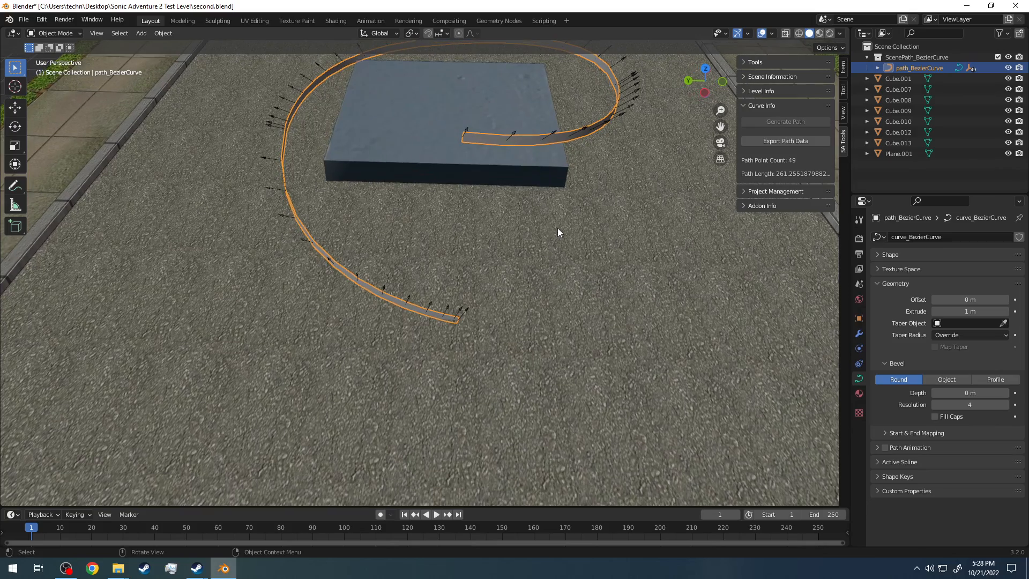
{"action": "right_click", "coordinate": [284, 148]}
{"action": "mouse_move", "coordinate": [278, 149]}
{"action": "left_click", "coordinate": [315, 156]}
{"action": "middle_click_drag", "start_coordinate": [311, 173], "coordinate": [327, 196]}
{"action": "left_click", "coordinate": [314, 249]}
{"action": "left_click", "coordinate": [291, 216]}
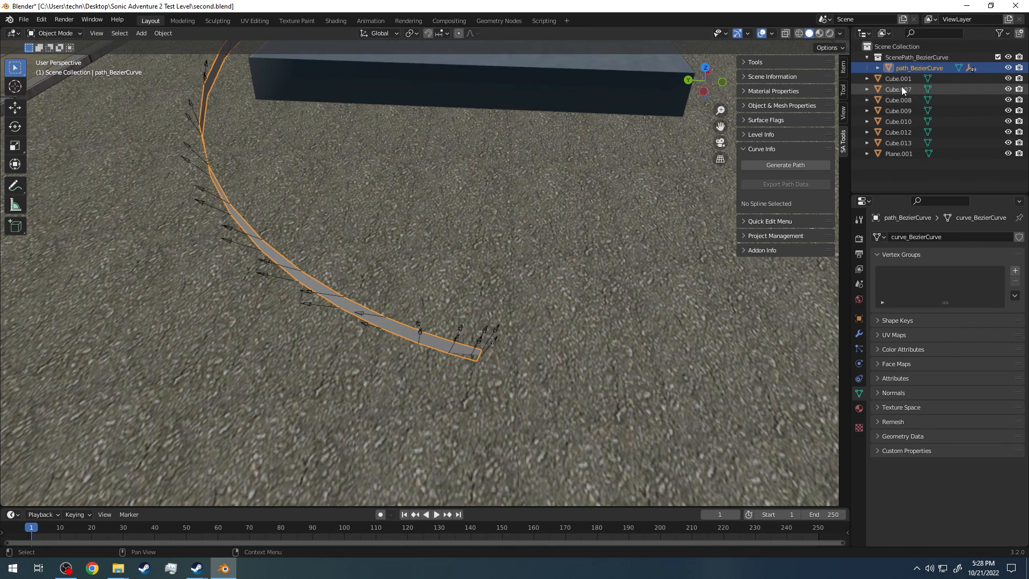
Look through the point objects nested under path_BezierCurve, then collapse the list
{"action": "left_click", "coordinate": [878, 68]}
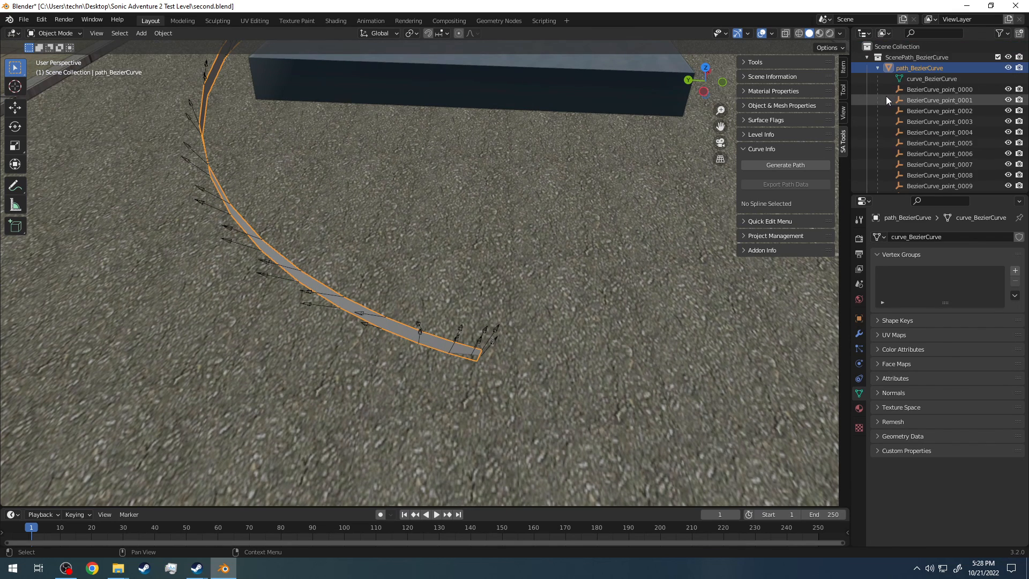
{"action": "scroll", "coordinate": [886, 97], "scroll_direction": "down", "scroll_amount": 5}
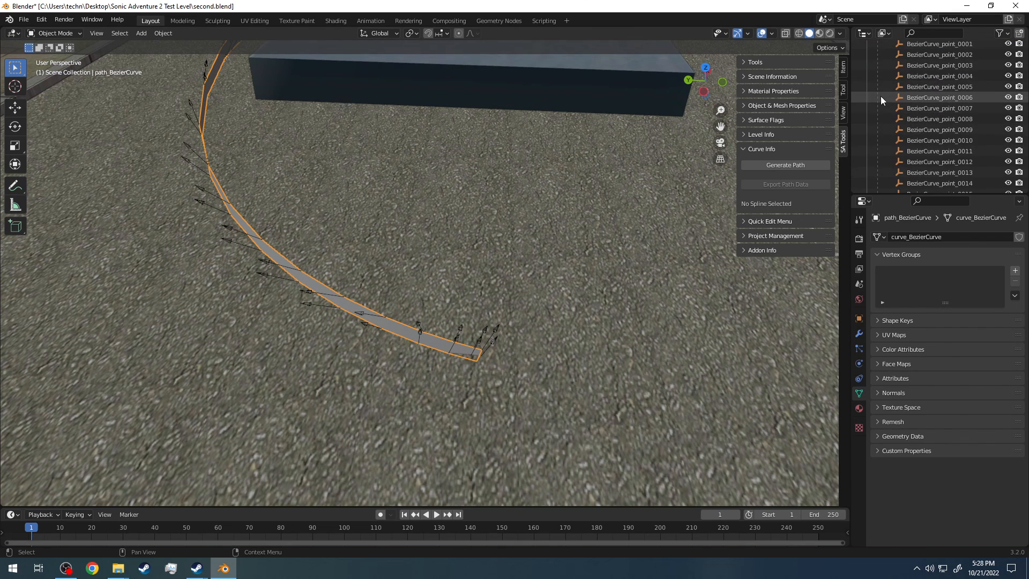
{"action": "scroll", "coordinate": [879, 95], "scroll_direction": "up", "scroll_amount": 5}
{"action": "left_click", "coordinate": [878, 68]}
{"action": "middle_click_drag", "start_coordinate": [435, 88], "coordinate": [257, 92]}
{"action": "scroll", "coordinate": [360, 96], "scroll_direction": "down", "scroll_amount": 6}
{"action": "scroll", "coordinate": [361, 95], "scroll_direction": "up", "scroll_amount": 7}
In Edit Mode, select all faces of the path_BezierCurve strip and extrude them about -1 m along the normal to thicken the rail
{"action": "left_click", "coordinate": [67, 33]}
{"action": "left_click", "coordinate": [59, 47]}
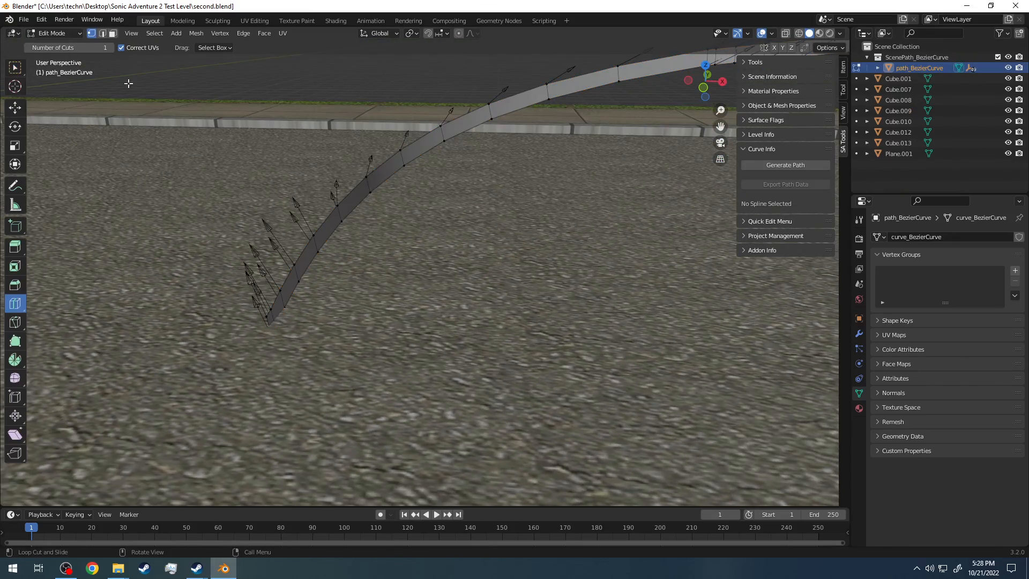
{"action": "left_click", "coordinate": [113, 34]}
{"action": "key", "text": "a"}
{"action": "middle_click_drag", "start_coordinate": [212, 165], "coordinate": [290, 157]}
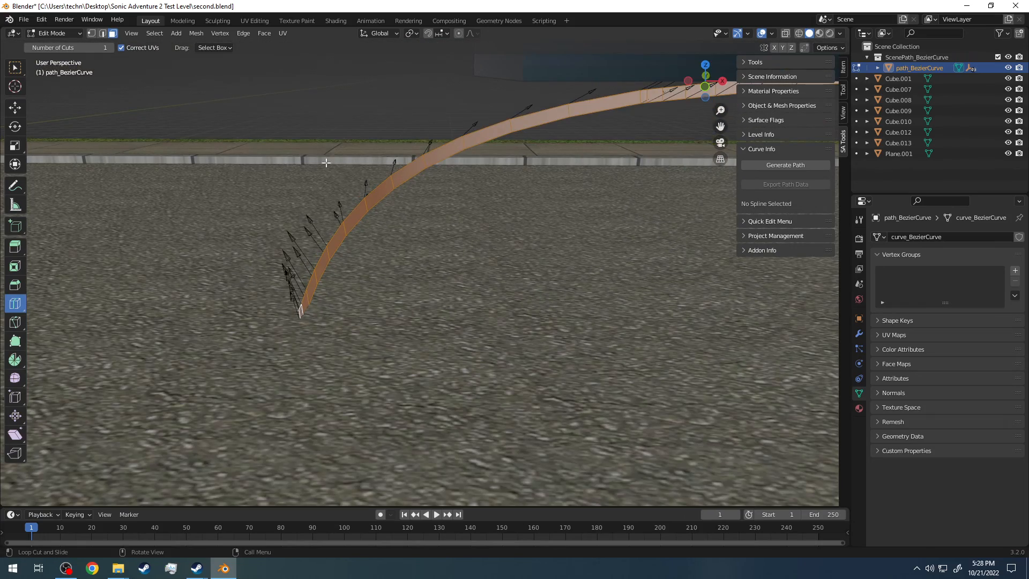
{"action": "key", "text": "w"}
{"action": "right_click", "coordinate": [380, 188]}
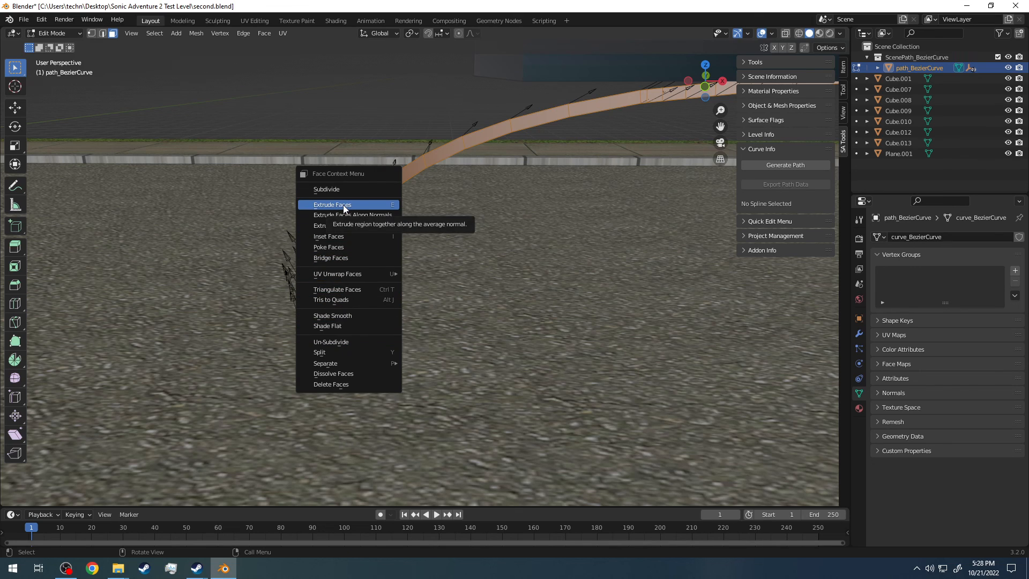
{"action": "left_click", "coordinate": [366, 204]}
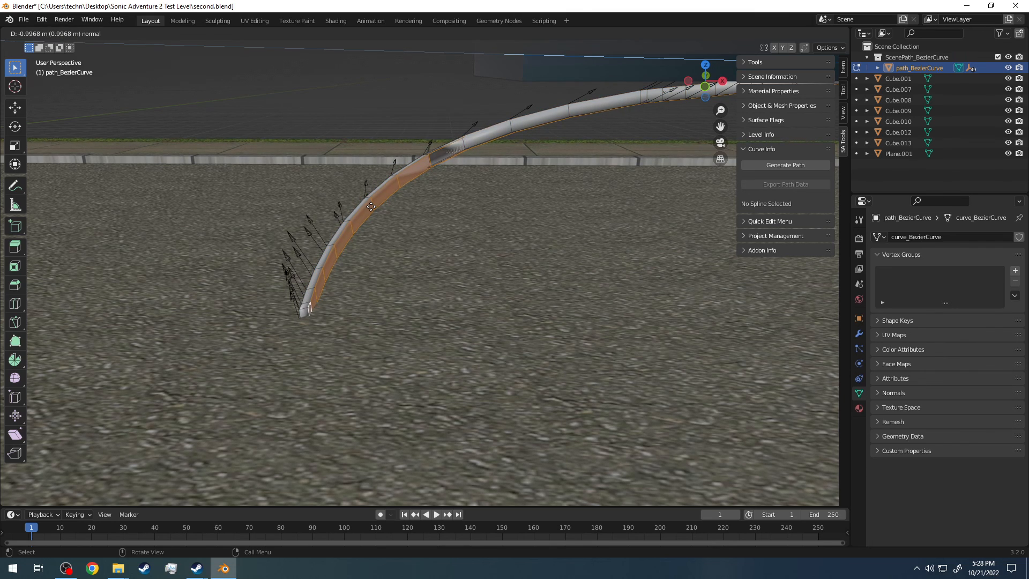
{"action": "left_click", "coordinate": [371, 207]}
{"action": "middle_click_drag", "start_coordinate": [372, 206], "coordinate": [327, 215]}
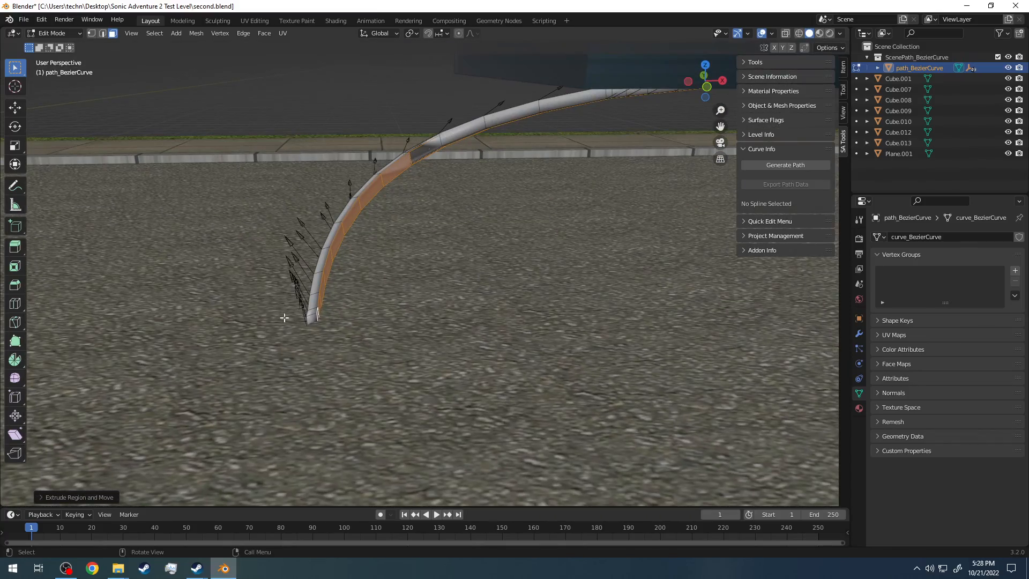
{"action": "middle_click_drag", "start_coordinate": [301, 161], "coordinate": [415, 186]}
{"action": "scroll", "coordinate": [415, 185], "scroll_direction": "down", "scroll_amount": 5}
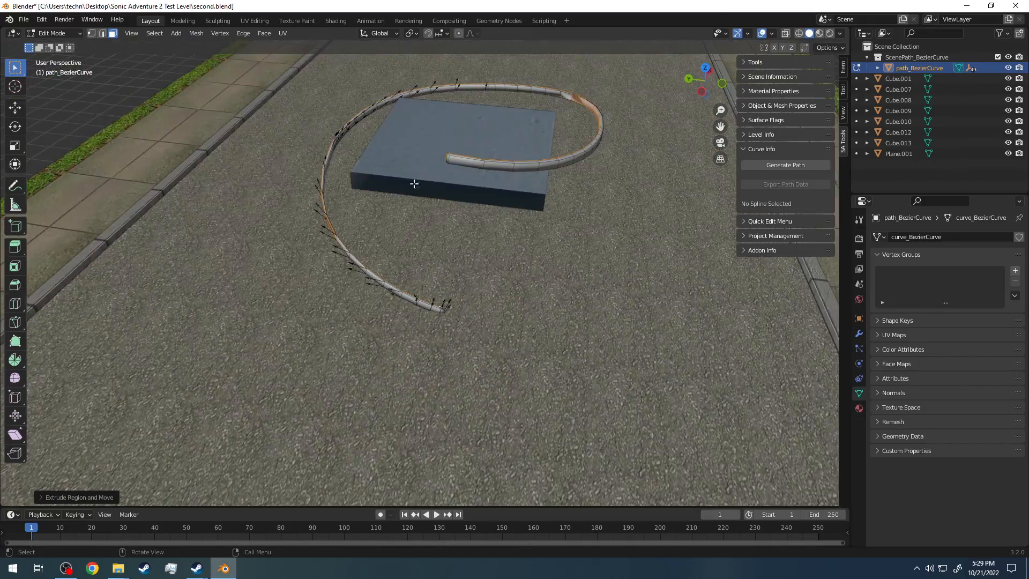
{"action": "middle_click_drag", "start_coordinate": [573, 126], "coordinate": [550, 132]}
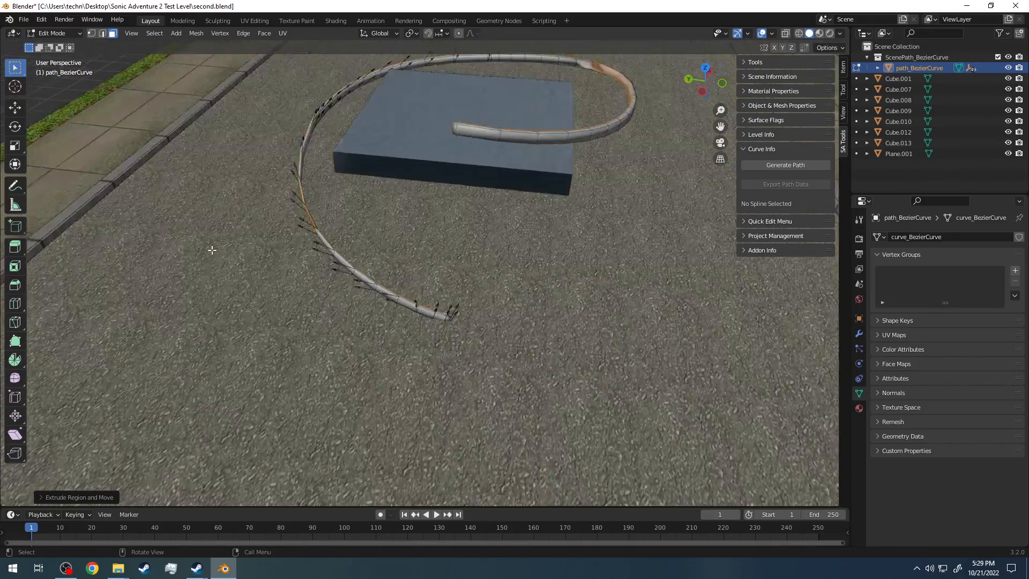
{"action": "scroll", "coordinate": [213, 250], "scroll_direction": "up", "scroll_amount": 4}
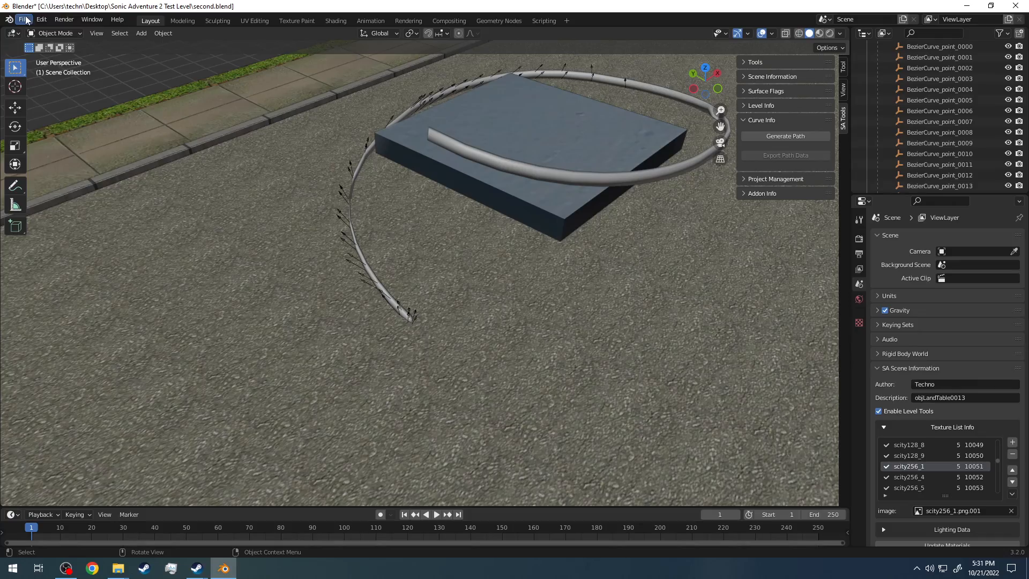
Export the scene as an SA2B level, overwriting level.sa2blvl in the My Level Mod gd_PC folder
{"action": "left_click", "coordinate": [24, 19]}
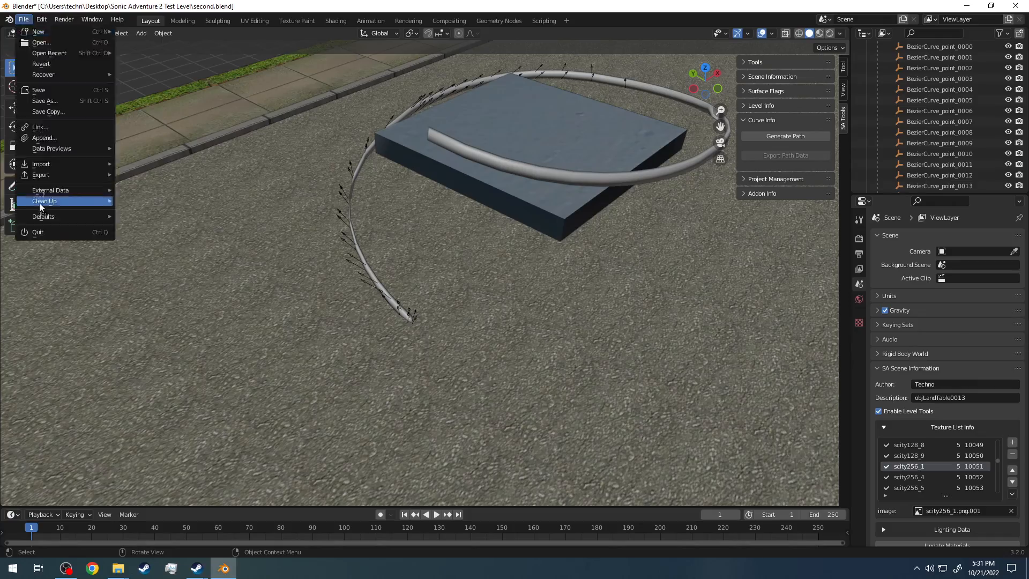
{"action": "mouse_move", "coordinate": [65, 174]}
{"action": "mouse_move", "coordinate": [171, 318]}
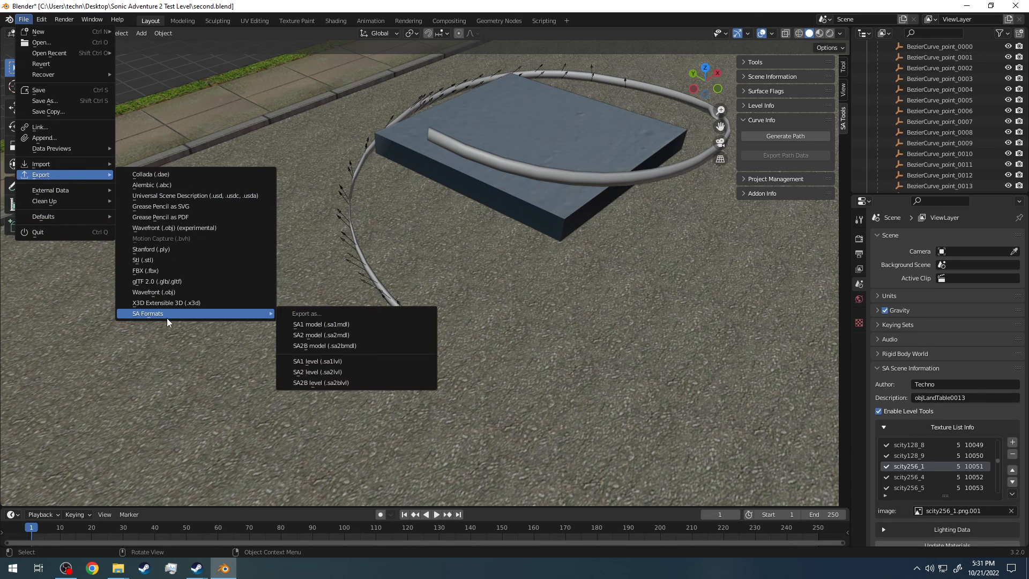
{"action": "left_click", "coordinate": [303, 383]}
{"action": "left_click", "coordinate": [299, 397]}
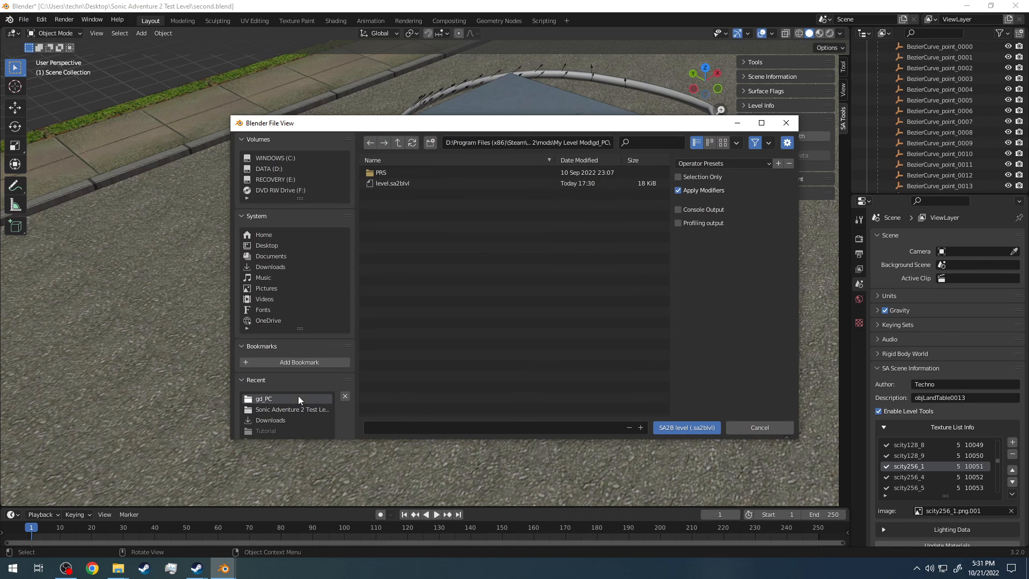
{"action": "left_click", "coordinate": [391, 184]}
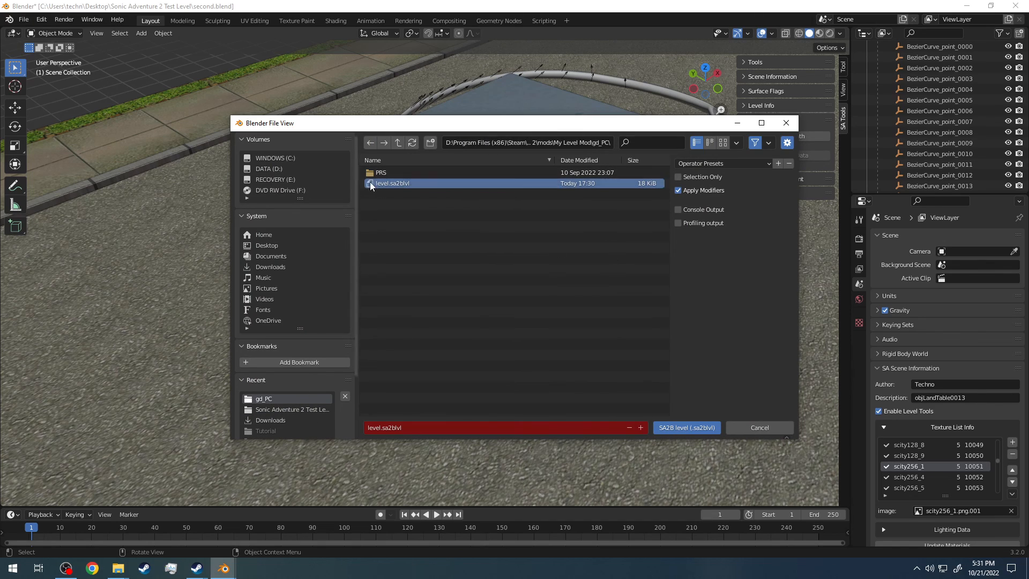
{"action": "left_click", "coordinate": [674, 429]}
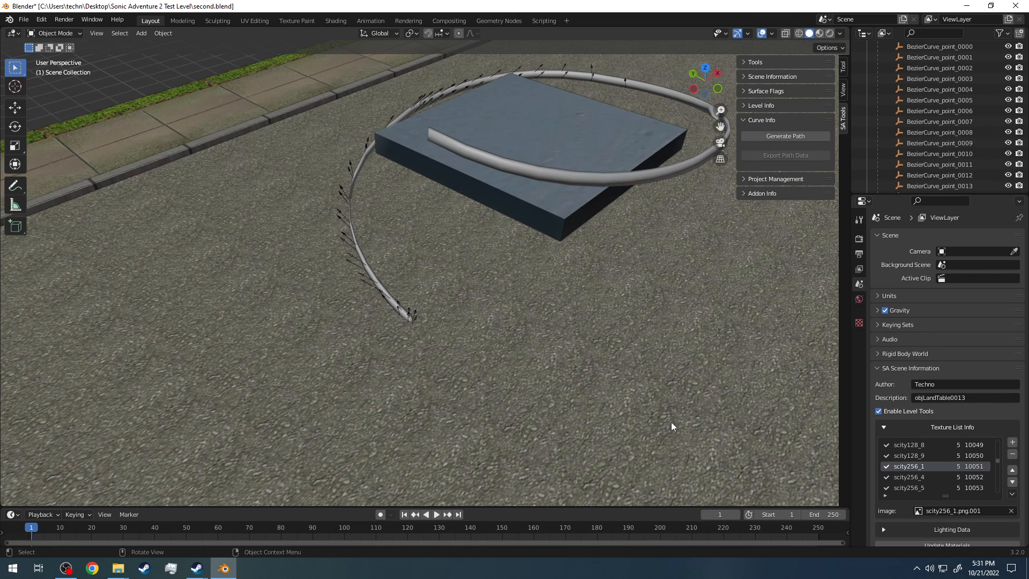
In File Explorer, go up from the gd_PC folder to the Sonic Adventure 2 game folder and launch SA2ModManager
{"action": "mouse_move", "coordinate": [114, 572]}
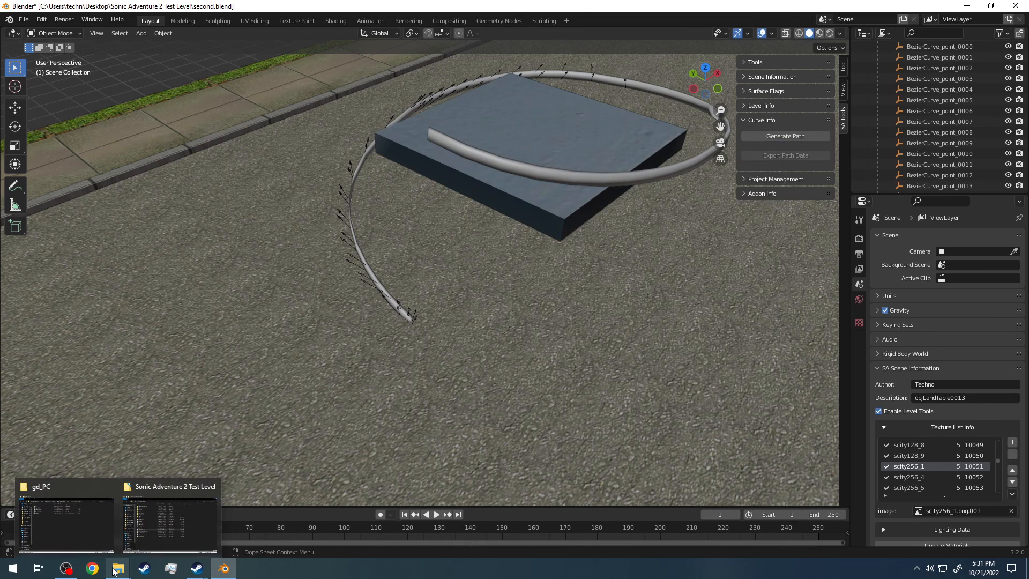
{"action": "left_click", "coordinate": [127, 554]}
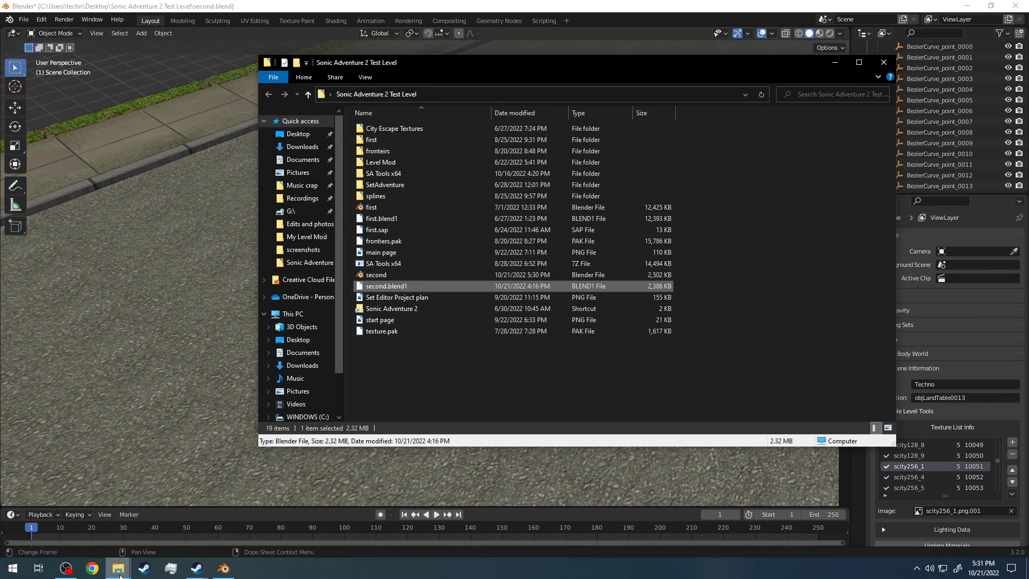
{"action": "mouse_move", "coordinate": [118, 568]}
{"action": "left_click", "coordinate": [59, 514]}
{"action": "left_click", "coordinate": [601, 81]}
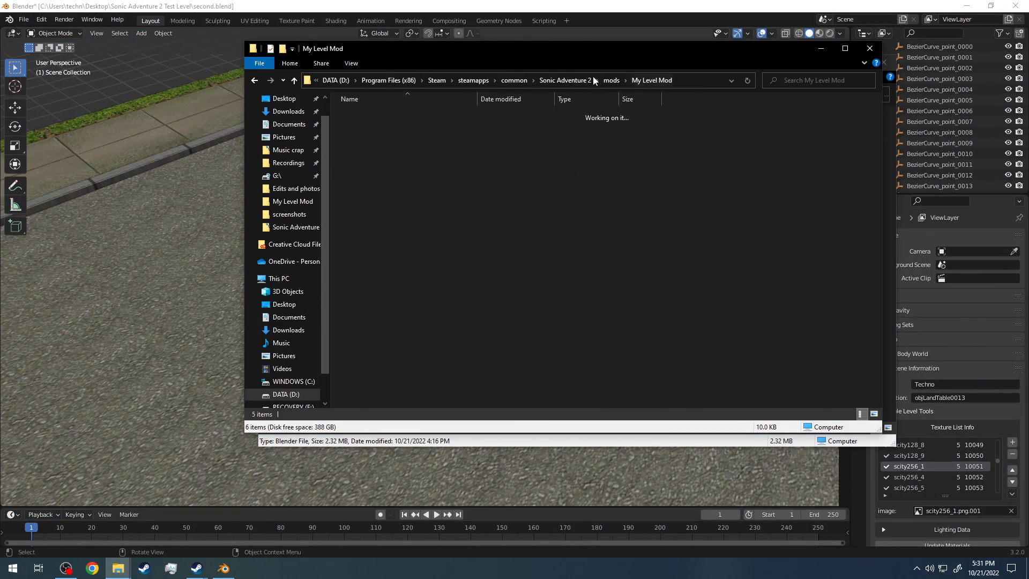
{"action": "left_click", "coordinate": [490, 80]}
{"action": "scroll", "coordinate": [453, 191], "scroll_direction": "down", "scroll_amount": 4}
{"action": "double_click", "coordinate": [370, 334]}
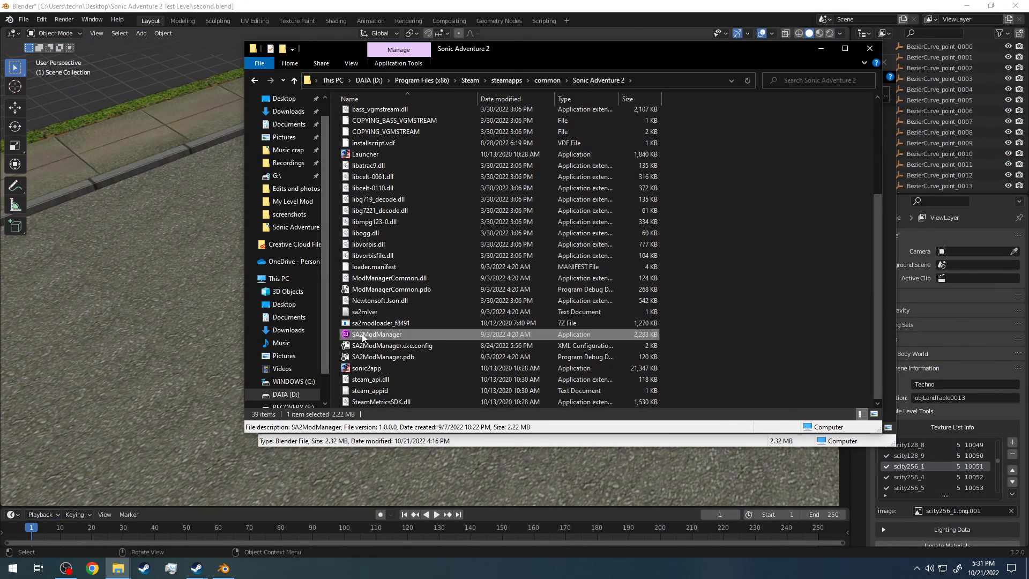
In SA2 Mod Manager, start a test spawn of the game on level 13: City Escape
{"action": "left_click", "coordinate": [120, 168]}
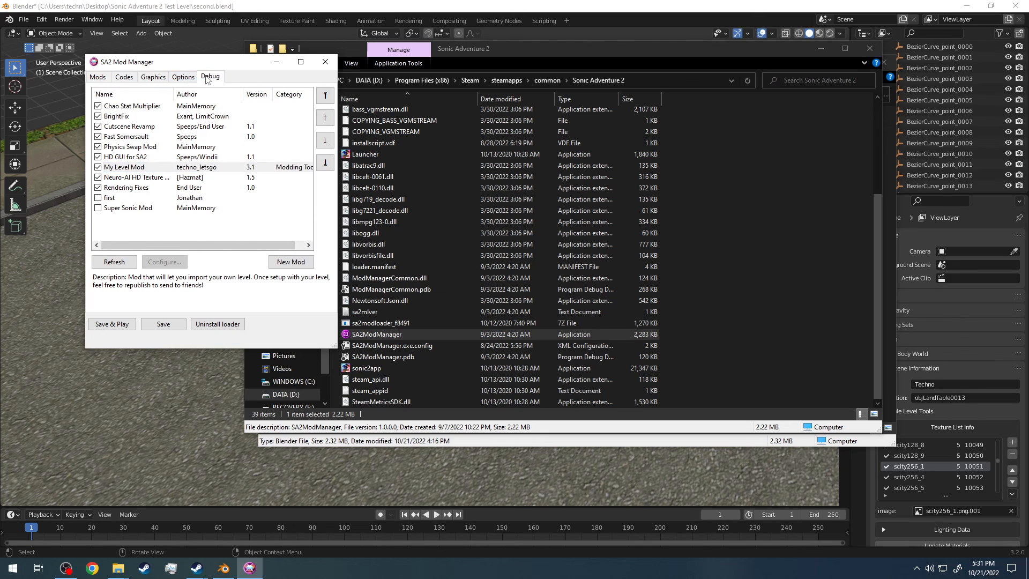
{"action": "left_click", "coordinate": [207, 80]}
{"action": "left_click", "coordinate": [169, 136]}
{"action": "left_click", "coordinate": [168, 136]}
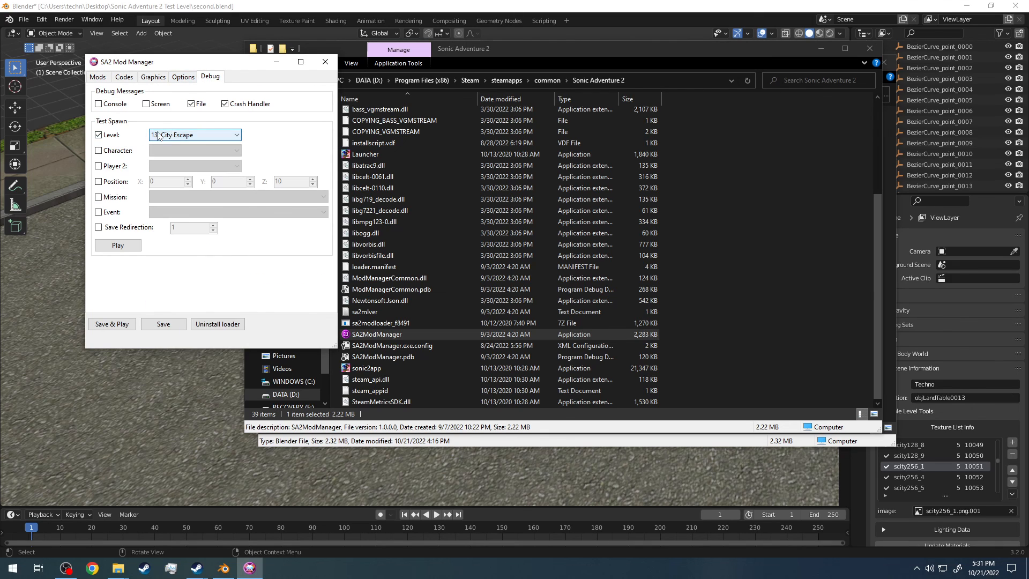
{"action": "left_click_drag", "start_coordinate": [210, 65], "coordinate": [159, 62]}
{"action": "scroll", "coordinate": [448, 259], "scroll_direction": "up", "scroll_amount": 4}
{"action": "scroll", "coordinate": [448, 260], "scroll_direction": "down", "scroll_amount": 4}
{"action": "scroll", "coordinate": [448, 259], "scroll_direction": "up", "scroll_amount": 4}
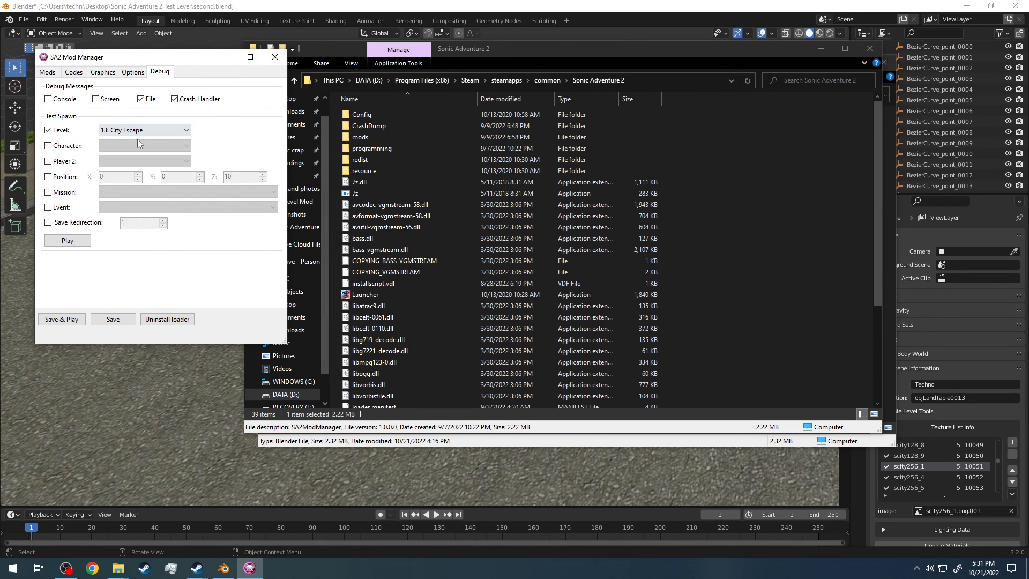
{"action": "left_click", "coordinate": [74, 239]}
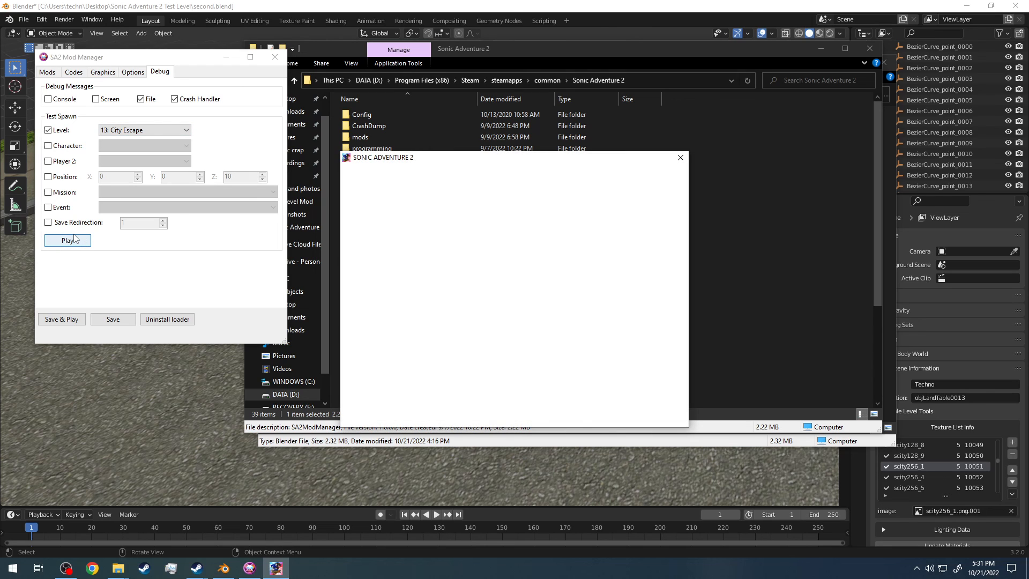